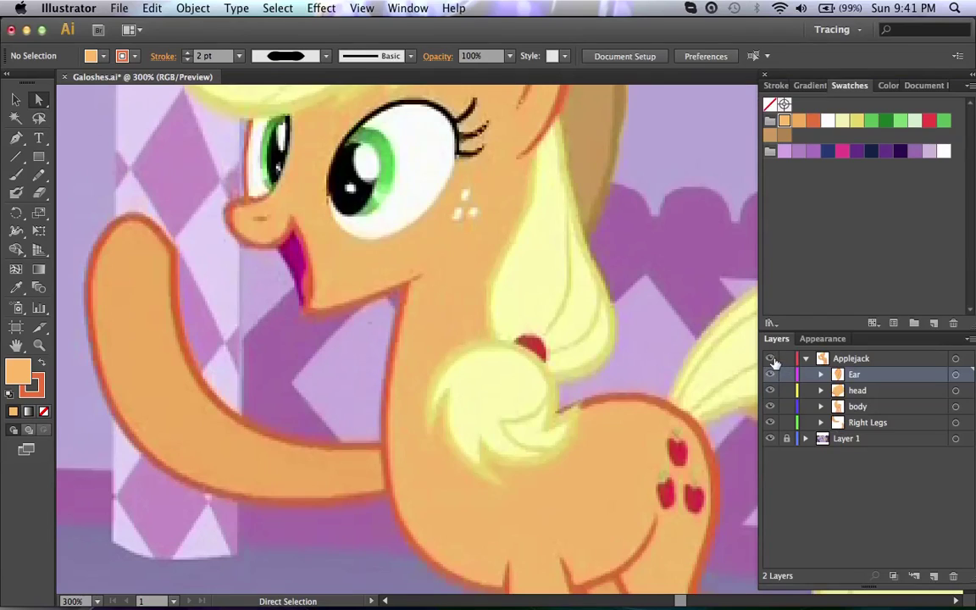
Hide the body fill and head fill sublayers so the reference face can be traced.
scroll(547, 320, up, 3)
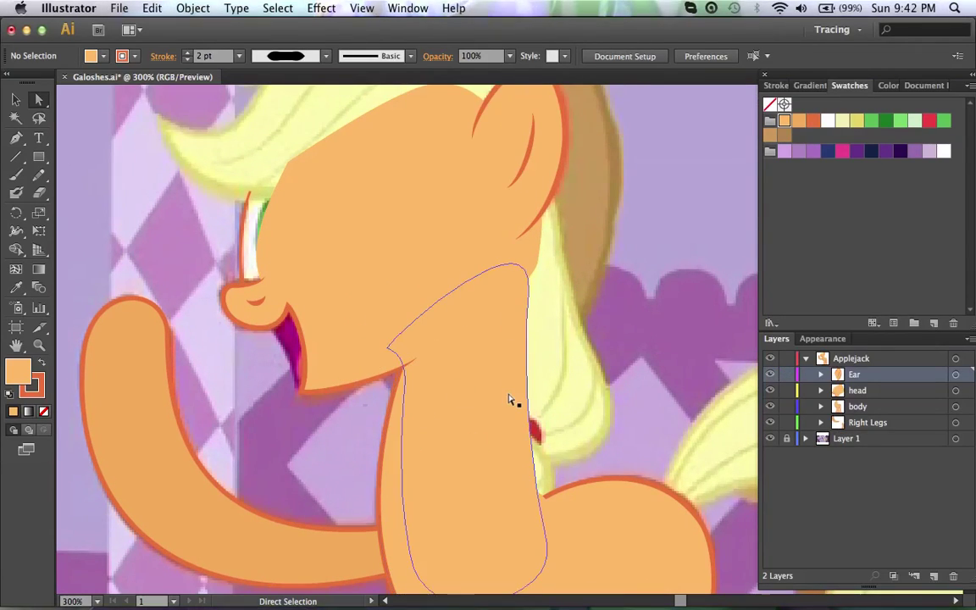
key(super+minus)
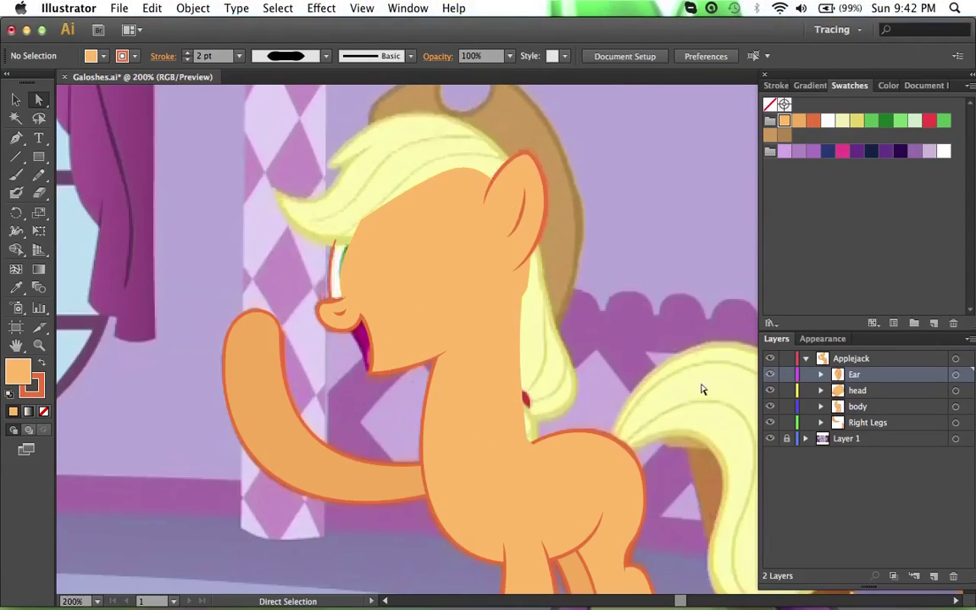
drag(624, 335, 506, 355)
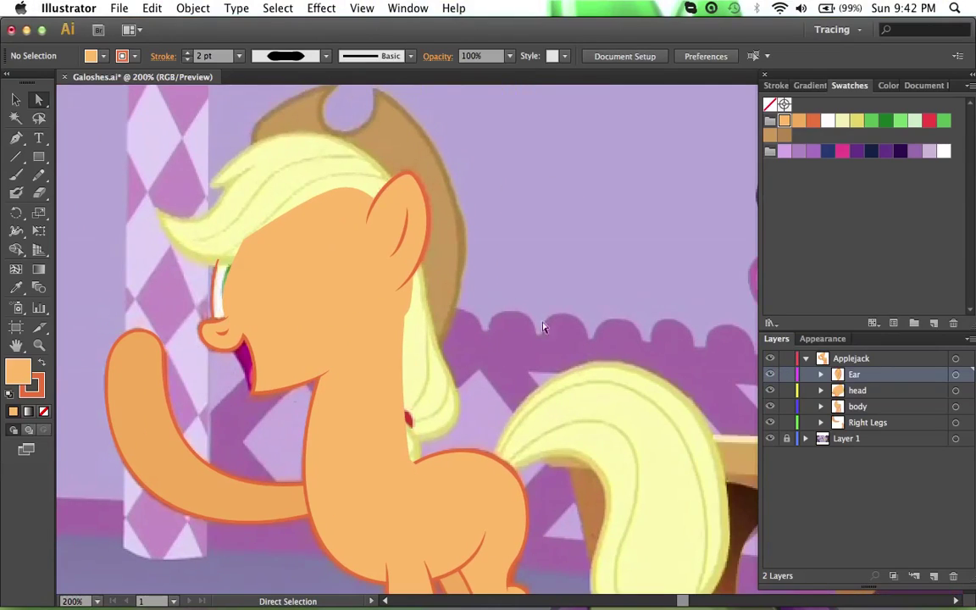
click(821, 407)
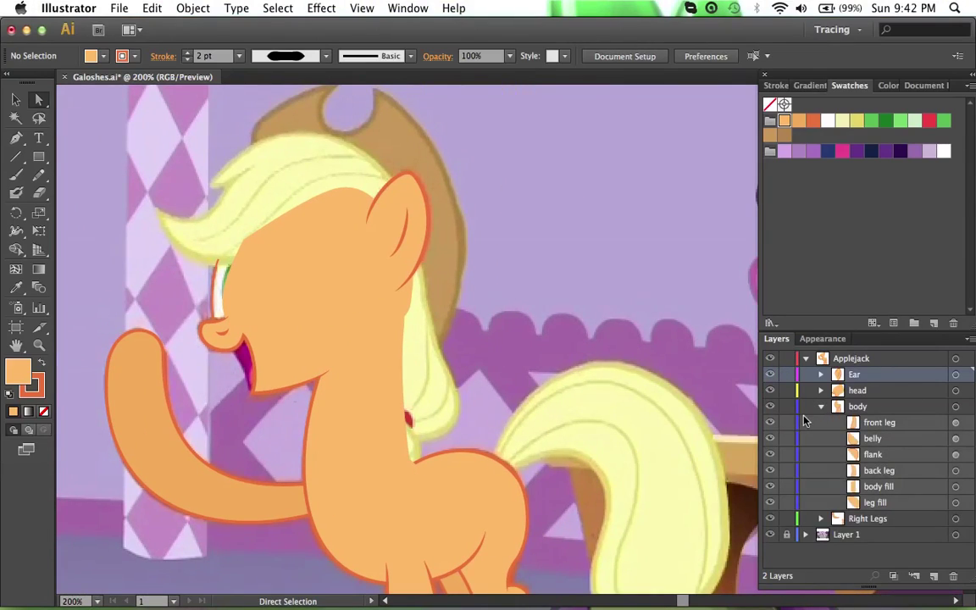
click(769, 487)
click(820, 391)
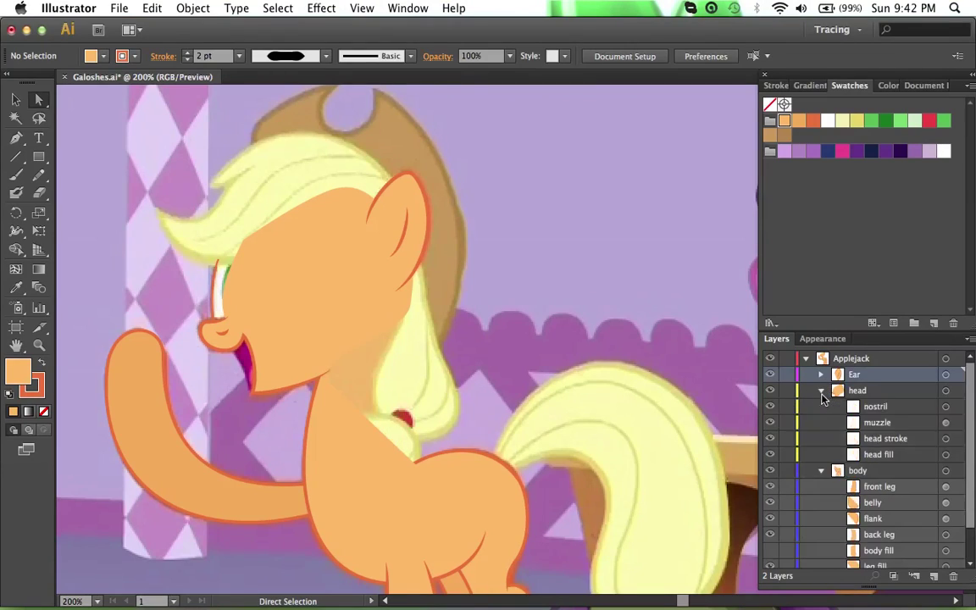
click(771, 454)
scroll(544, 426, left, 3)
scroll(544, 428, up, 5)
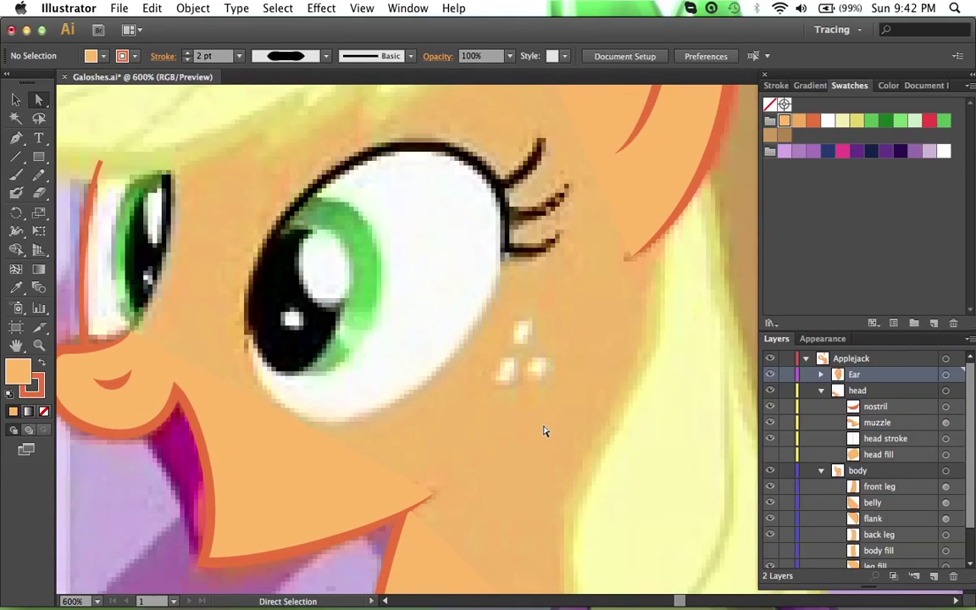
Draw a small white ellipse without stroke over the uppermost cheek freckle and tilt it to match the reference.
key(x)
key(slash)
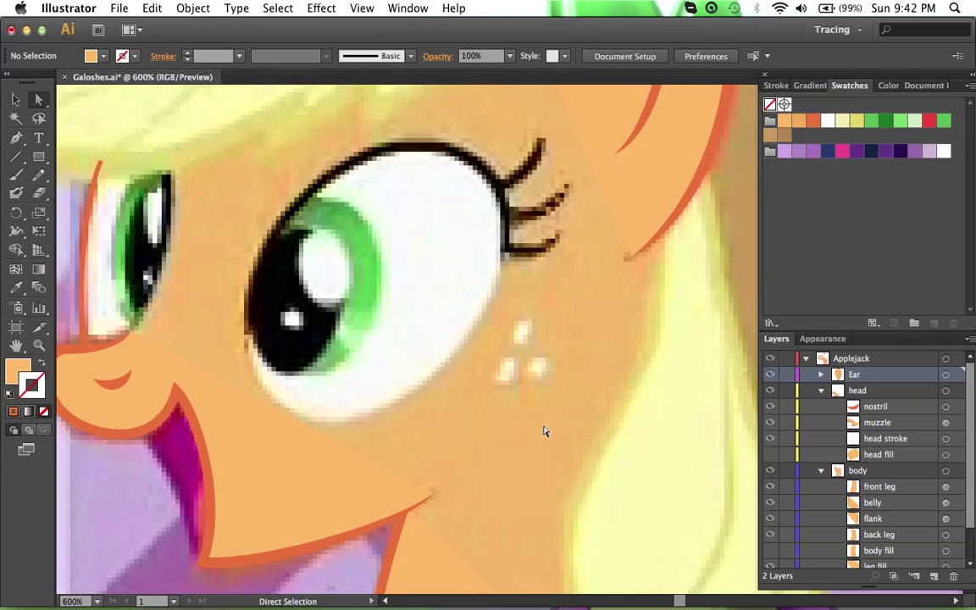
click(828, 121)
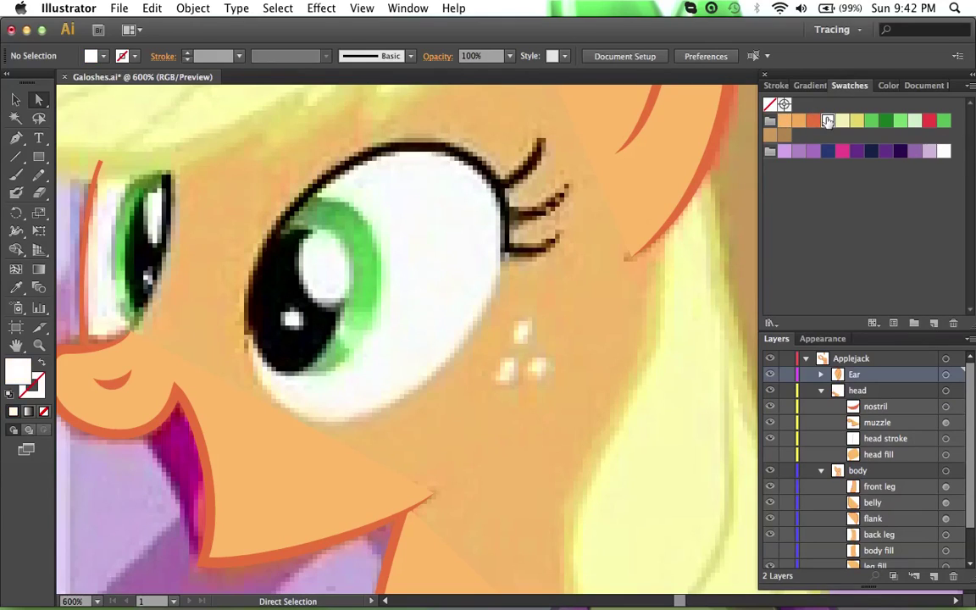
key(l)
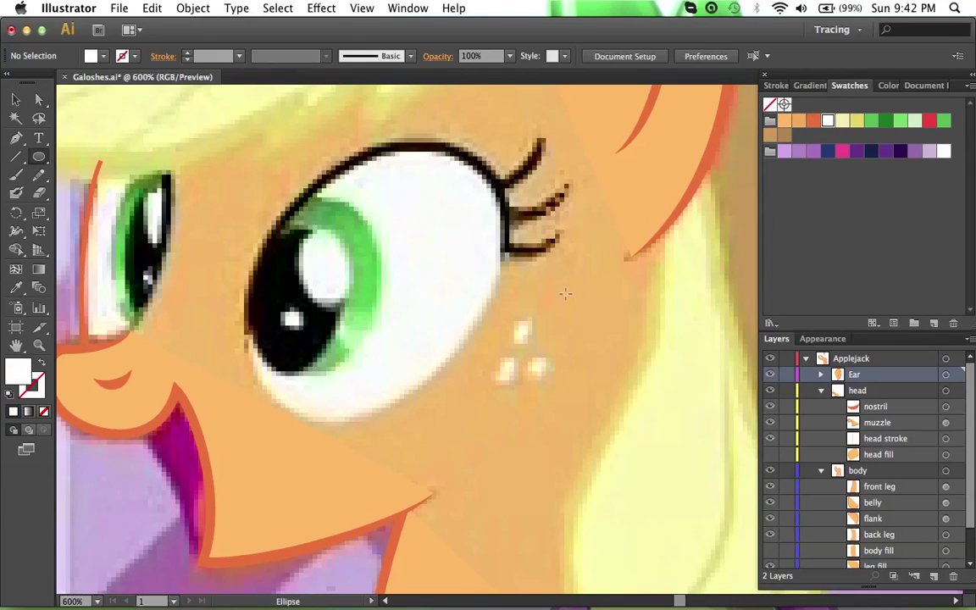
drag(515, 319, 532, 344)
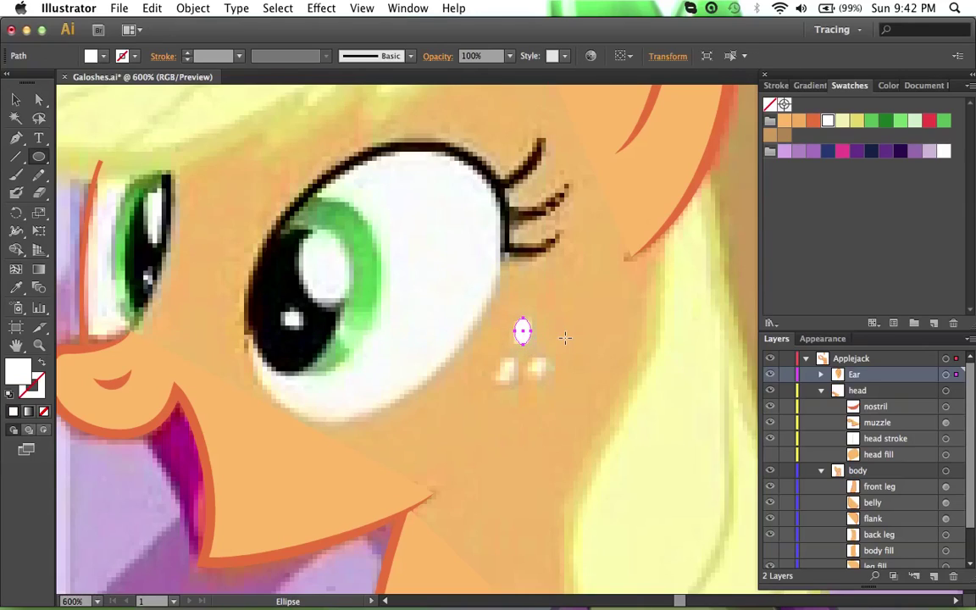
key(a)
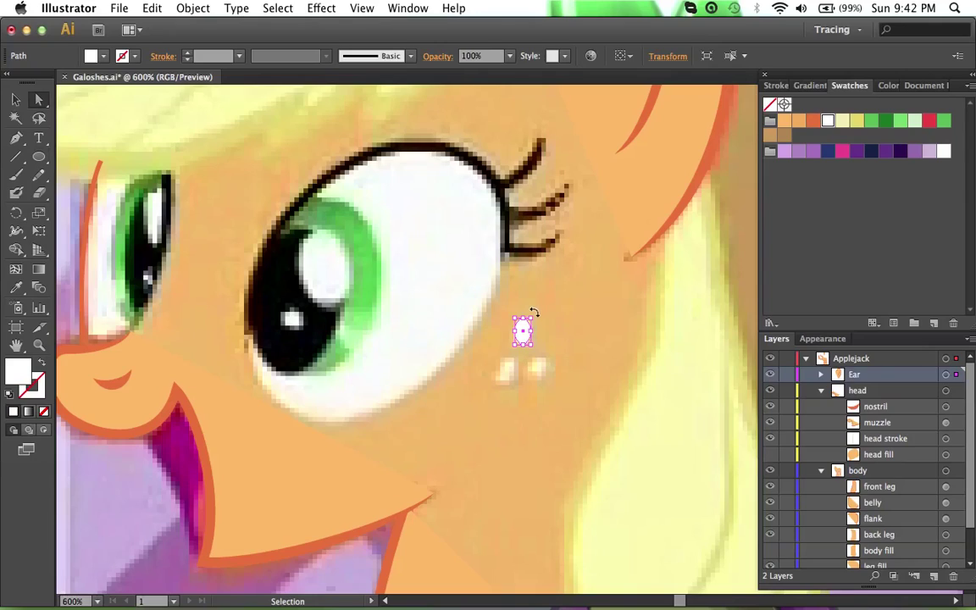
key(Return)
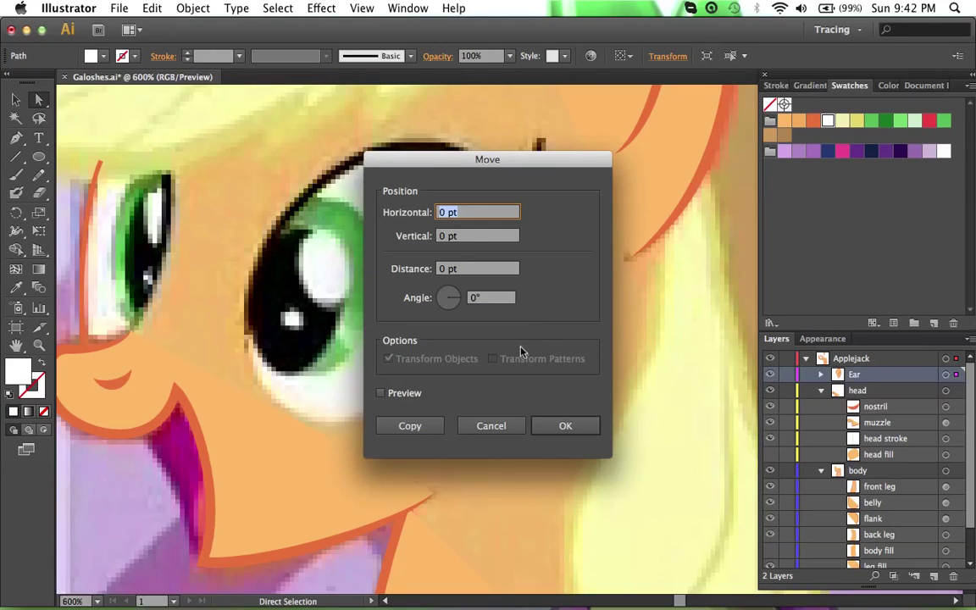
key(Escape)
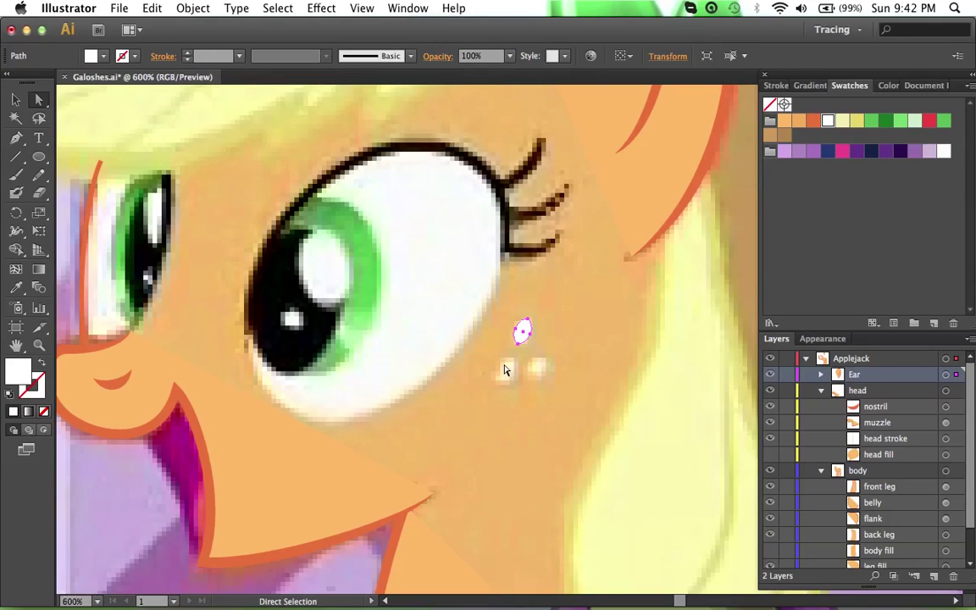
click(510, 363)
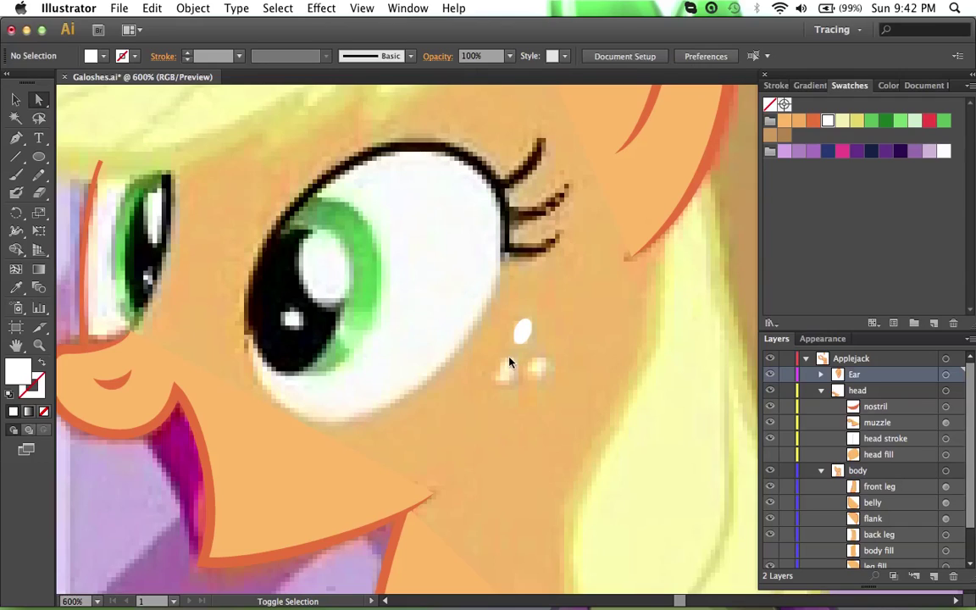
key(super+shift+s)
key(Escape)
Draw a second white ellipse over the lower freckle nearest the eye and tilt it to match the reference.
key(l)
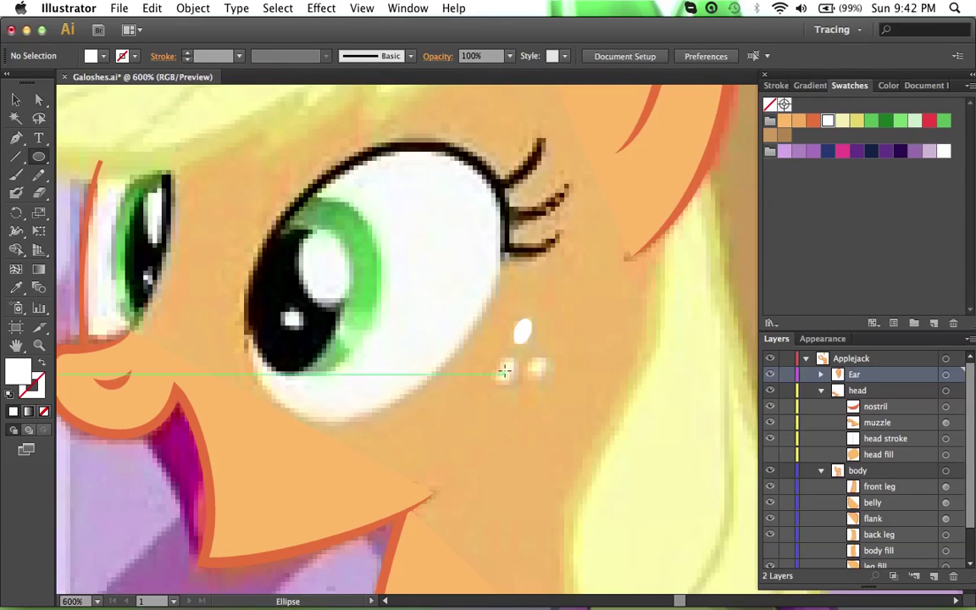
drag(504, 361, 516, 383)
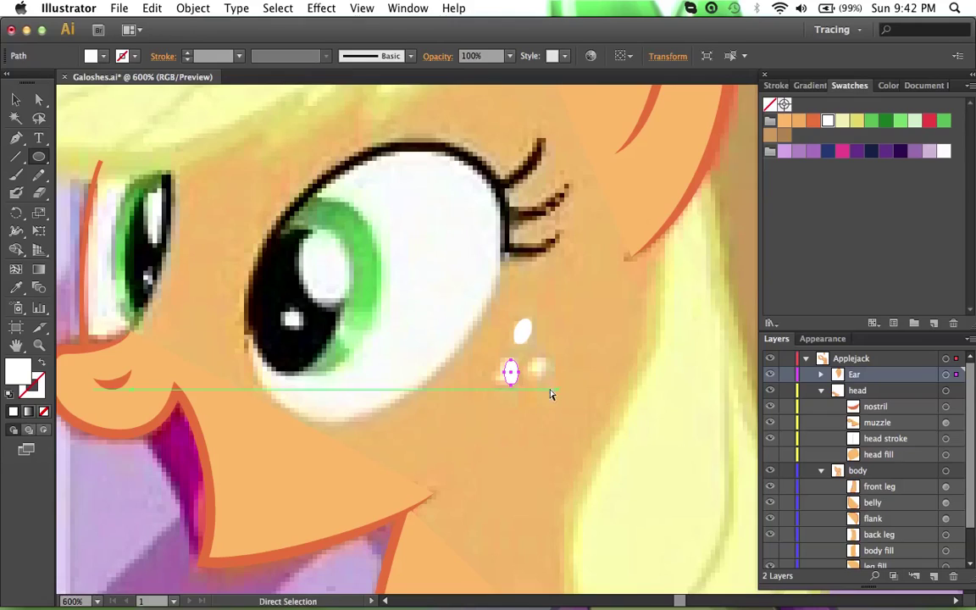
key(a)
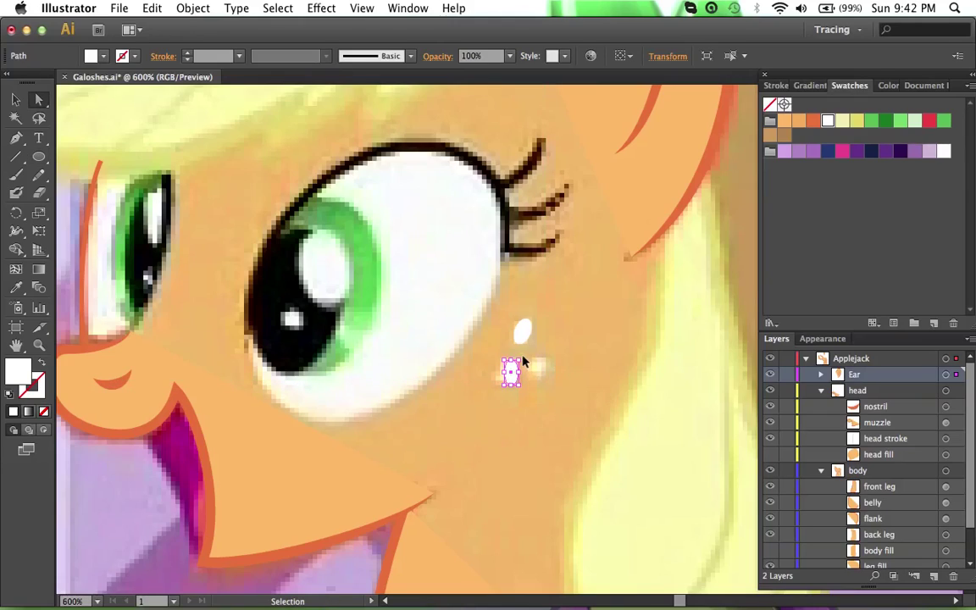
mouse_move(524, 356)
mouse_down()
mouse_move(530, 367)
mouse_move(509, 367)
mouse_up()
key(Return)
key(Escape)
click(534, 370)
Draw a third white ellipse over the remaining freckle, tilt it to match the reference and deselect it.
key(l)
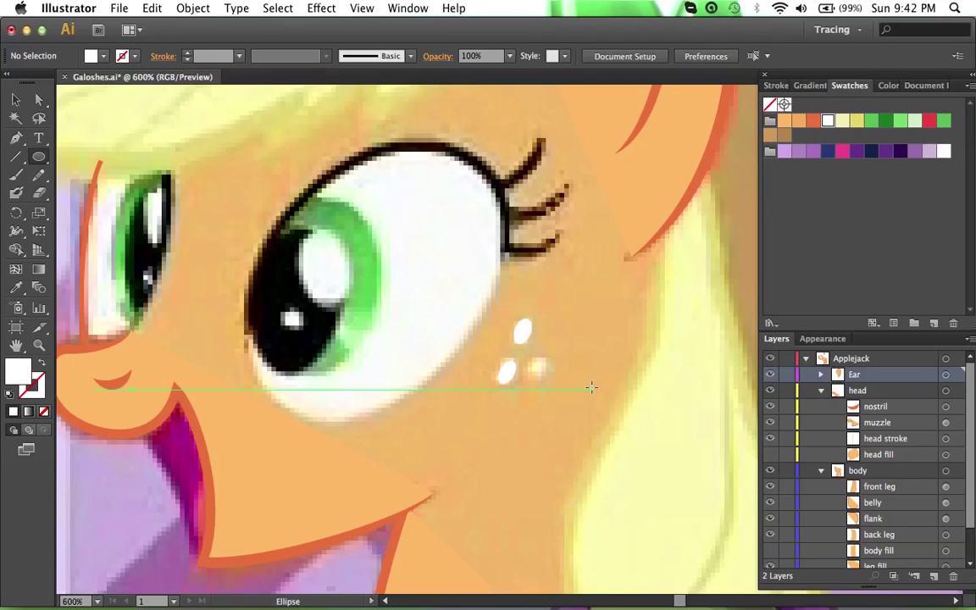
mouse_move(538, 352)
mouse_down()
mouse_move(549, 378)
mouse_move(561, 358)
mouse_move(541, 371)
mouse_up()
key(a)
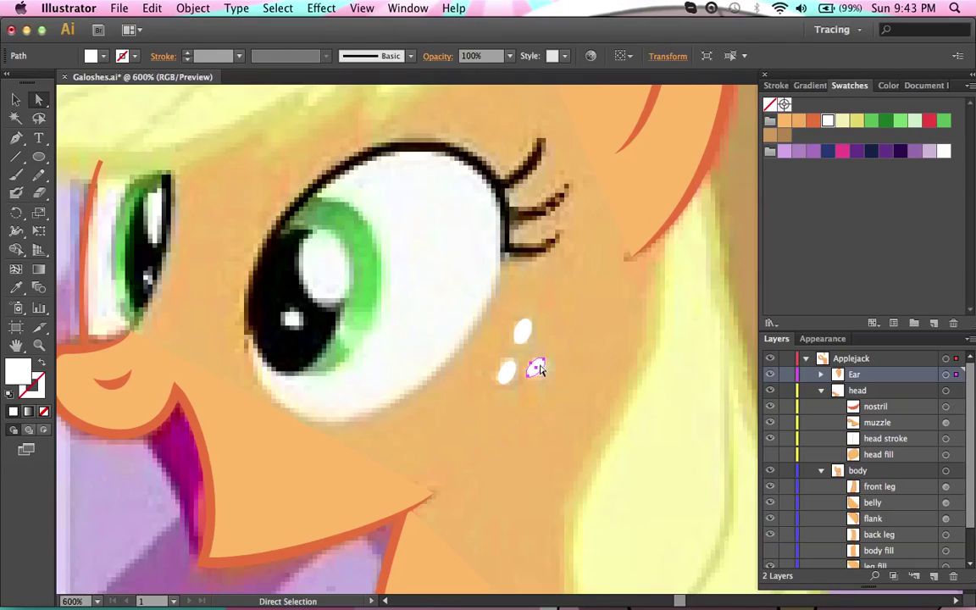
key(super+shift+a)
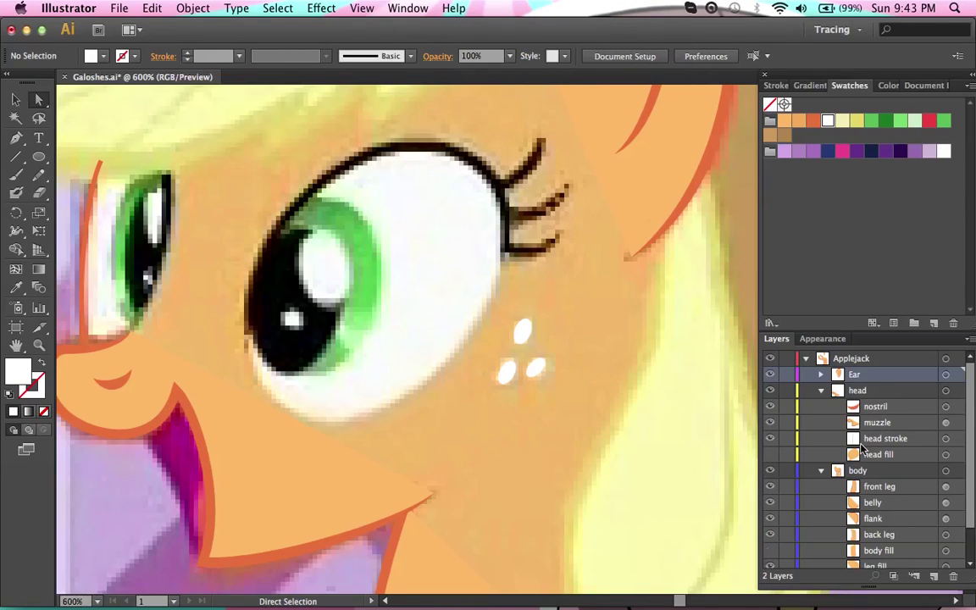
Add a sublayer named "freckles" inside the head layer.
scroll(862, 447, down, 3)
scroll(847, 424, up, 3)
click(821, 375)
click(920, 428)
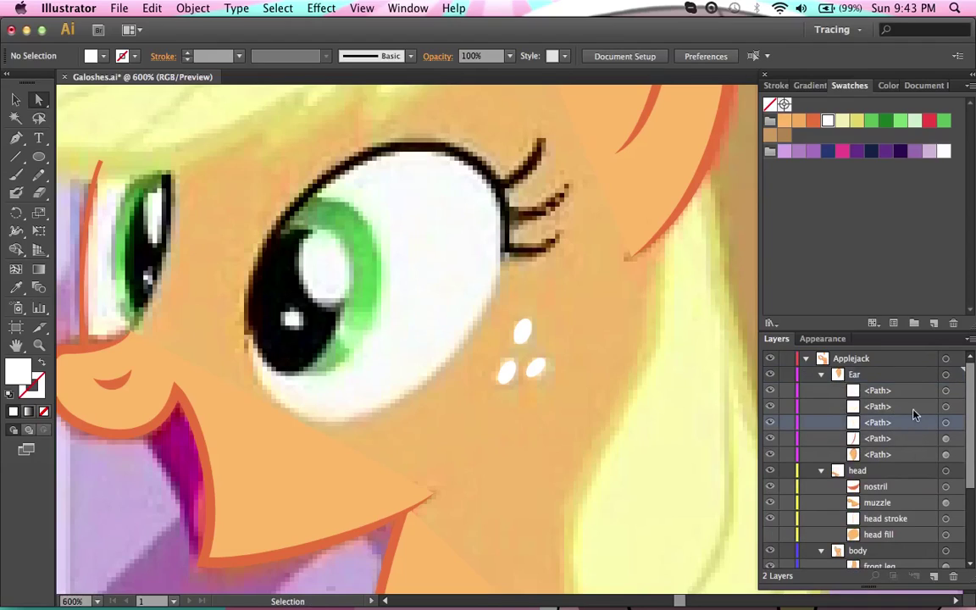
click(888, 476)
click(914, 576)
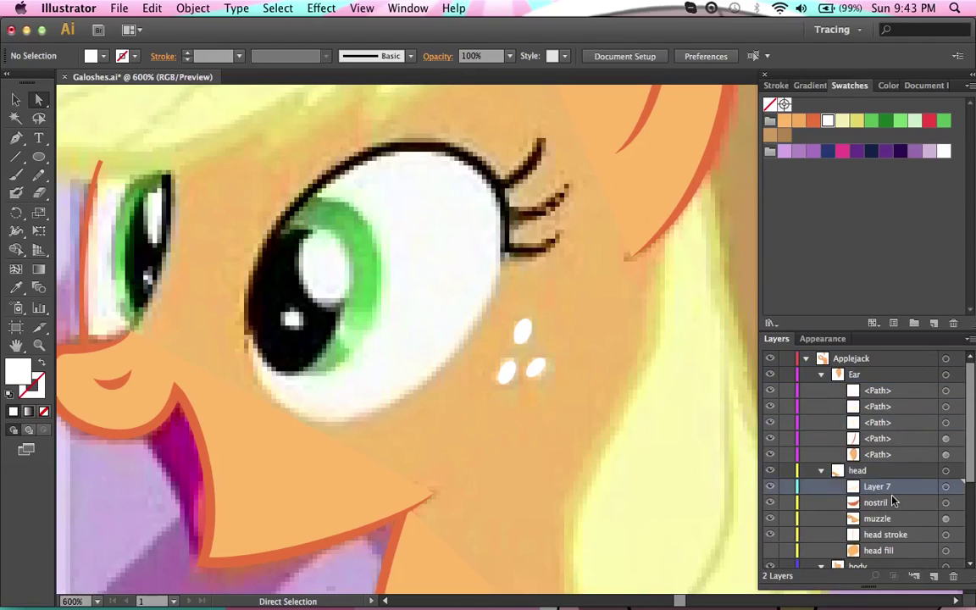
double_click(878, 487)
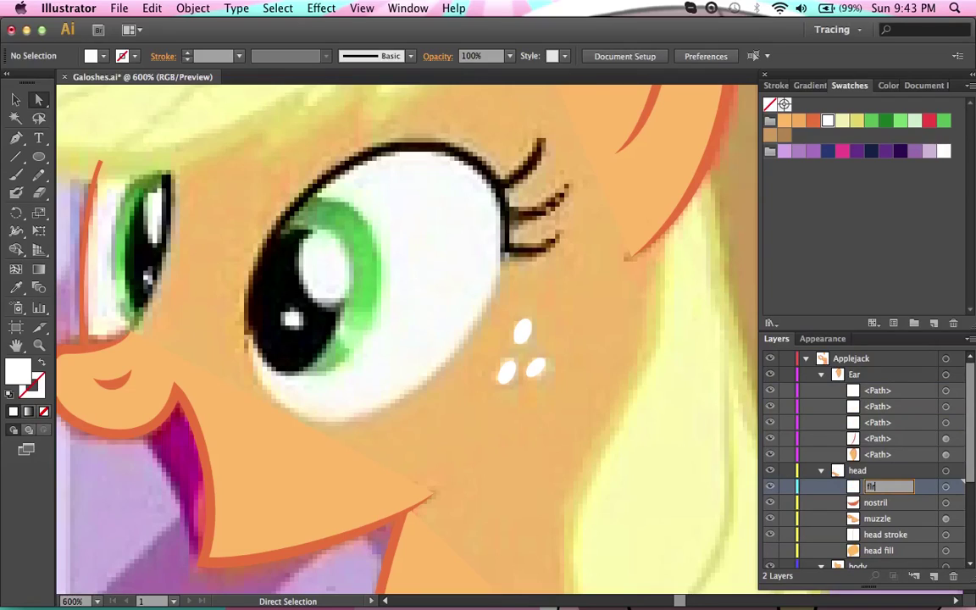
key(Return)
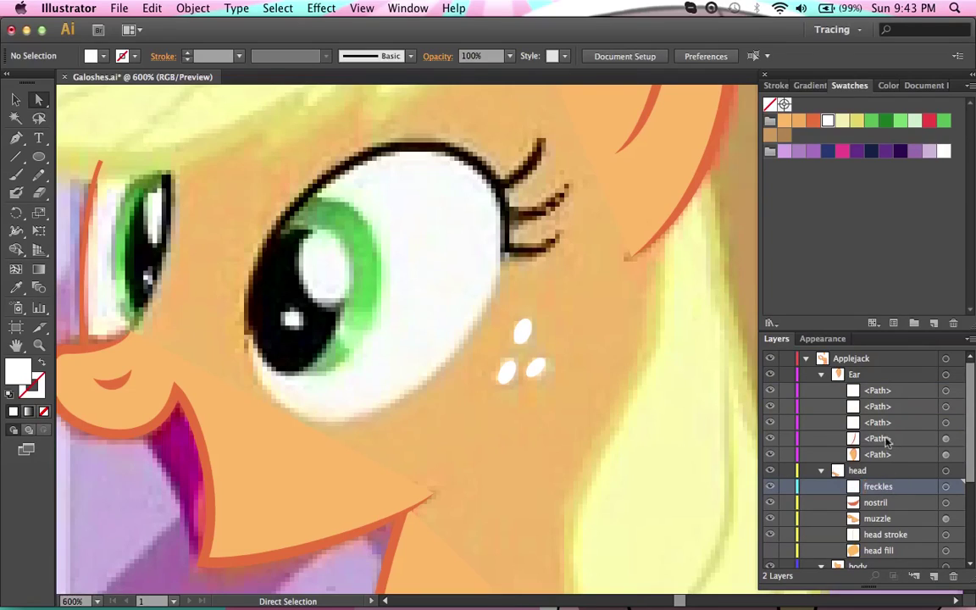
Move the three freckle paths from the Ear layer into the freckles sublayer.
click(909, 423)
super+click(909, 408)
shift+click(909, 395)
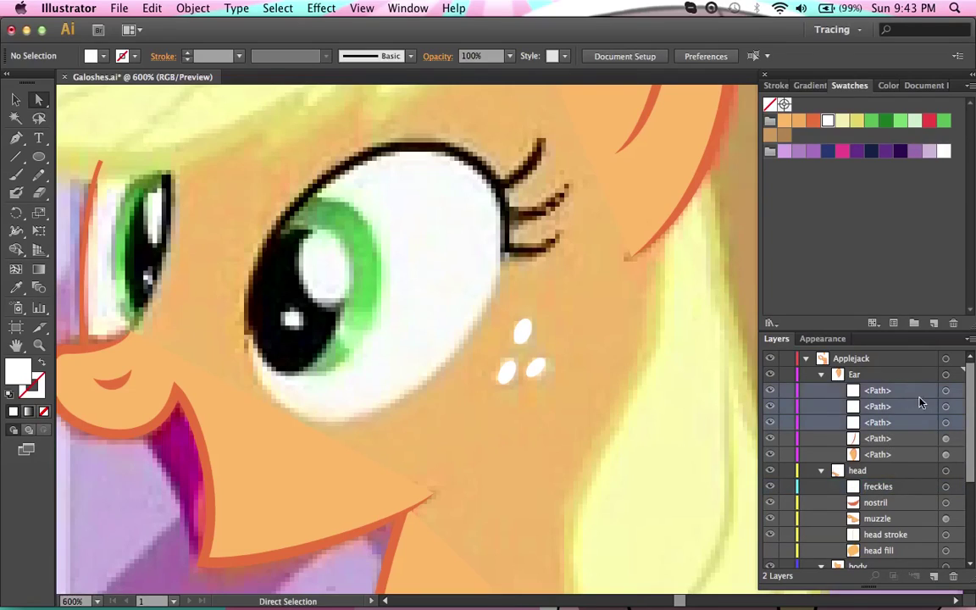
drag(917, 425, 910, 487)
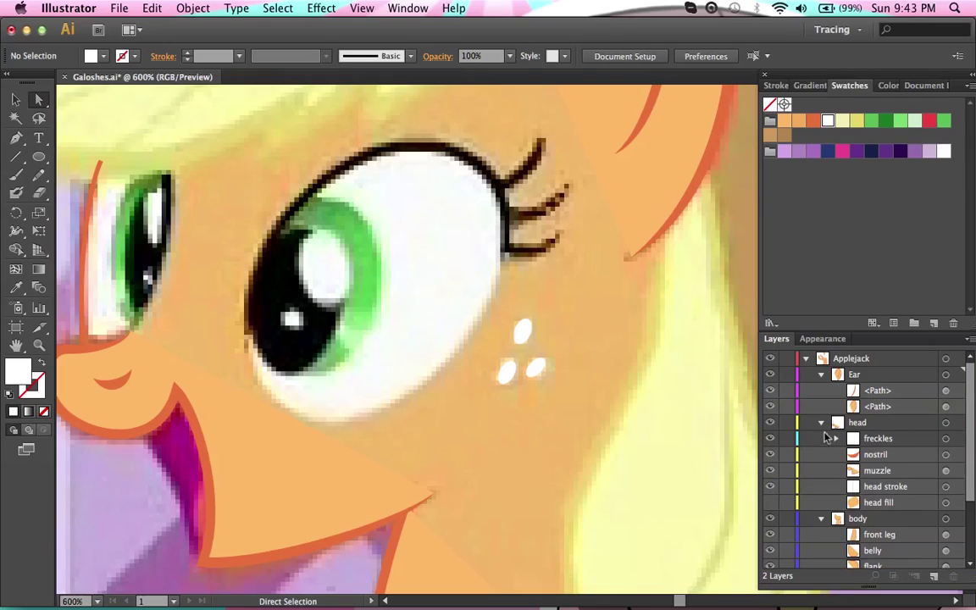
Add a sublayer named "eyes" inside the head layer, placed between head stroke and head fill.
scroll(465, 460, left, 1)
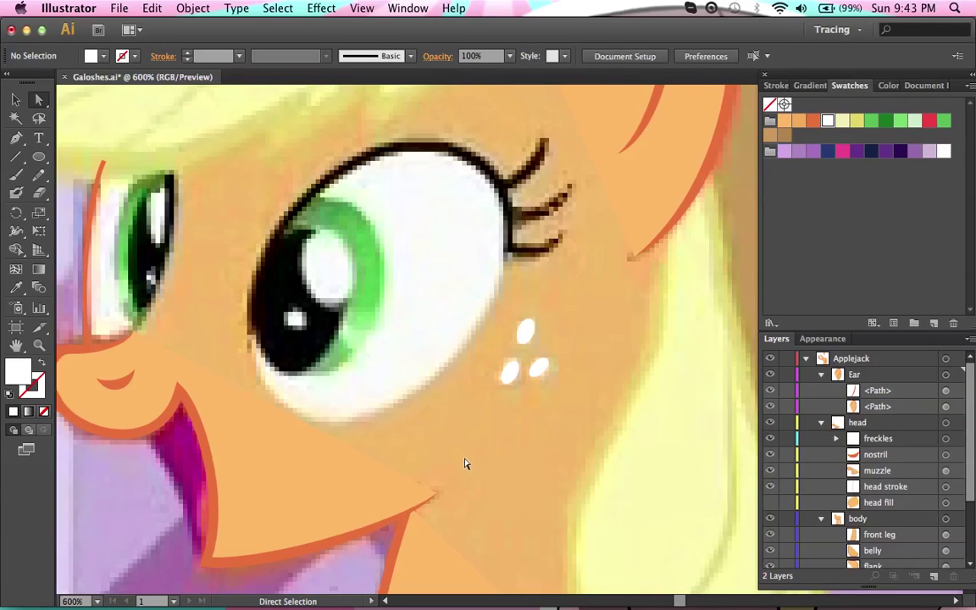
scroll(465, 464, up, 3)
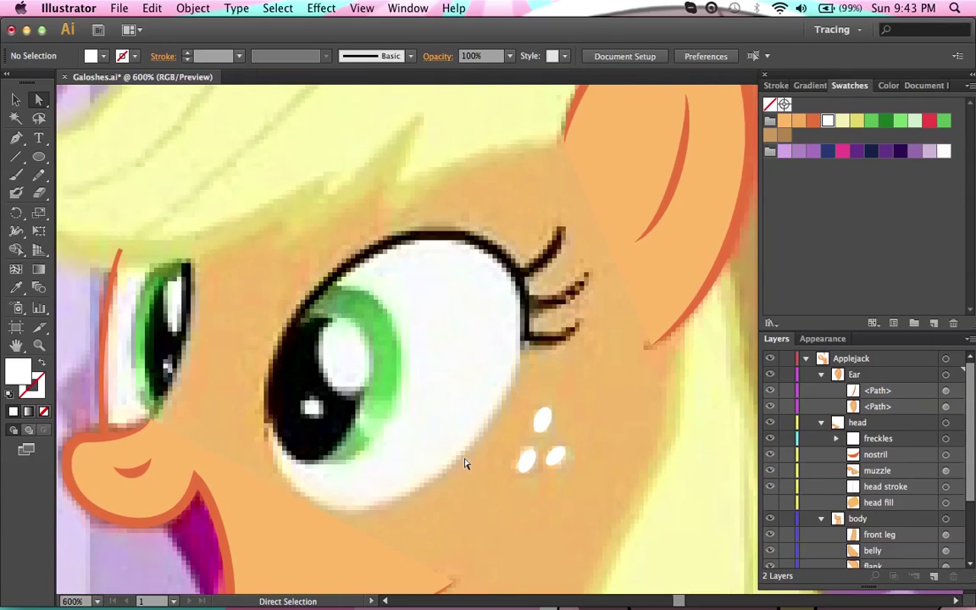
click(904, 427)
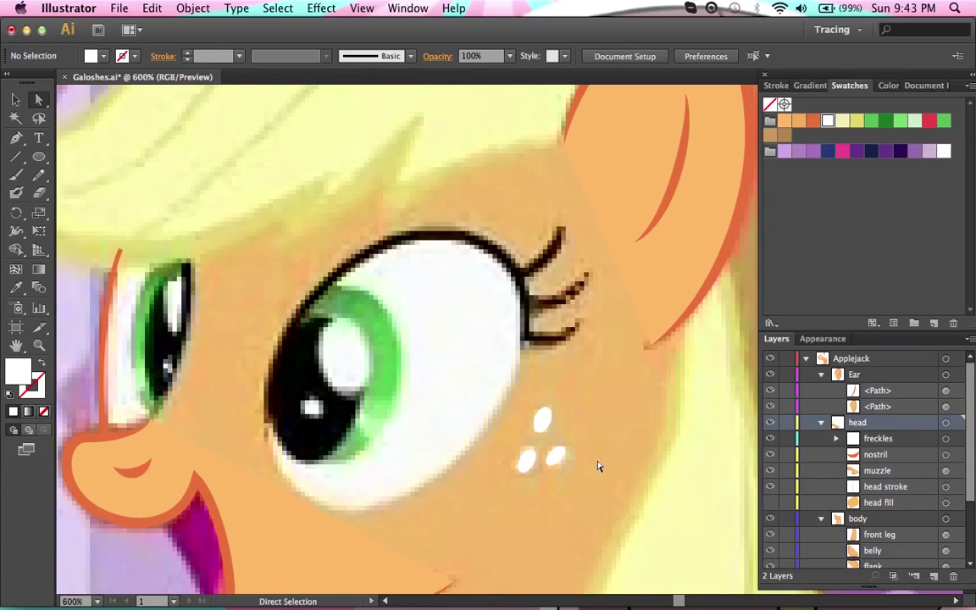
scroll(599, 465, down, 3)
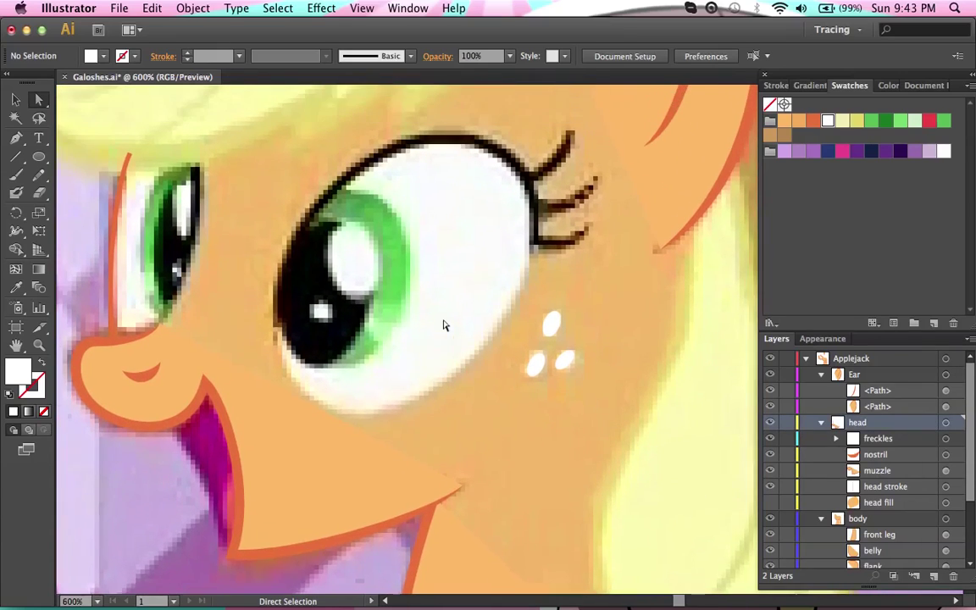
scroll(444, 326, up, 1)
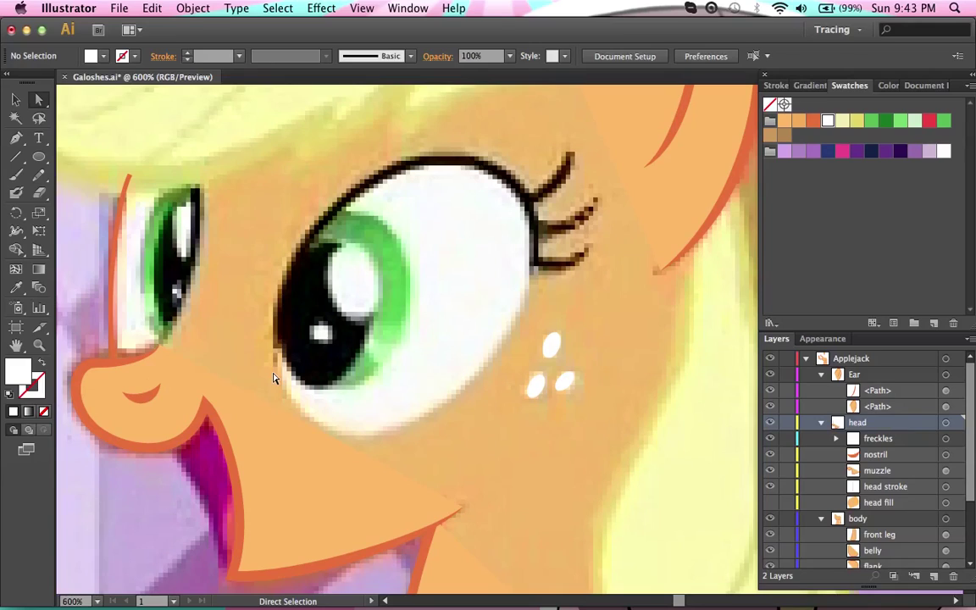
key(u)
key(l)
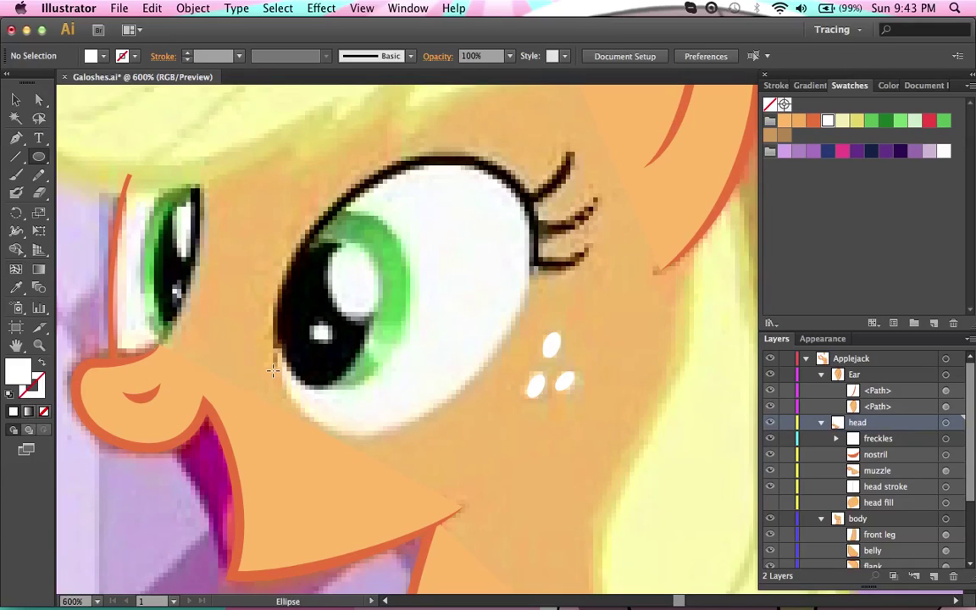
click(39, 160)
click(913, 576)
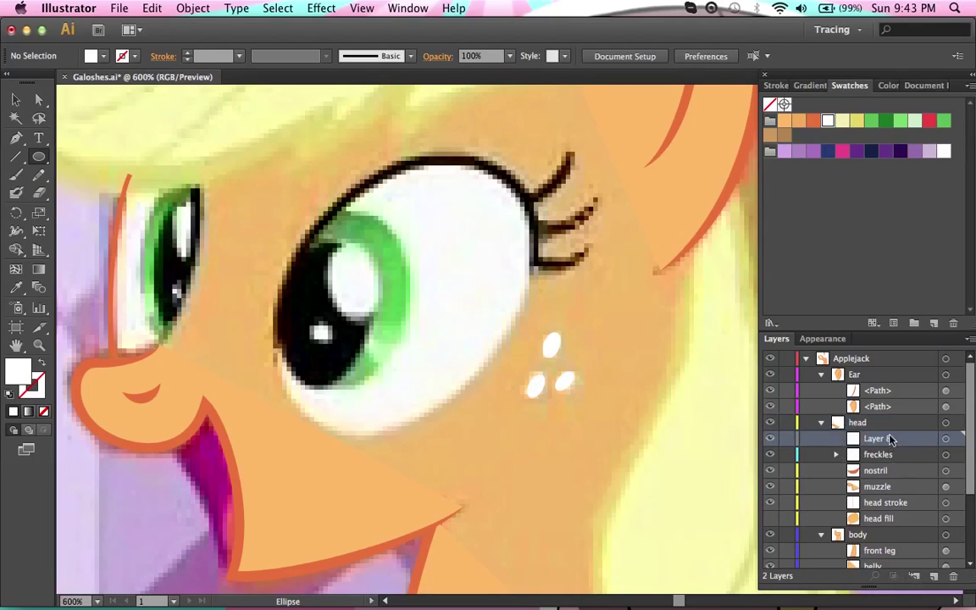
drag(890, 449, 892, 511)
double_click(877, 503)
text(eyes)
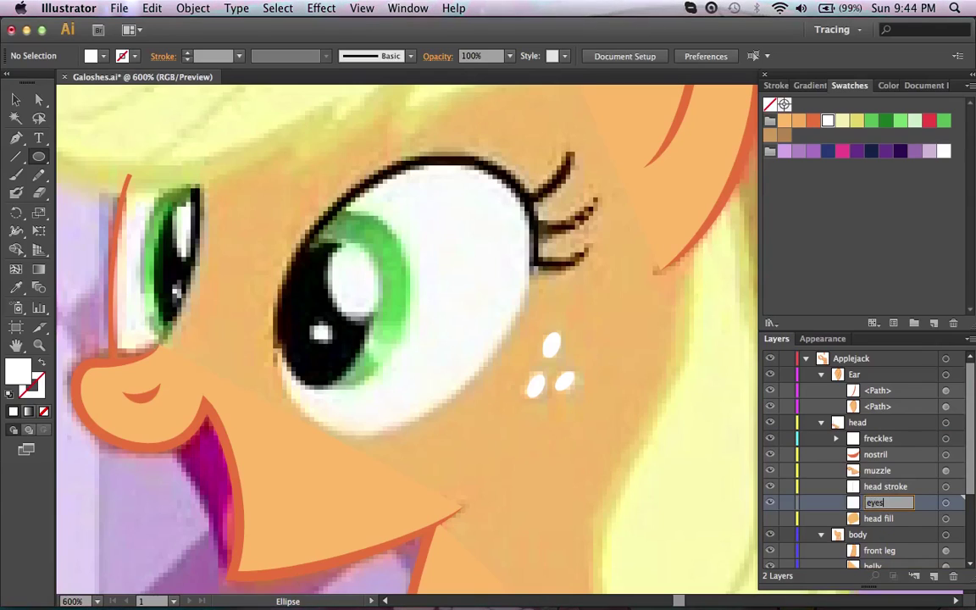
key(Return)
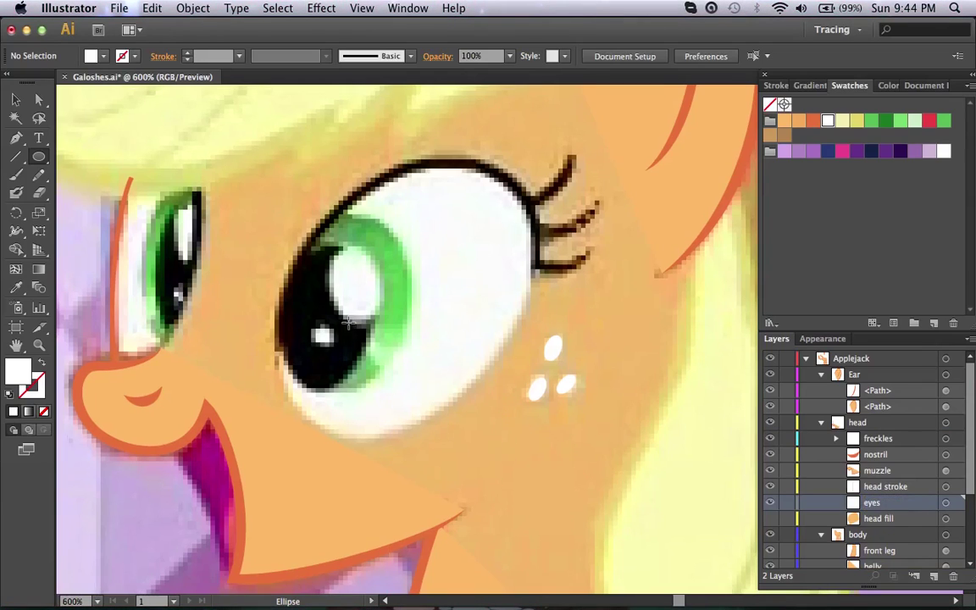
Draw an ellipse over the larger eye, remove its fill, then tilt and move it to follow the reference eye.
drag(346, 175, 522, 452)
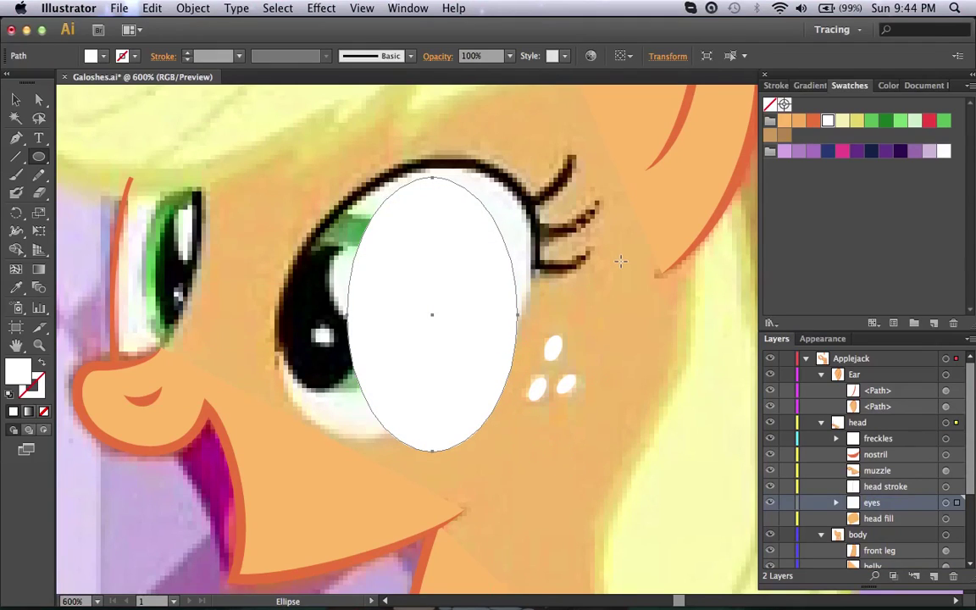
key(slash)
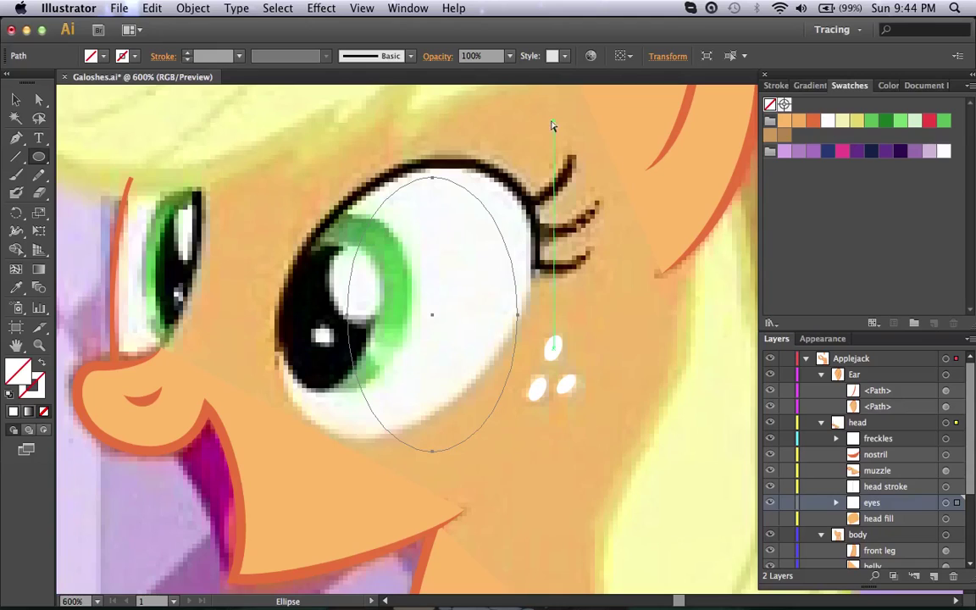
key(a)
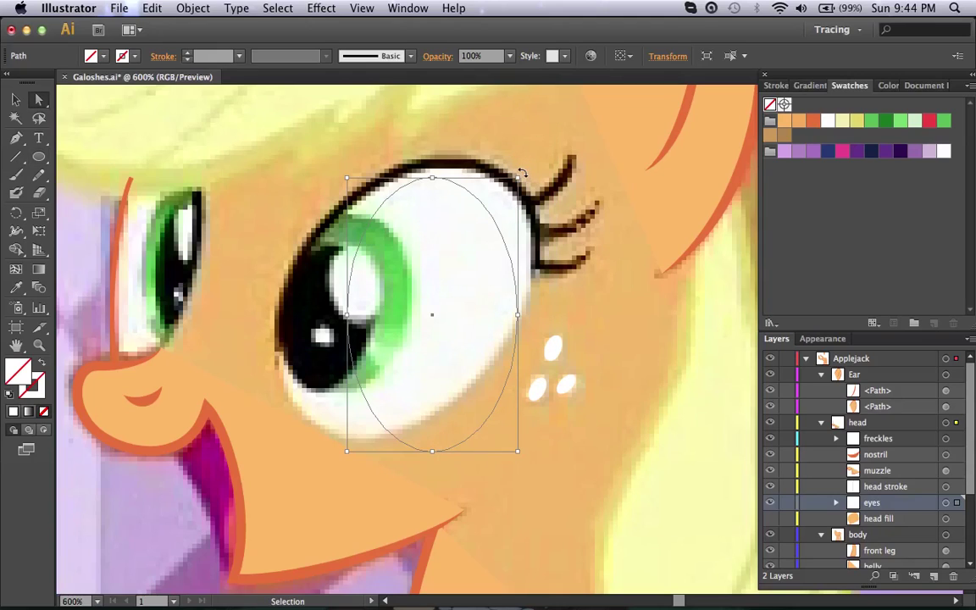
drag(522, 172, 614, 236)
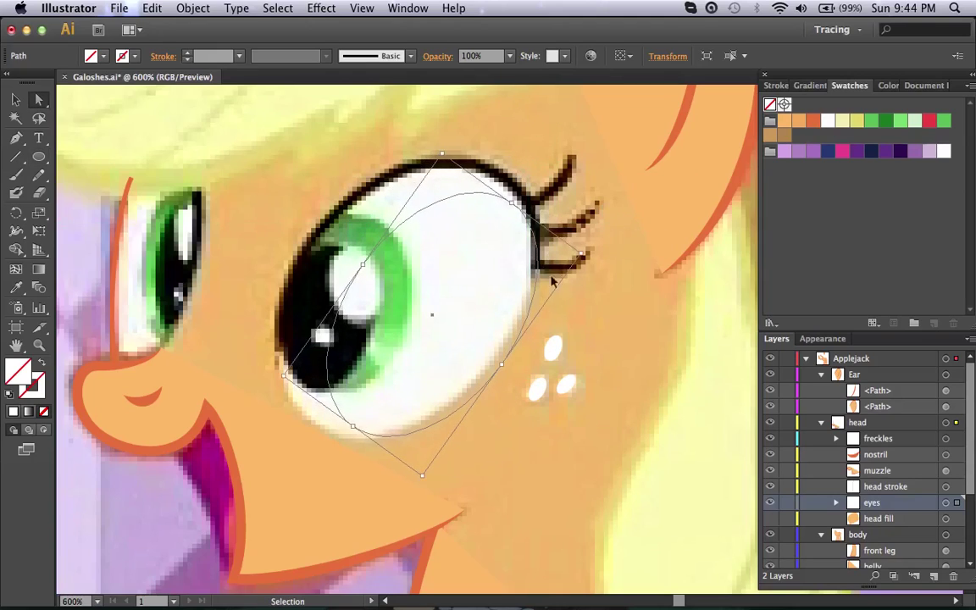
drag(520, 339, 500, 331)
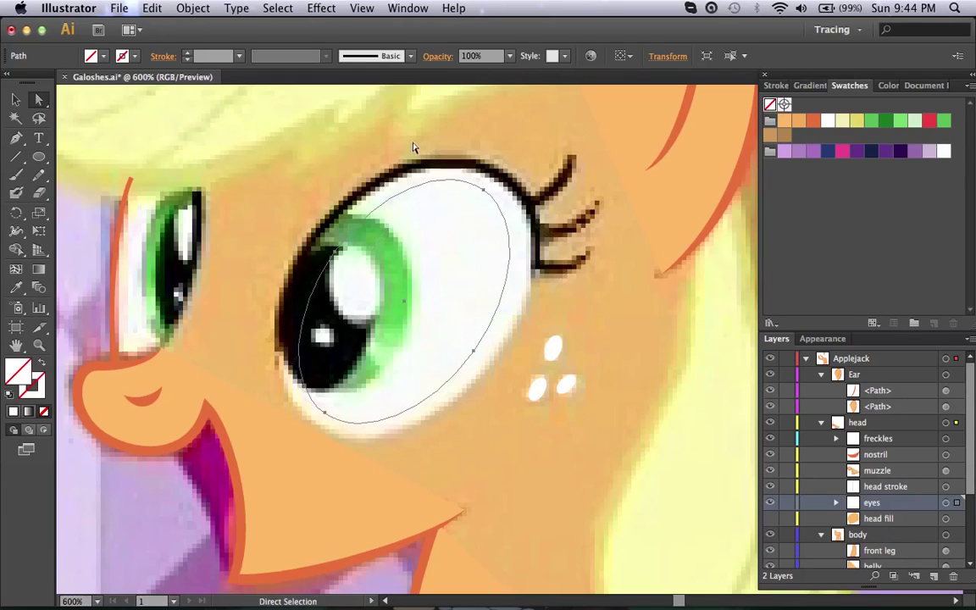
Stretch and rotate the unfilled ellipse until it roughly matches the edges of the larger eye's white.
key(v)
drag(414, 145, 409, 116)
drag(479, 345, 495, 355)
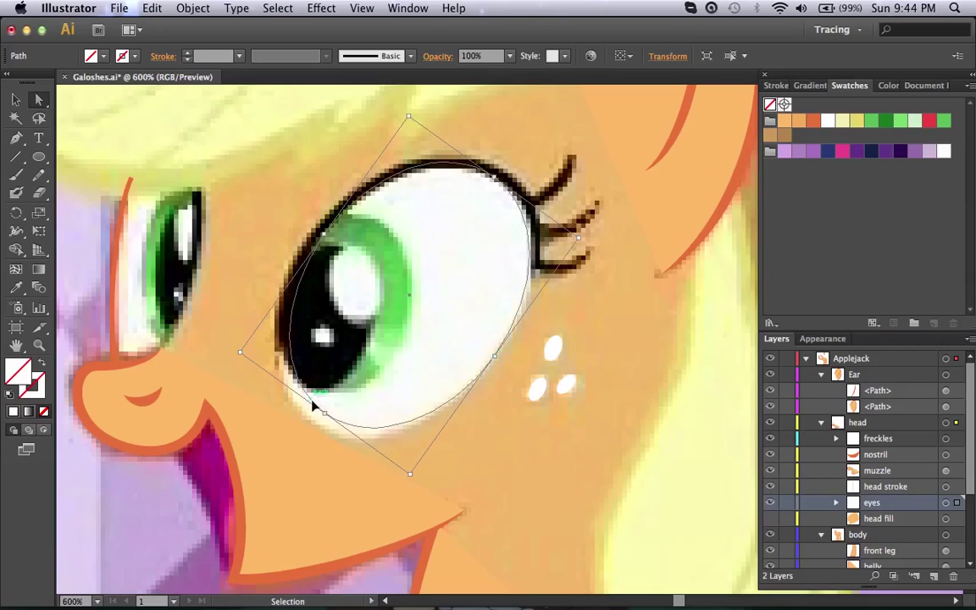
drag(322, 415, 319, 420)
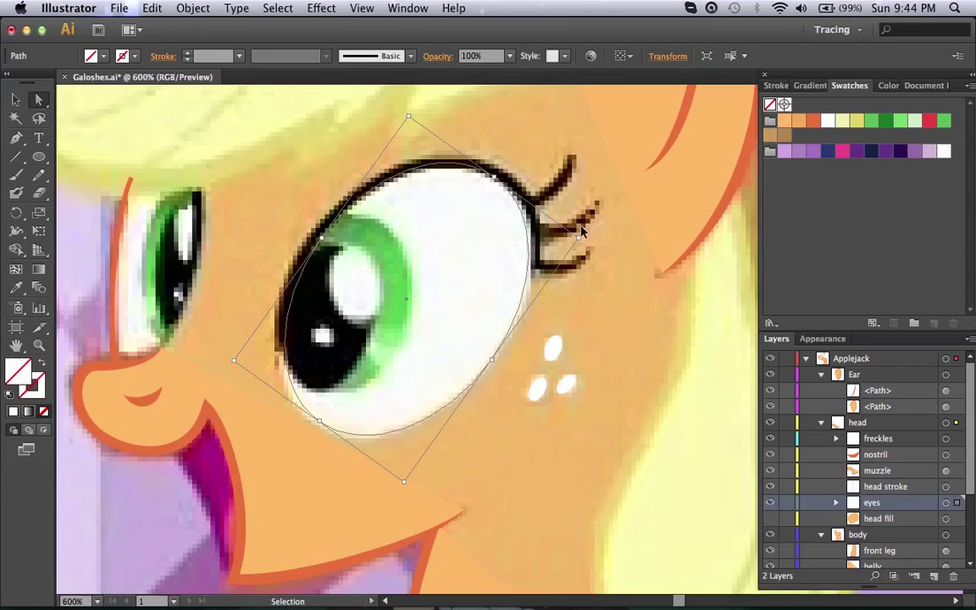
mouse_move(579, 237)
mouse_down()
mouse_move(592, 232)
mouse_move(590, 241)
mouse_up()
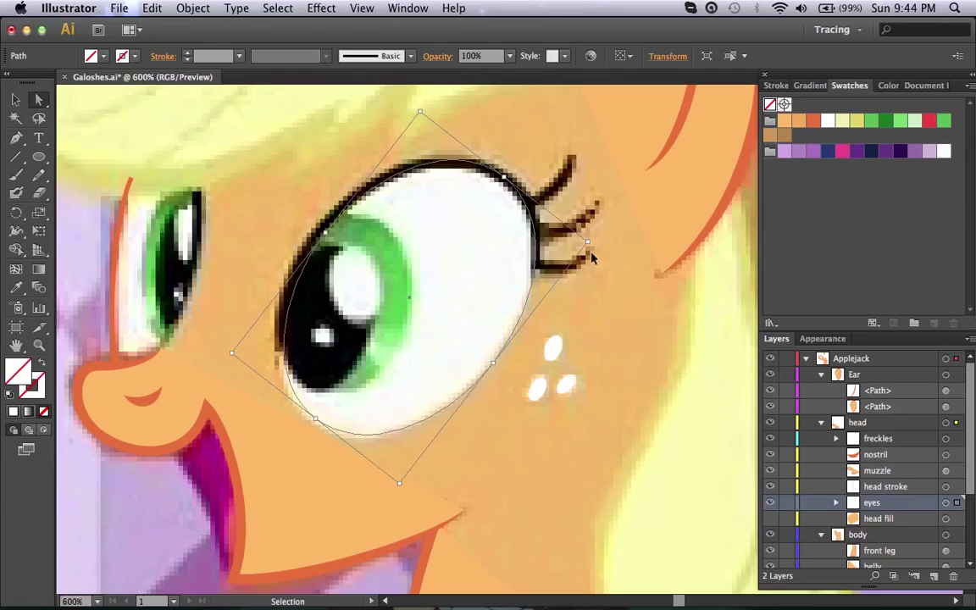
drag(493, 363, 490, 360)
key(a)
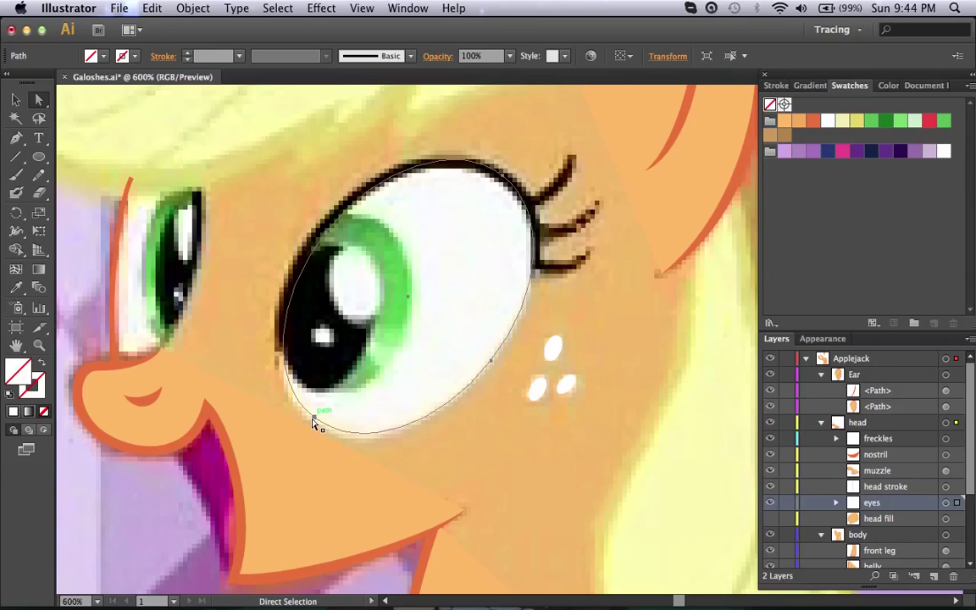
Fine-tune the ellipse's position, width and height so it sits along the inside of the eye's black outline.
key(v)
drag(295, 212, 317, 226)
drag(415, 111, 413, 111)
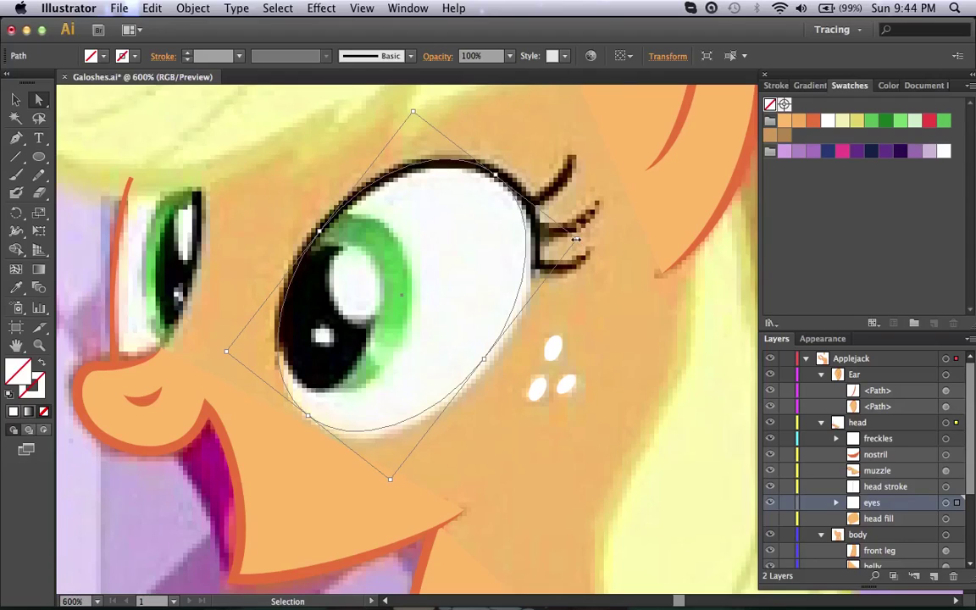
drag(579, 240, 586, 240)
drag(417, 108, 419, 113)
key(a)
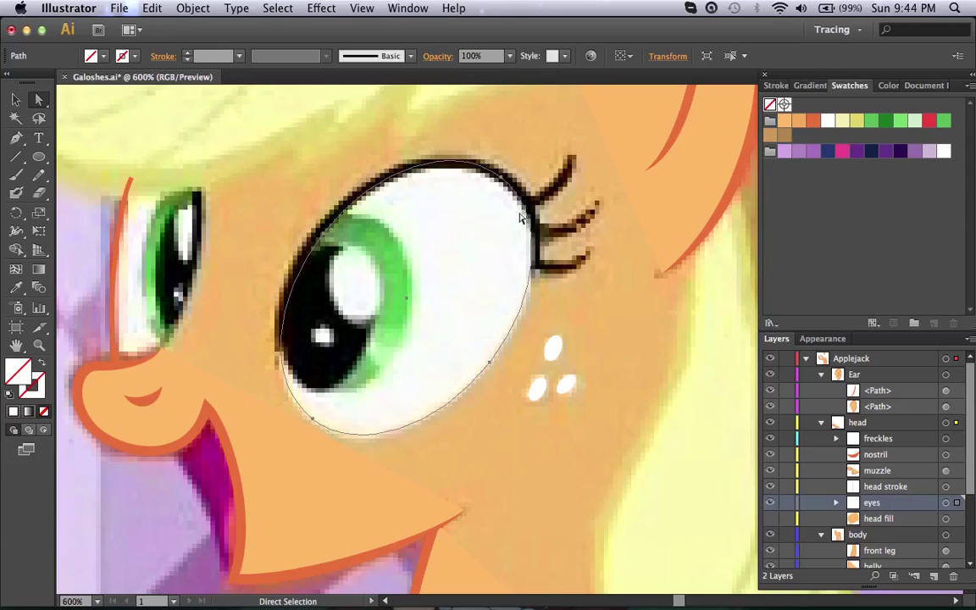
Duplicate the eye ellipse, keep both paths in one eyes sublayer and delete the extra empty eyes sublayer.
click(836, 502)
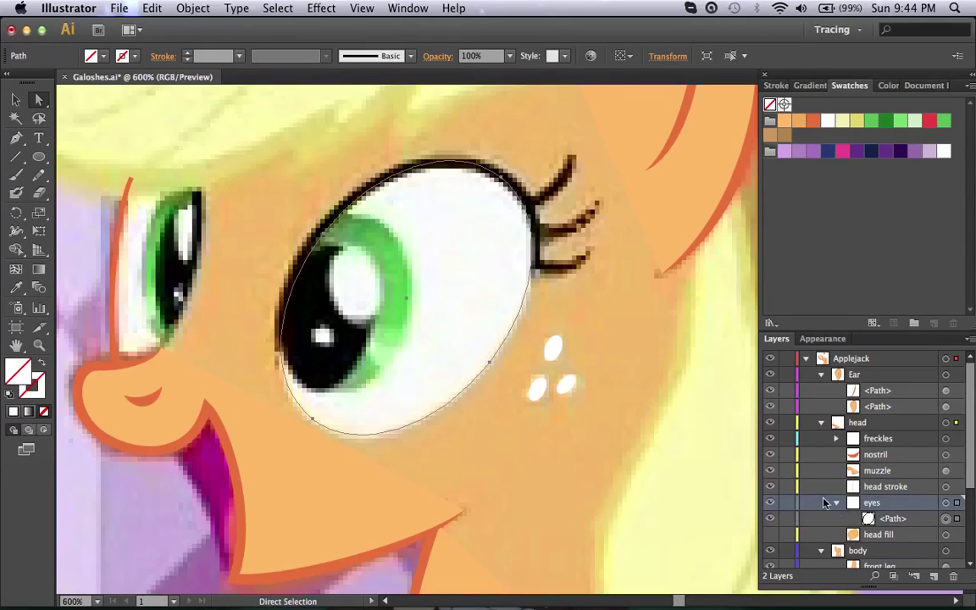
key(v)
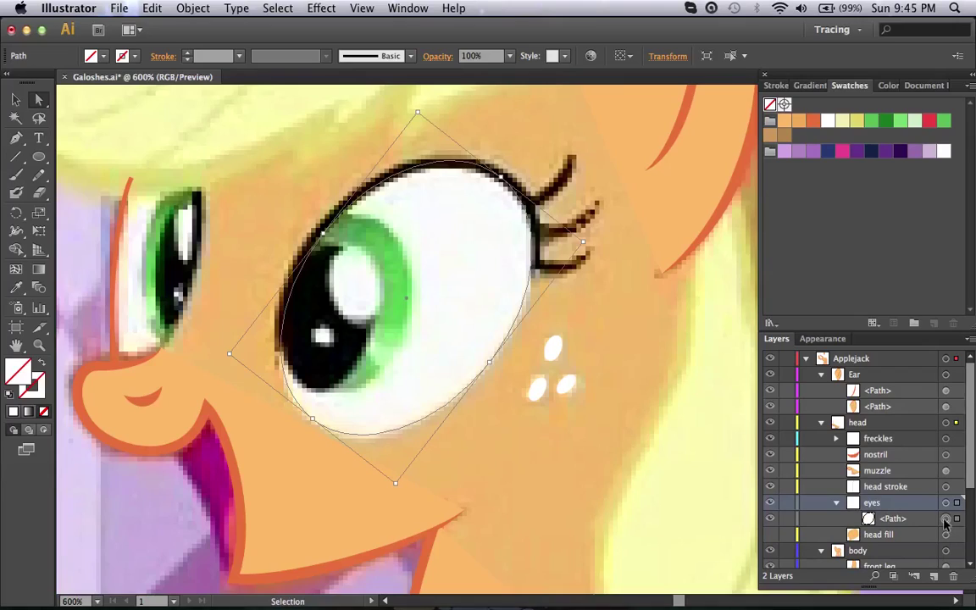
key(super+shift+v)
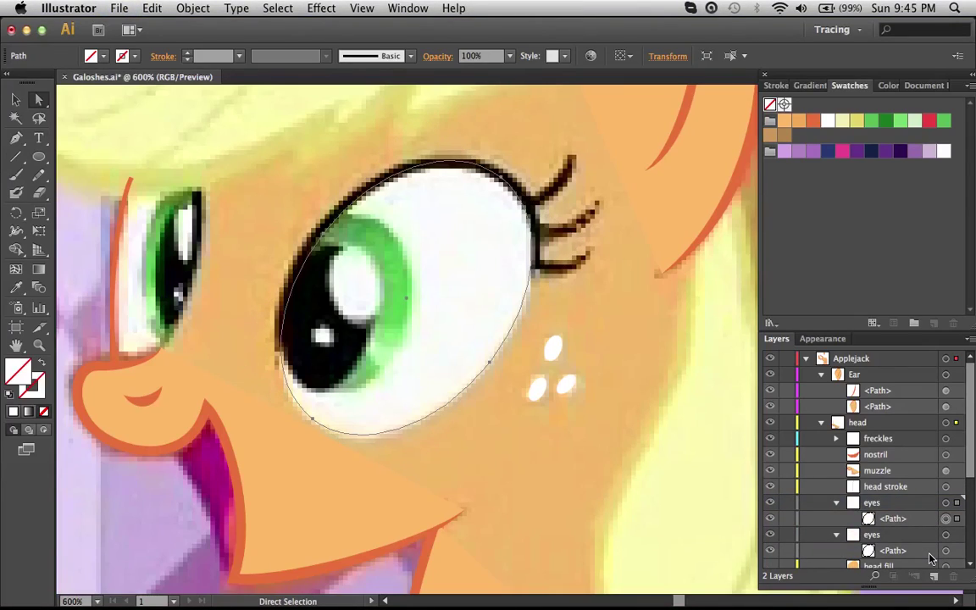
click(930, 554)
drag(930, 554, 911, 504)
click(915, 550)
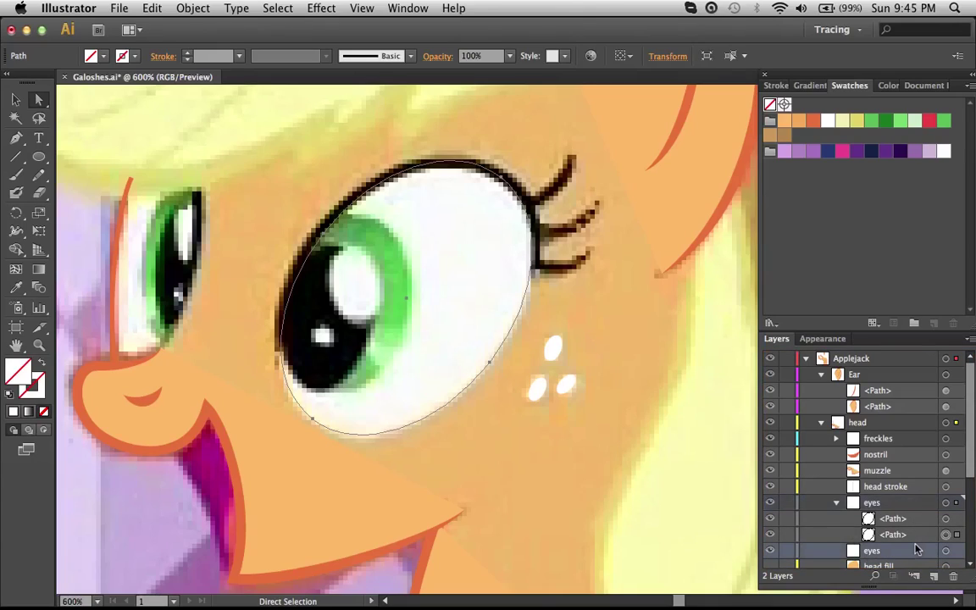
drag(911, 550, 953, 576)
Select both ellipse paths in the eyes sublayer and make a clipping mask from them.
shift+click(946, 519)
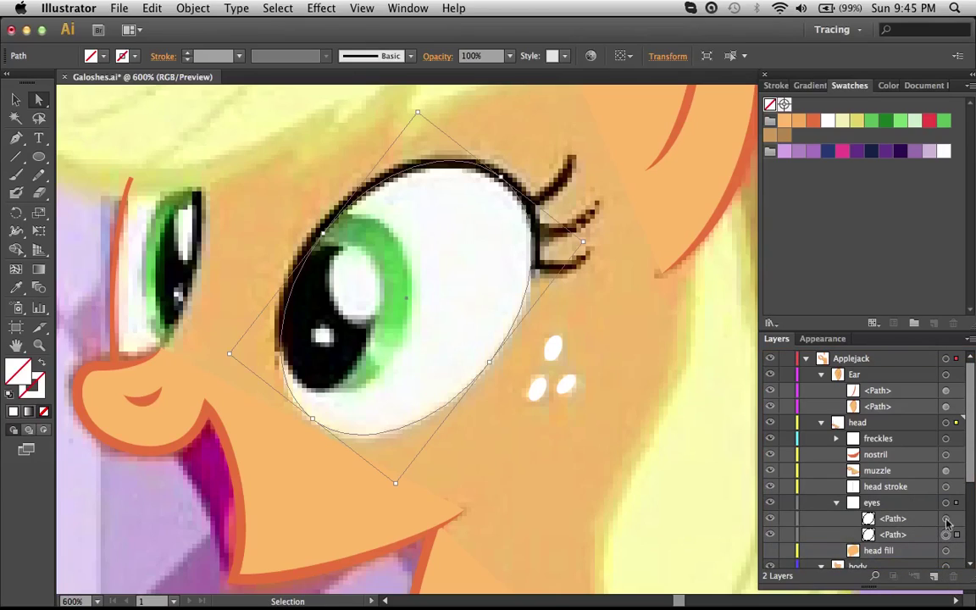
click(946, 519)
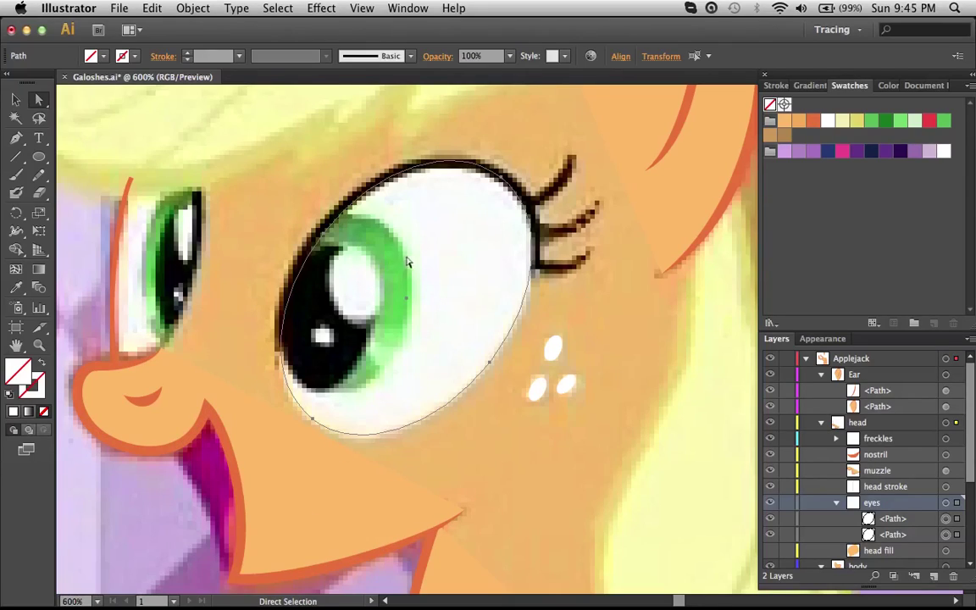
click(379, 192)
key(v)
key(a)
click(208, 8)
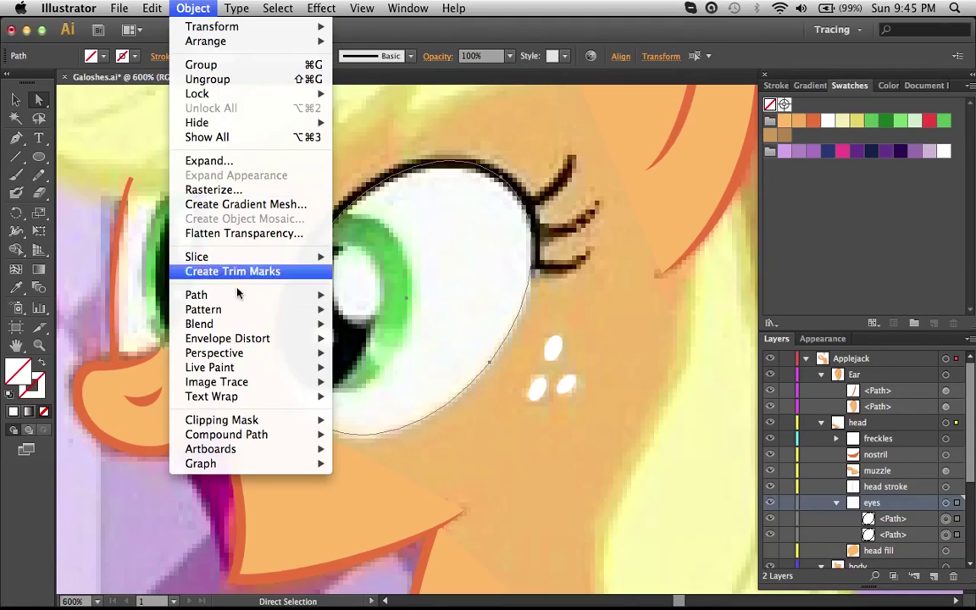
mouse_move(253, 422)
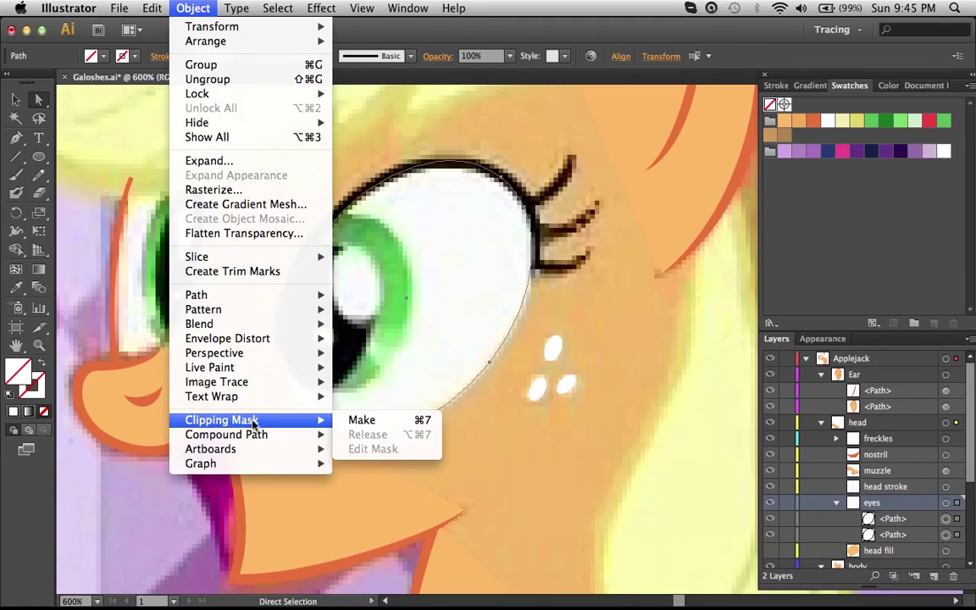
click(384, 421)
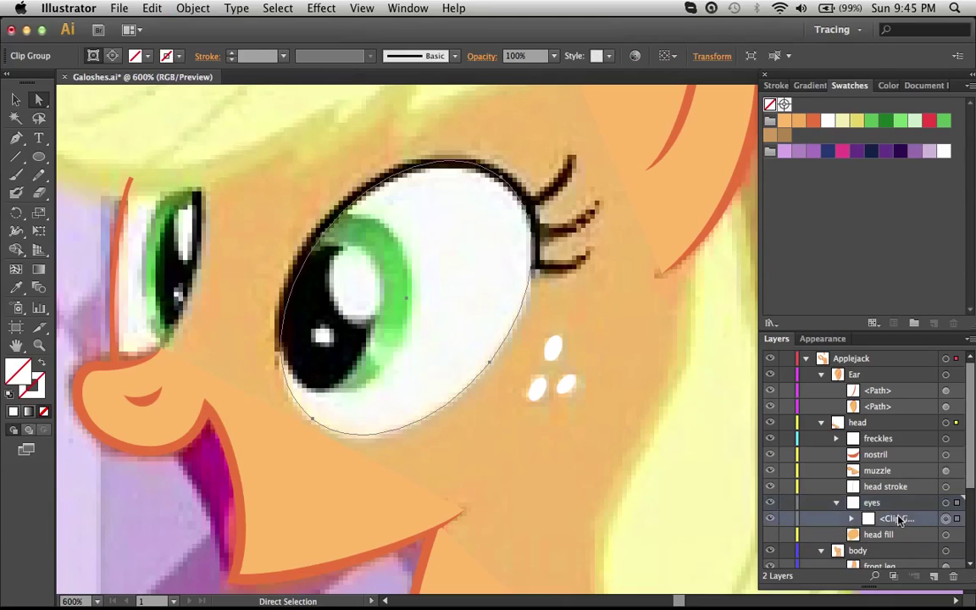
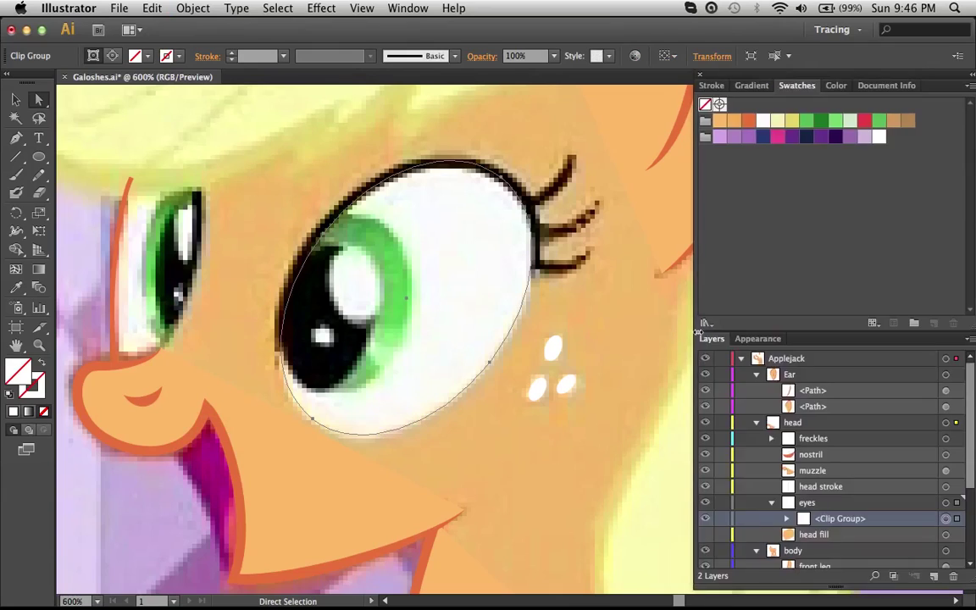
Rename the clip group in the eyes sublayer "Left Eye".
double_click(887, 520)
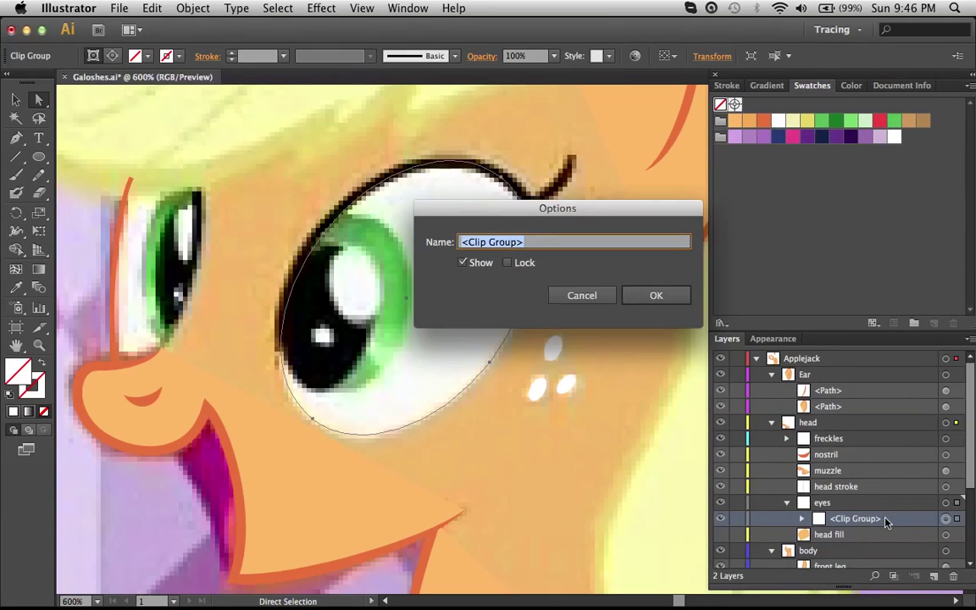
text(Left)
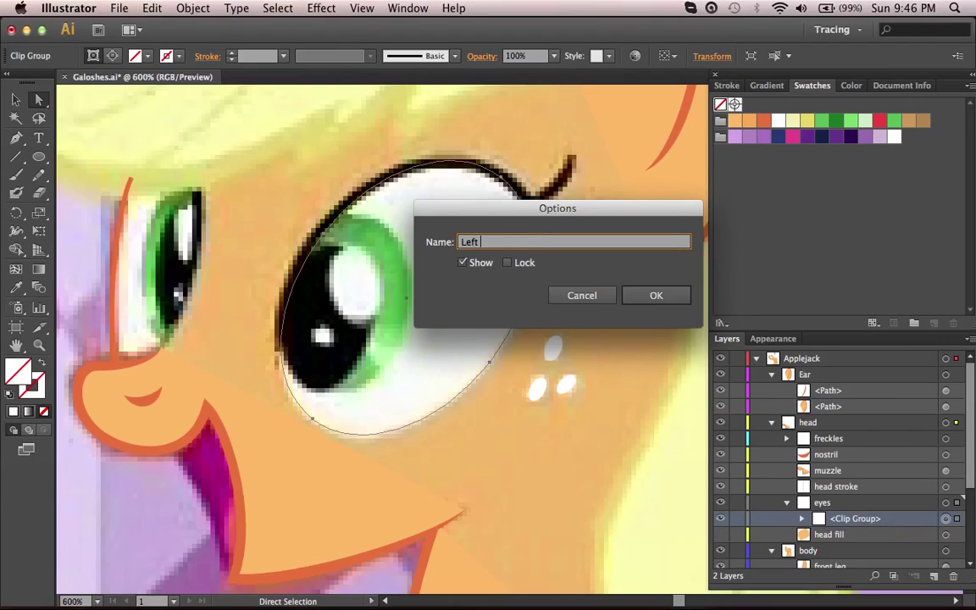
text( Eye)
key(Return)
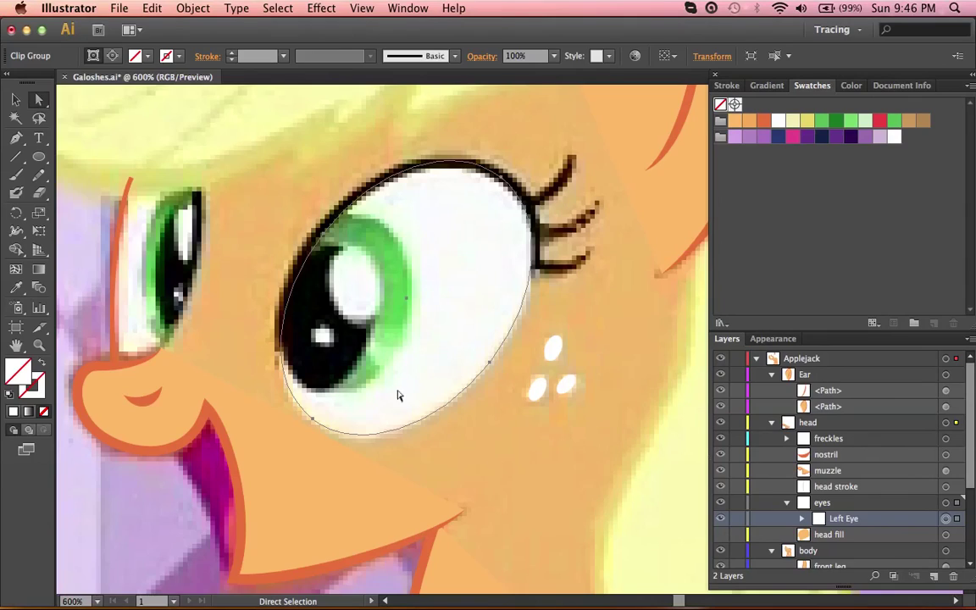
Rename the clipped path inside the Left Eye group "scalera".
click(801, 518)
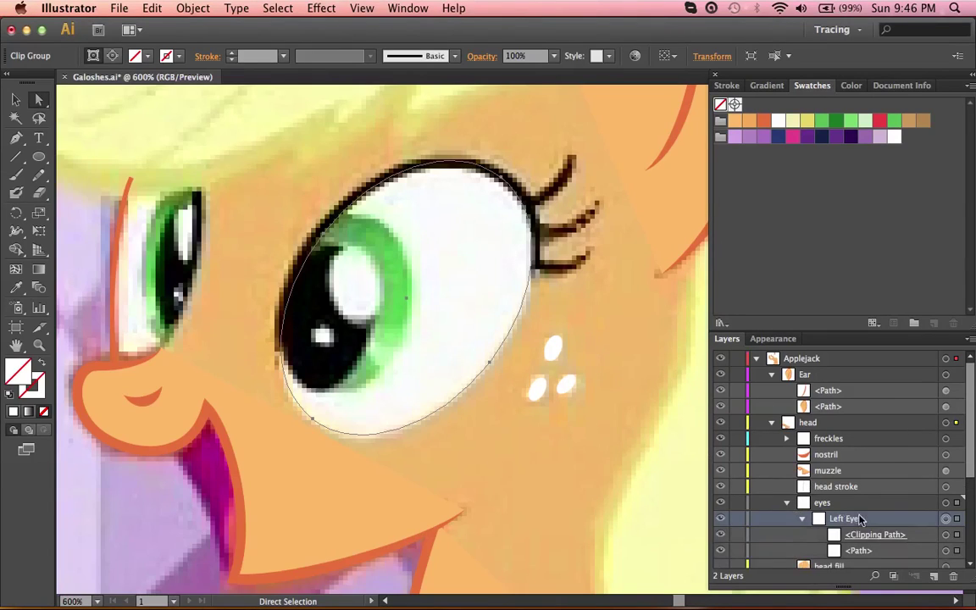
scroll(860, 519, down, 3)
click(870, 501)
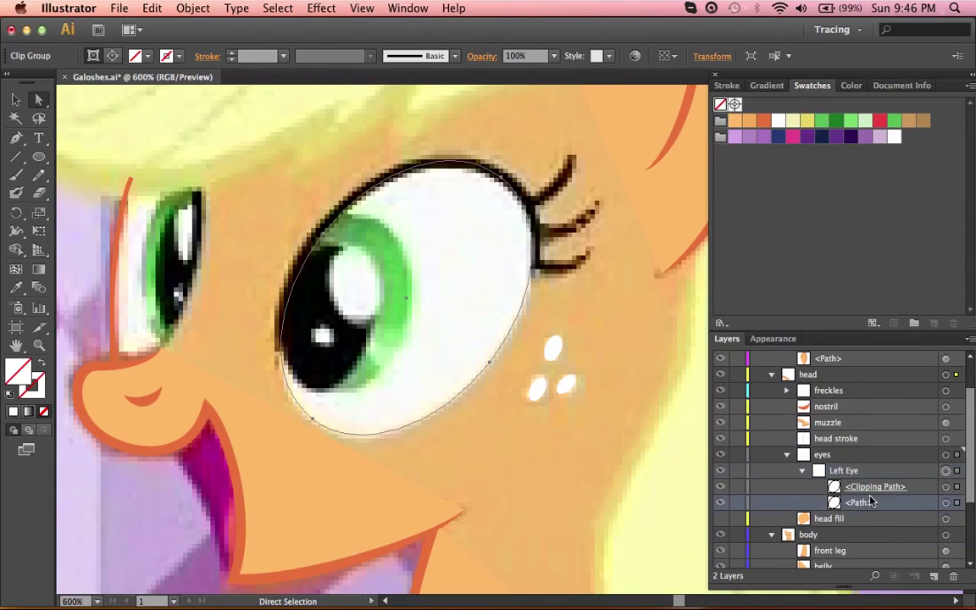
double_click(870, 501)
text(scaler)
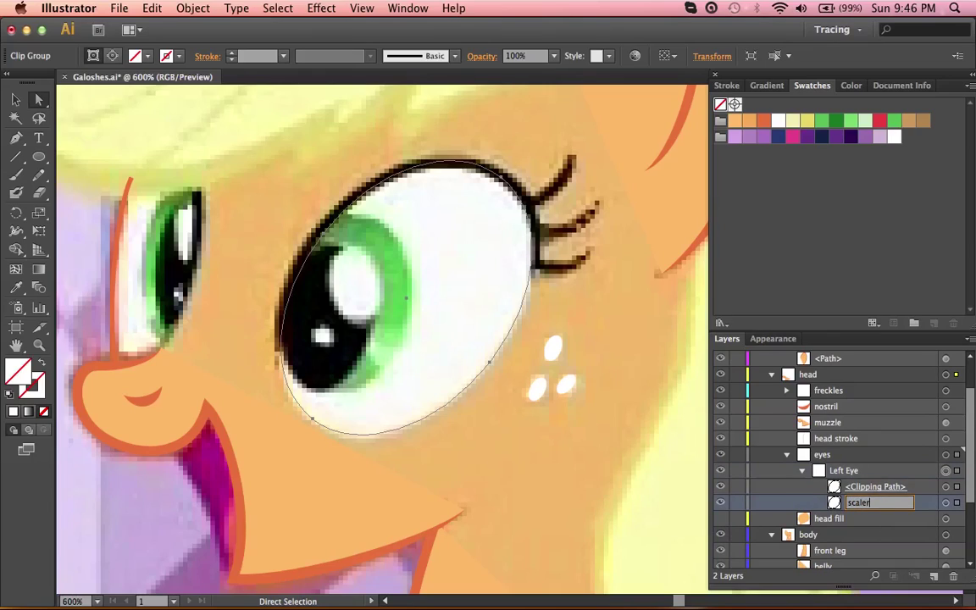
text(a)
key(Return)
Fill the scalera path with white and enlarge it past the clipping path on all sides.
click(946, 505)
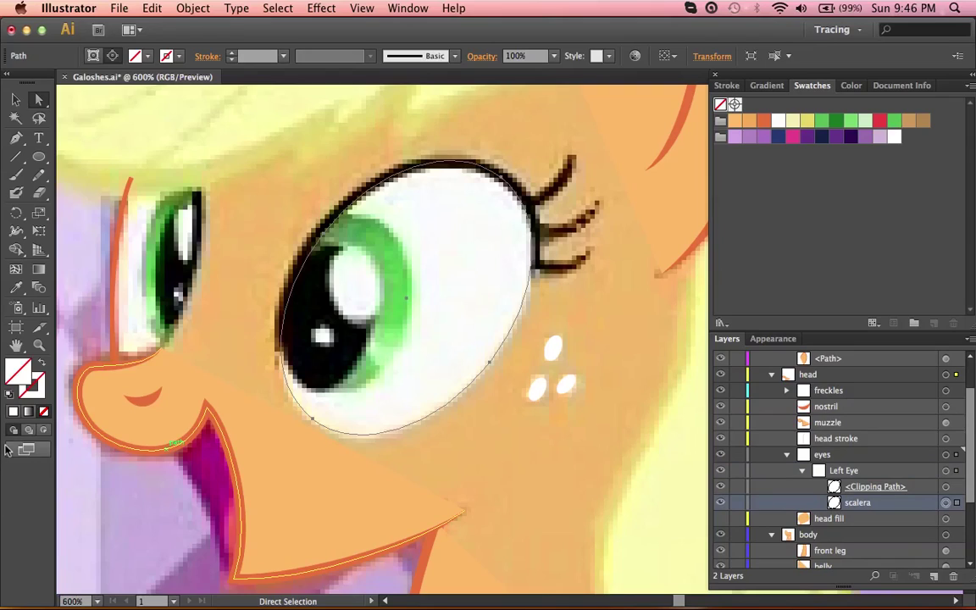
key(comma)
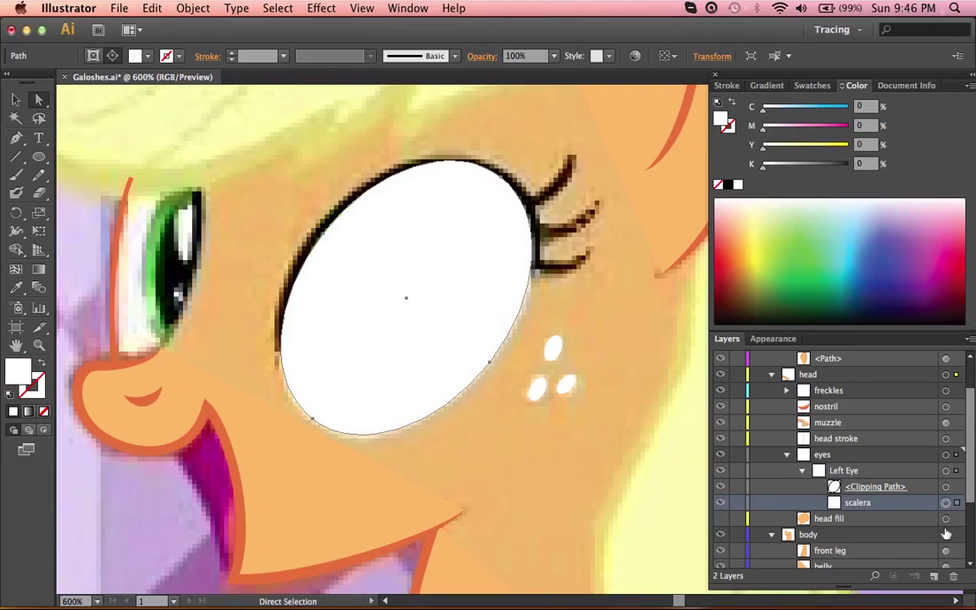
key(super)
key(super)
drag(230, 354, 136, 352)
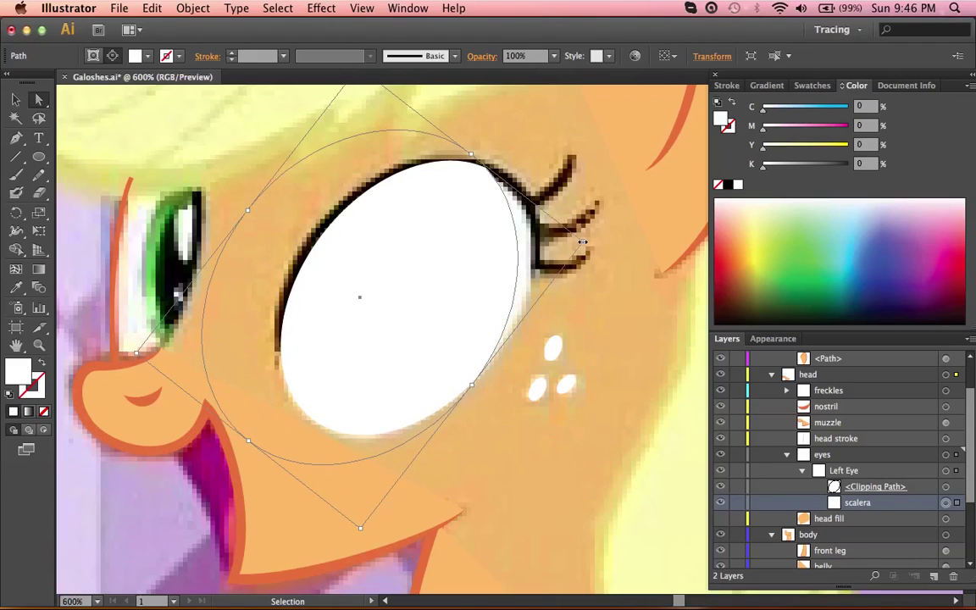
drag(583, 242, 628, 246)
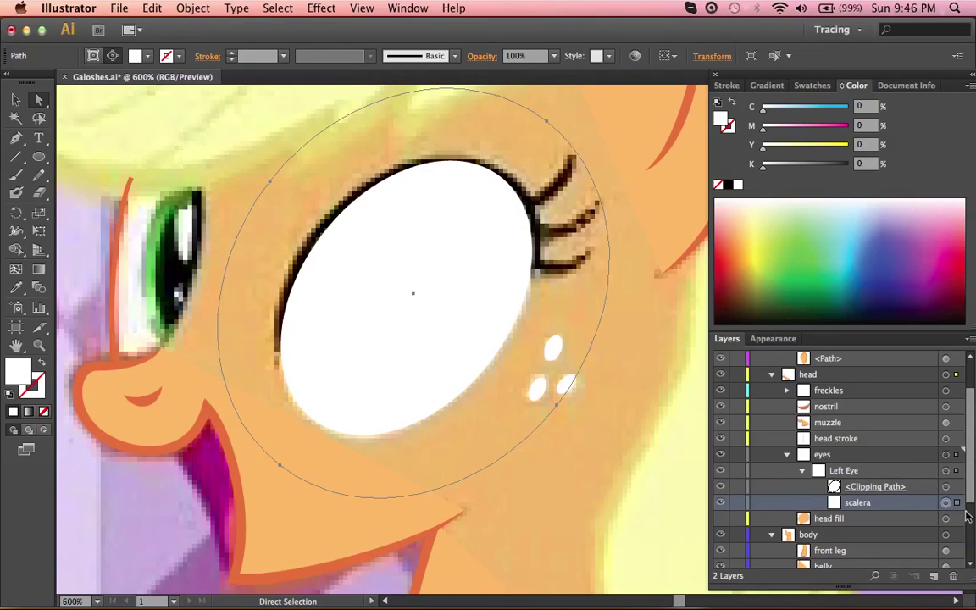
Hide the scalera path, clear the selection and activate the Ellipse tool for tracing the iris.
click(945, 486)
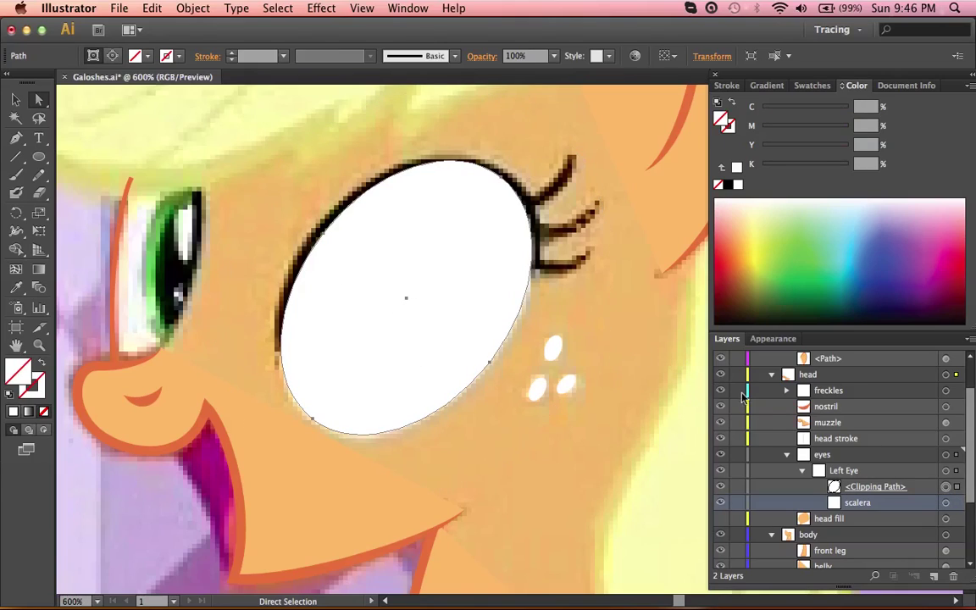
click(720, 502)
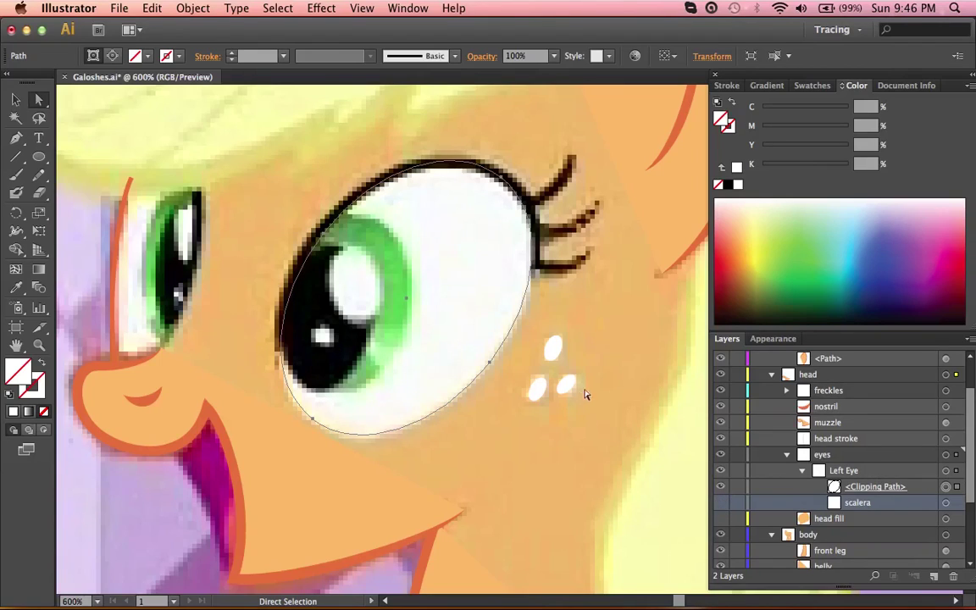
key(super+shift+a)
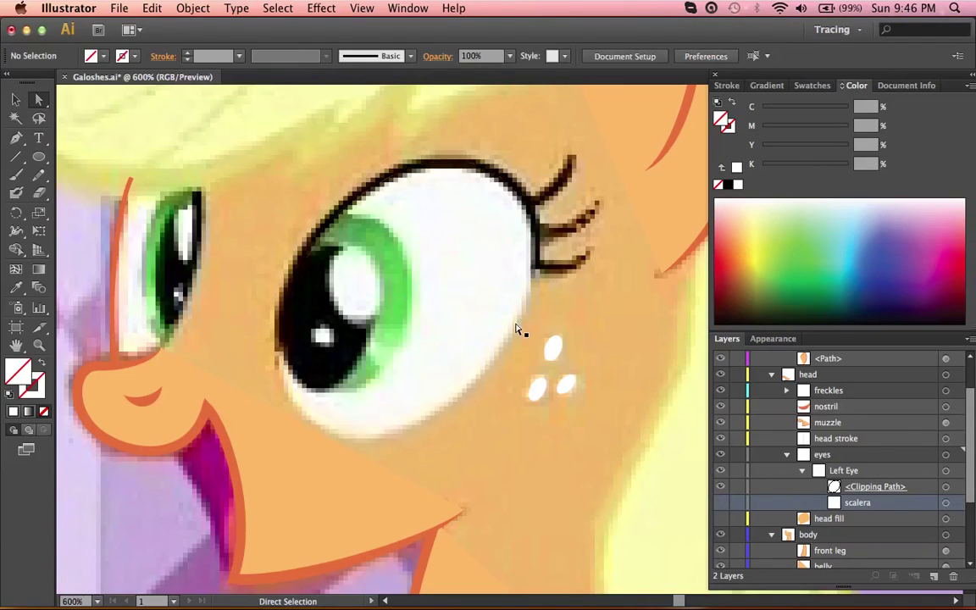
key(l)
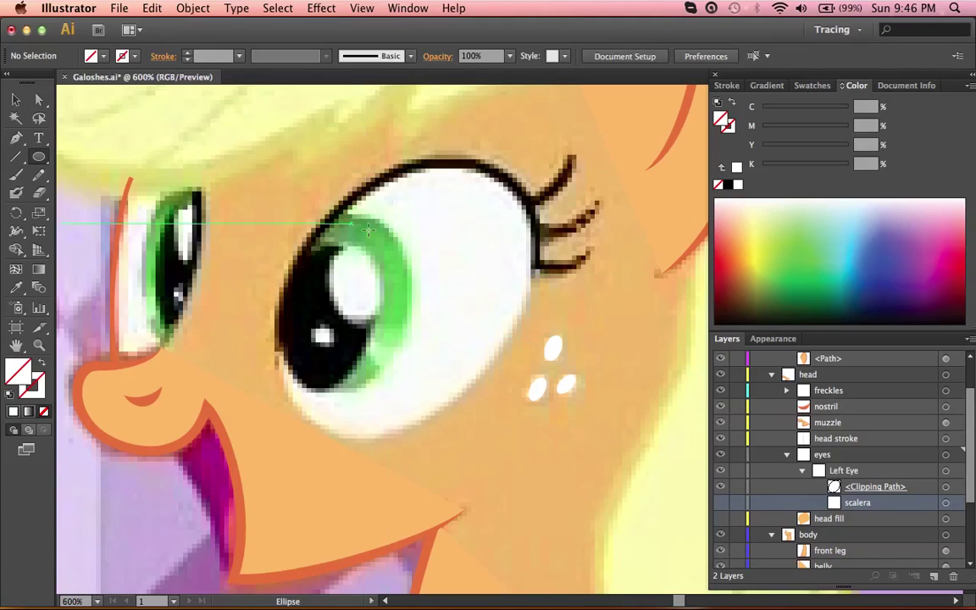
Draw an unfilled ellipse over the left eye's iris, then move, rotate and resize it to match the reference outline.
drag(317, 207, 423, 395)
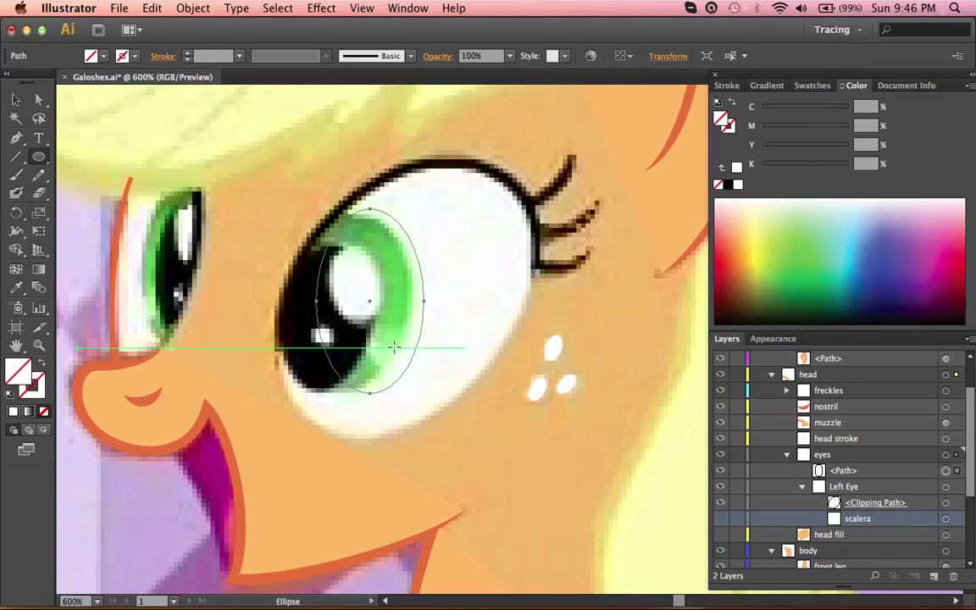
key(a)
key(super)
drag(315, 301, 298, 301)
drag(419, 343, 391, 345)
key(super)
drag(399, 203, 424, 247)
drag(390, 332, 395, 332)
key(super)
key(super)
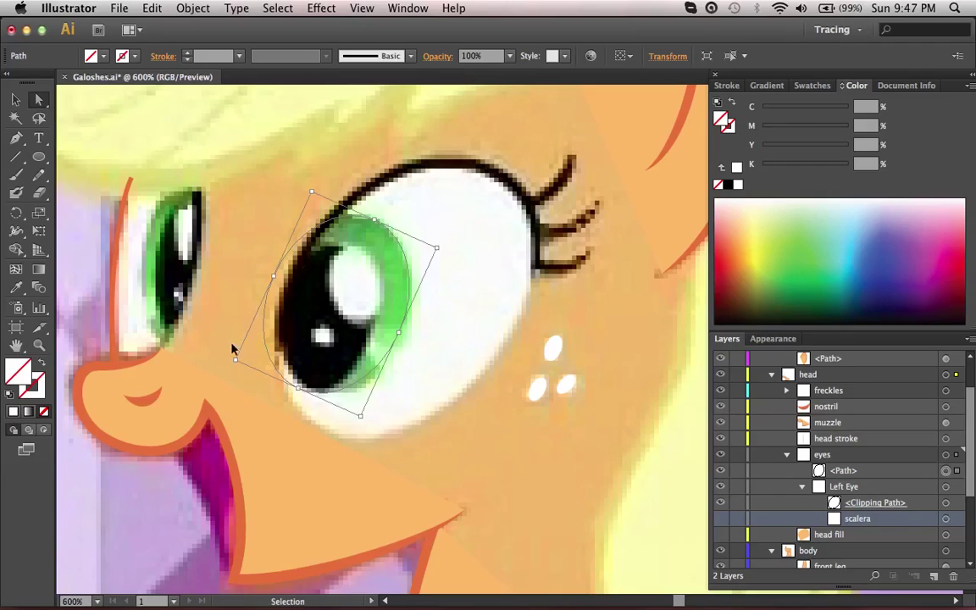
drag(236, 361, 248, 365)
key(super)
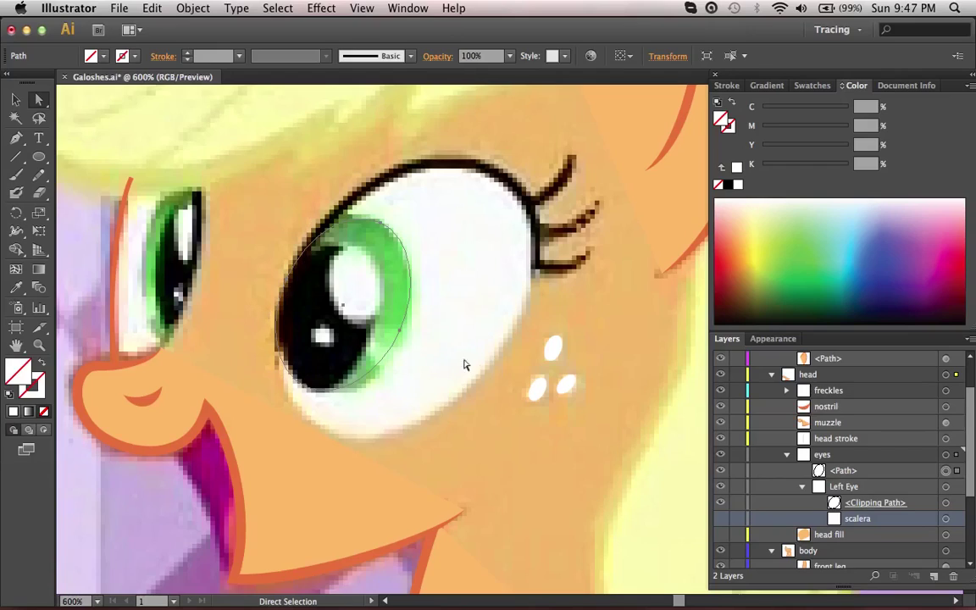
Move the iris ellipse into the Left Eye group just above the scalera and paste a copy in front of it.
drag(881, 477, 930, 516)
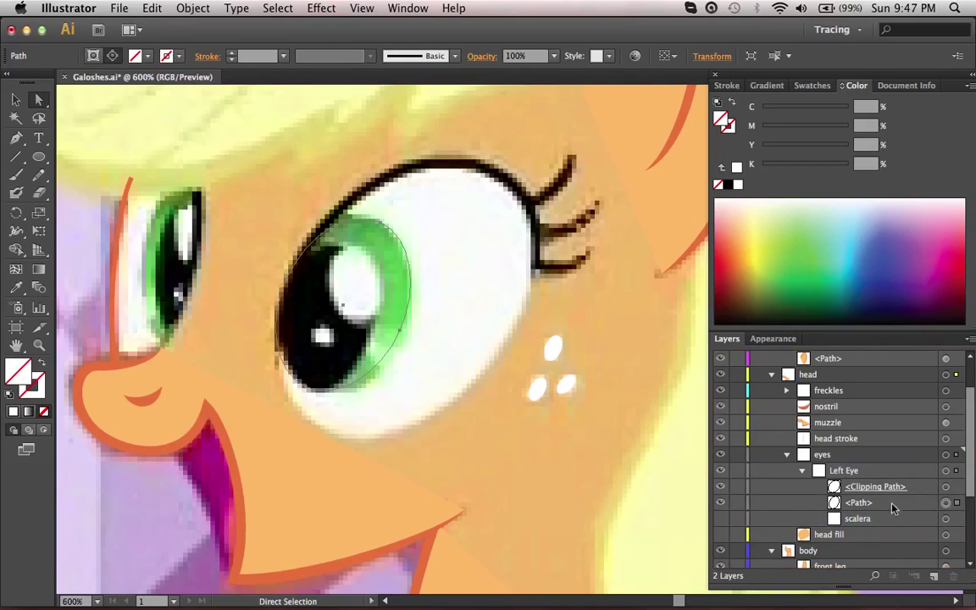
key(super)
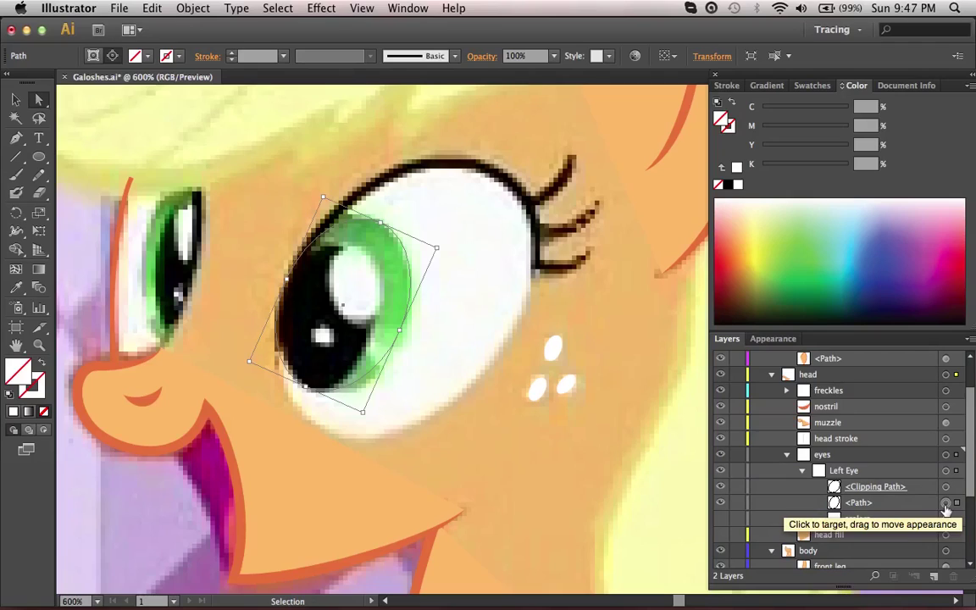
key(super+c)
key(super+f)
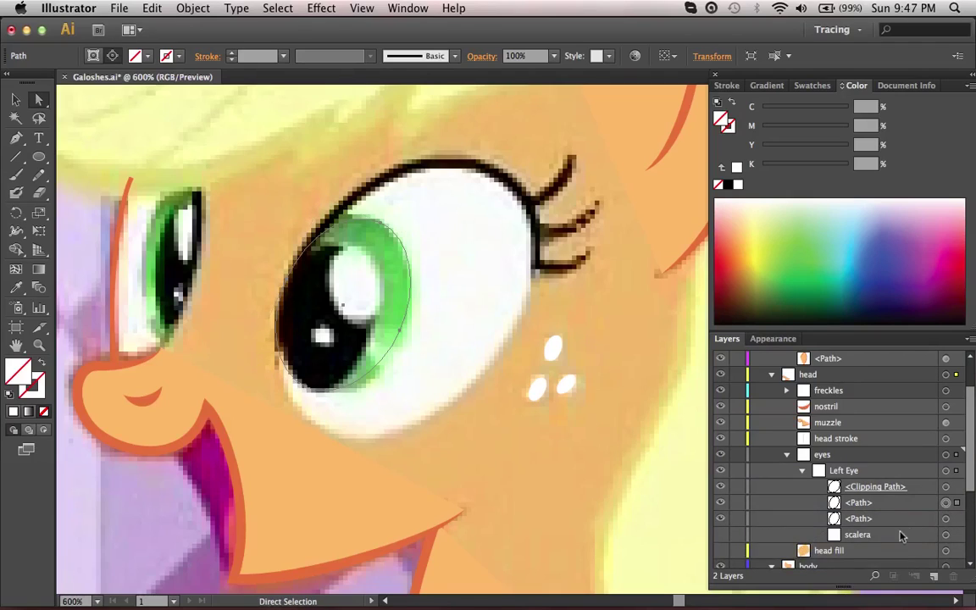
Make a clipping mask from the two identical iris ellipses in the Left Eye group.
super+click(945, 519)
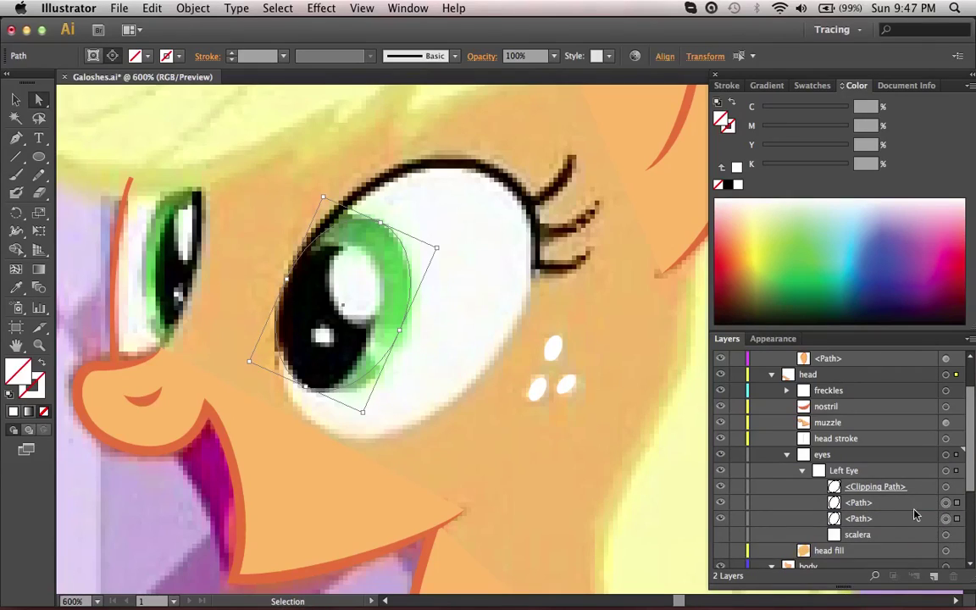
key(super)
key(super+7)
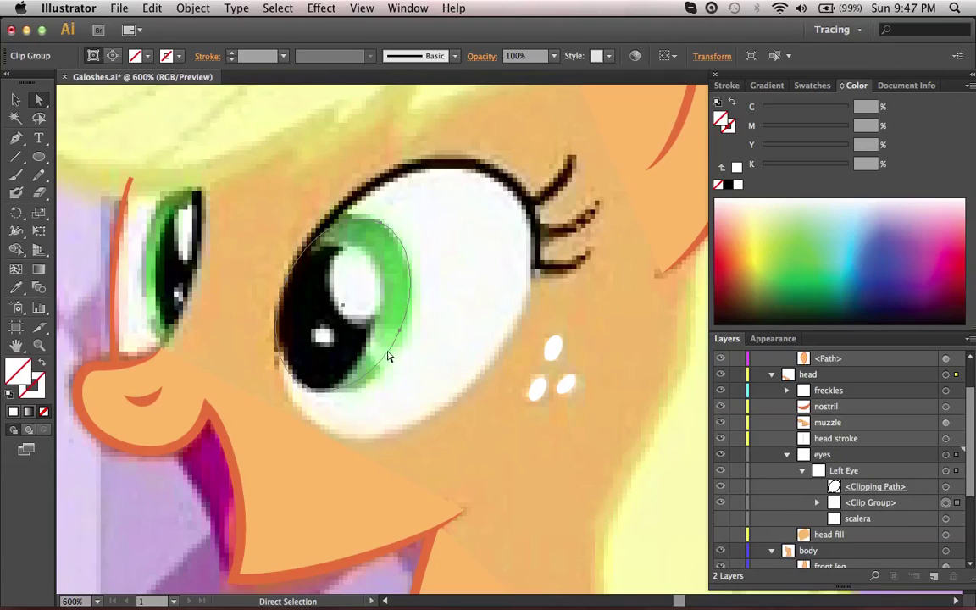
Rename both the new clip group and the clipped path inside it "iris".
double_click(872, 504)
text(iris)
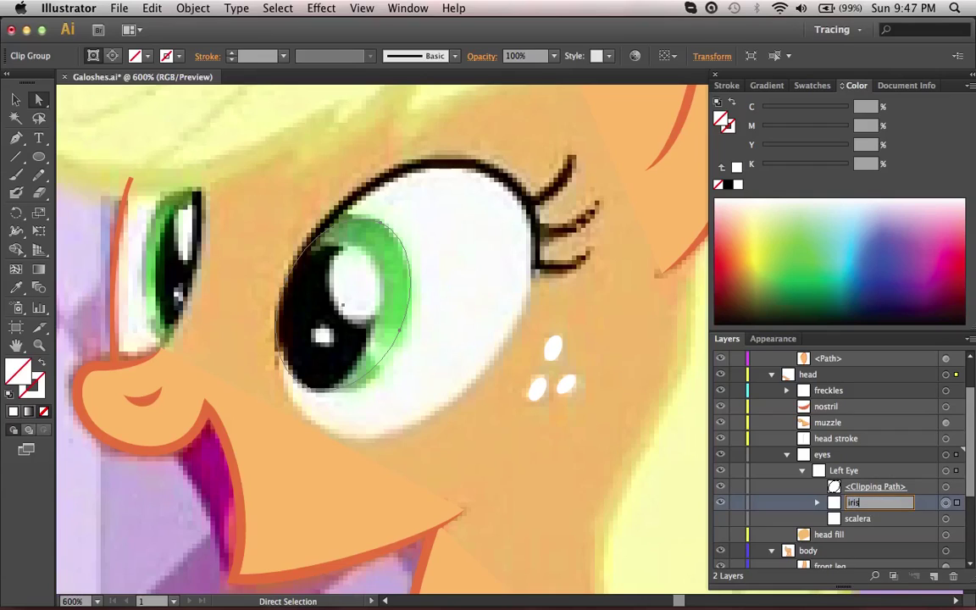
key(Return)
click(817, 502)
double_click(877, 535)
text(iris)
key(Return)
scroll(810, 519, down, 1)
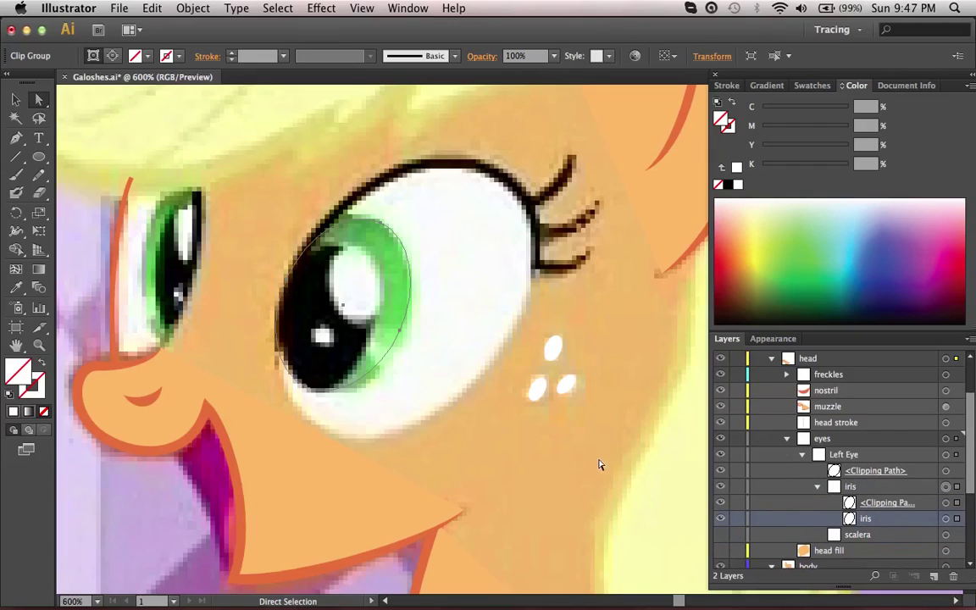
Select the clipped iris path alone and fill it with a linear gradient.
click(946, 535)
click(946, 519)
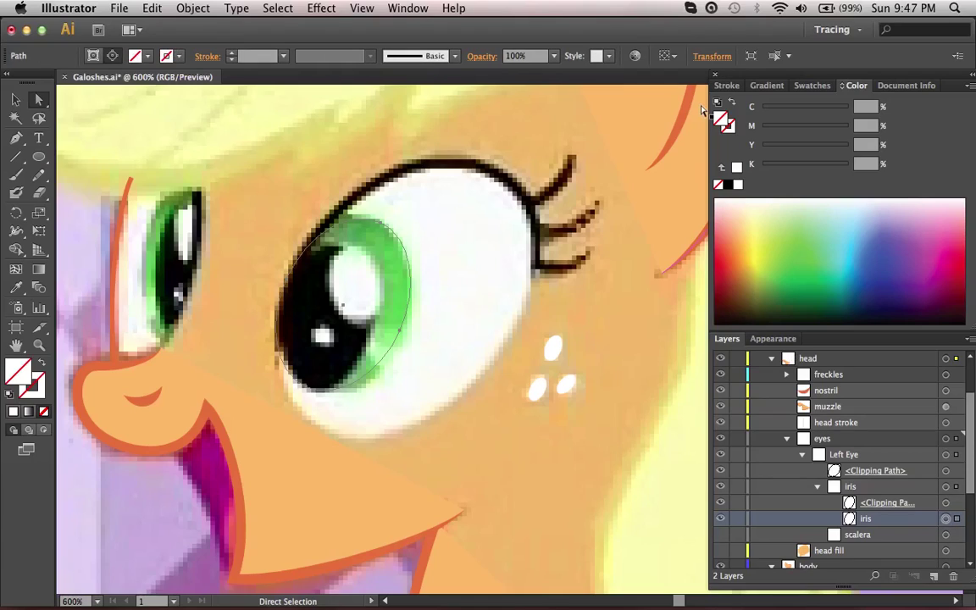
click(768, 86)
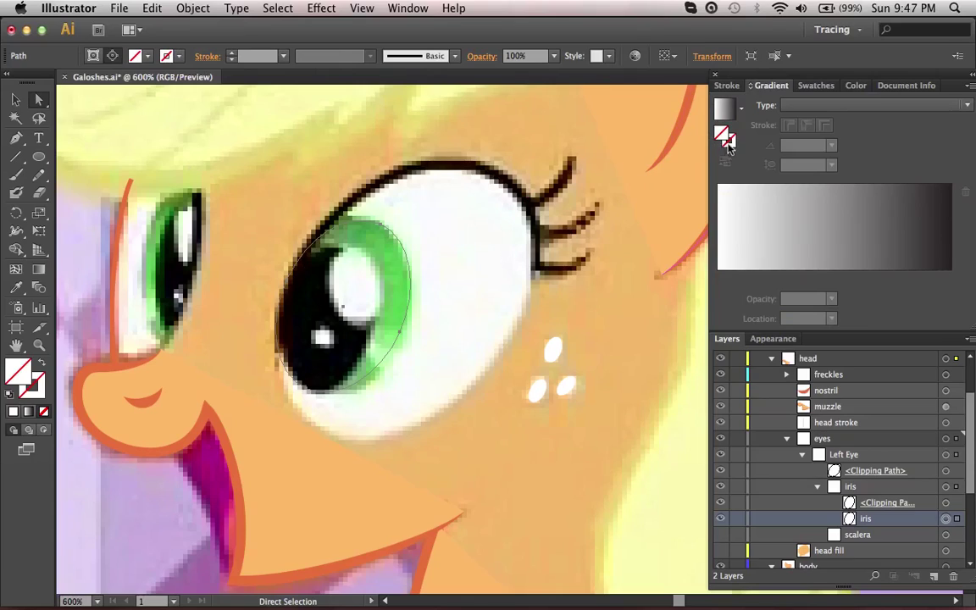
click(932, 105)
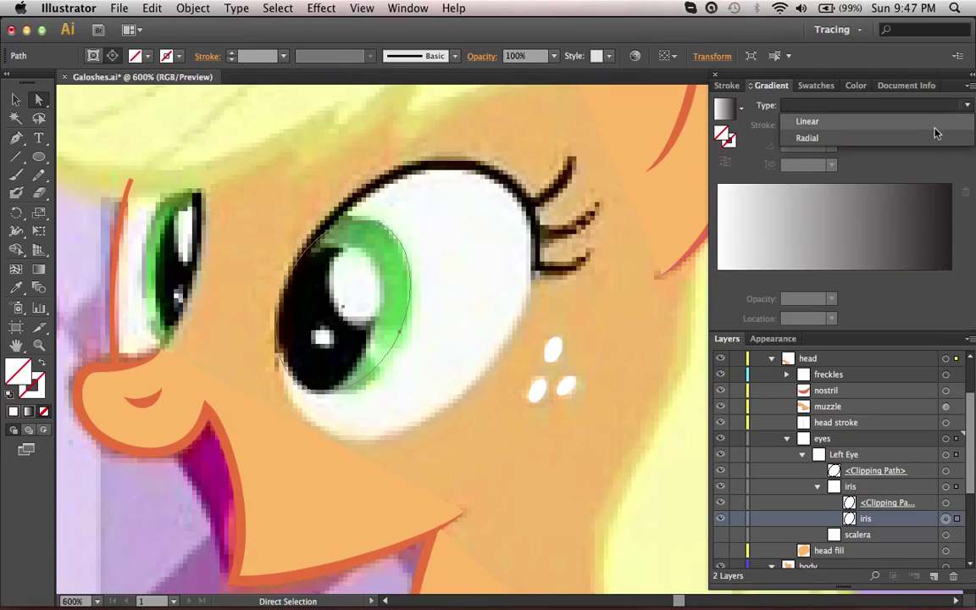
click(805, 123)
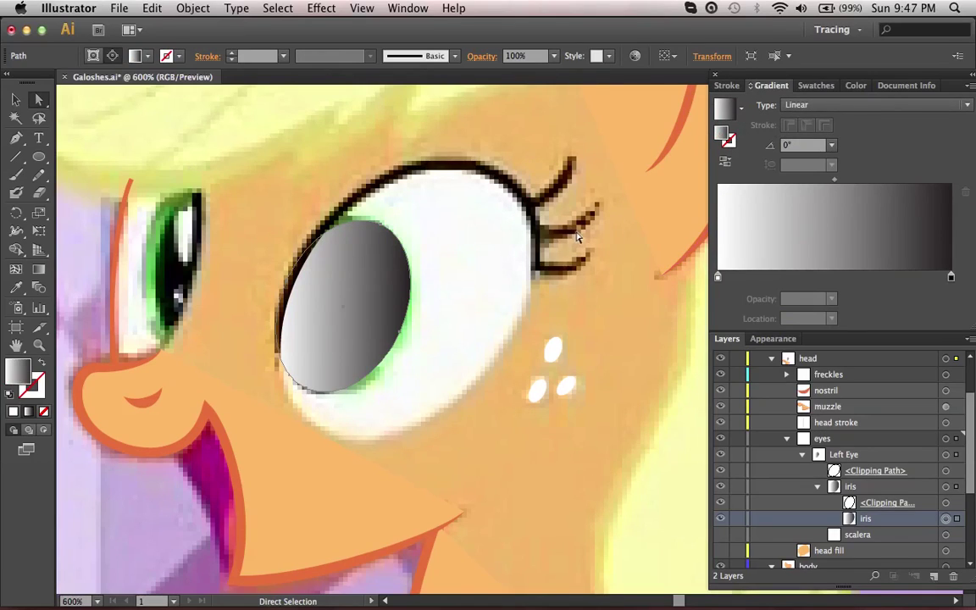
Redirect the iris gradient with the Gradient tool to run from its lower-left edge to its upper-right edge at about 64.3°.
key(g)
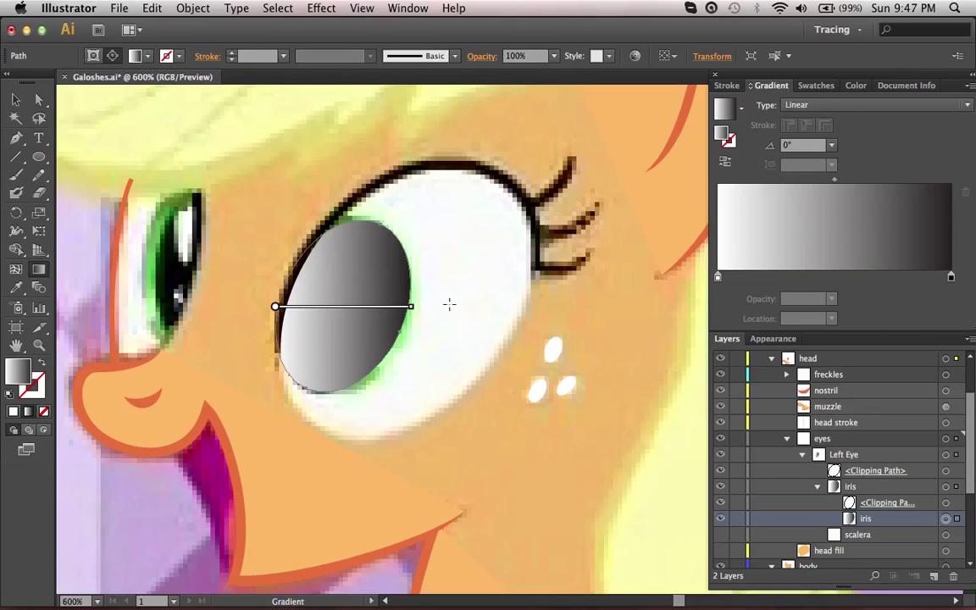
mouse_move(299, 305)
mouse_move(419, 307)
mouse_down()
mouse_move(396, 199)
mouse_move(339, 186)
mouse_up()
mouse_move(331, 336)
drag(332, 336, 298, 387)
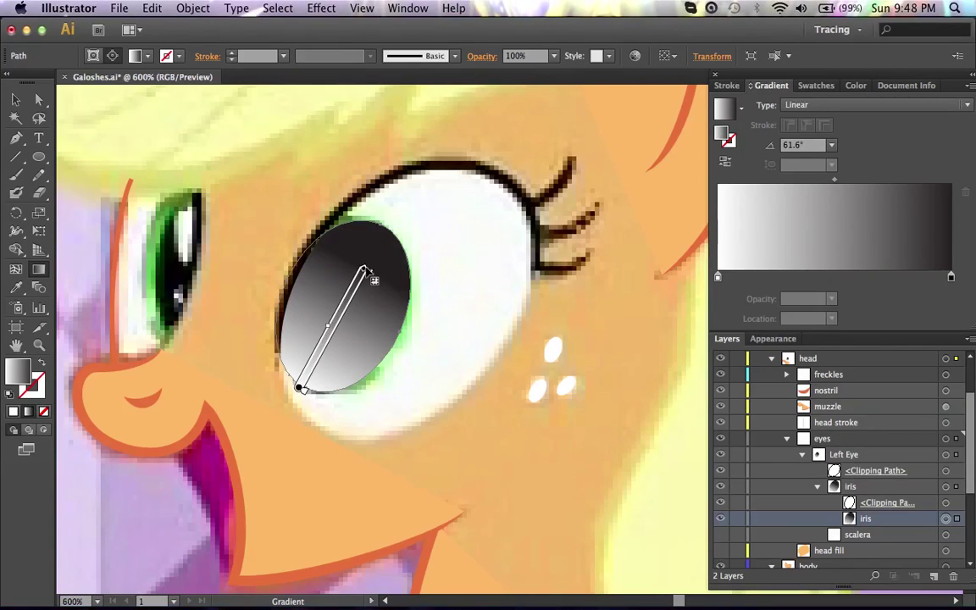
mouse_move(363, 269)
mouse_down()
mouse_move(391, 213)
mouse_move(389, 224)
mouse_up()
Set the gradient's start stop to the Eye Gradient Light swatch and its end stop to the neighbouring dark green swatch.
double_click(718, 280)
click(752, 358)
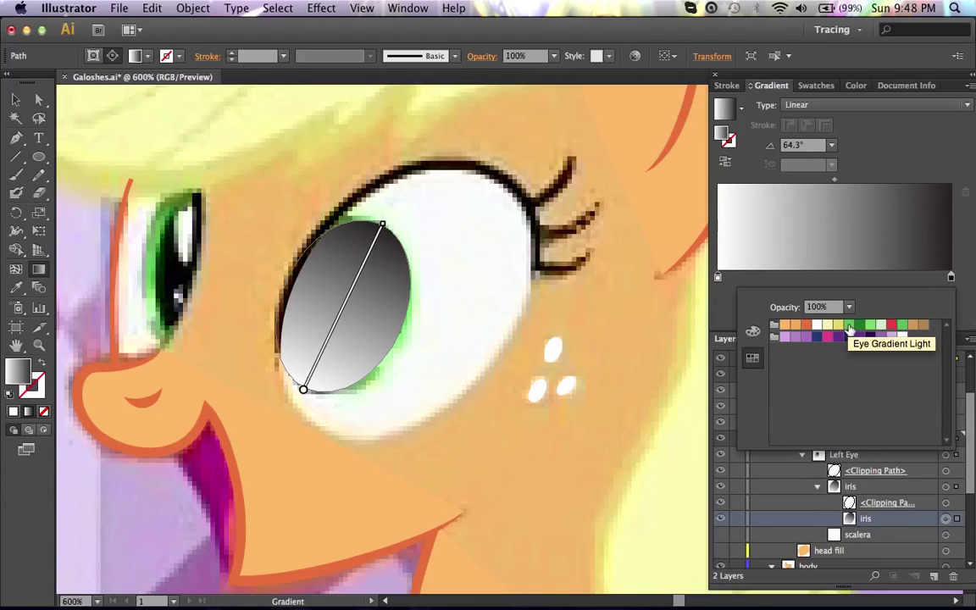
click(848, 327)
key(Return)
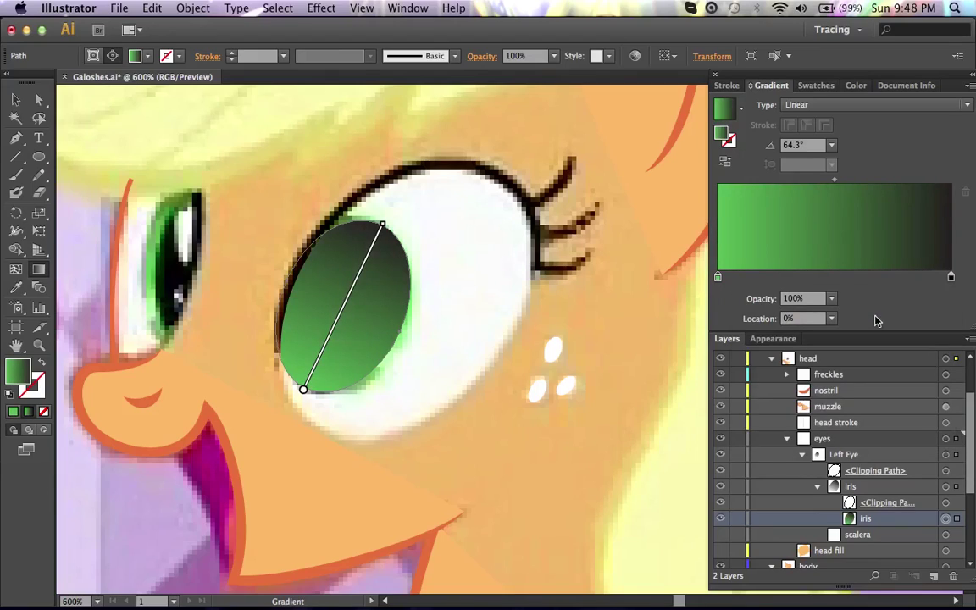
click(951, 280)
drag(950, 279, 943, 280)
double_click(951, 279)
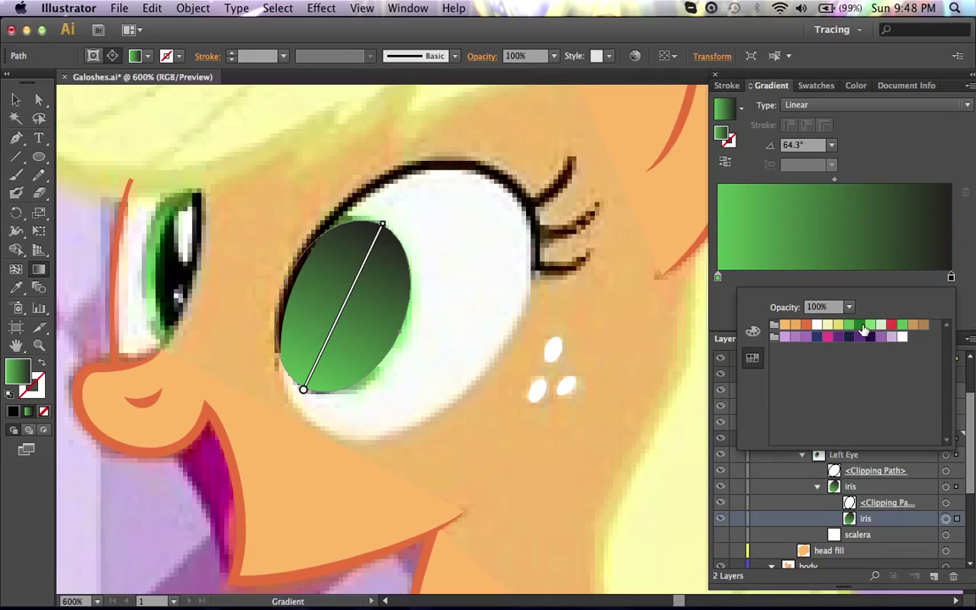
click(862, 329)
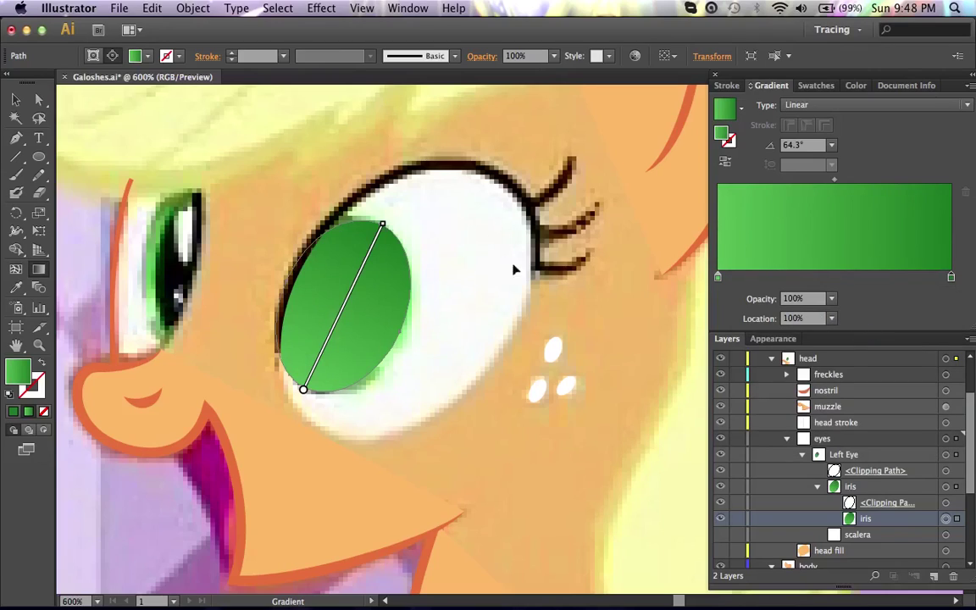
Shift the midpoint between the iris gradient's two green stops to 60.29%.
click(857, 182)
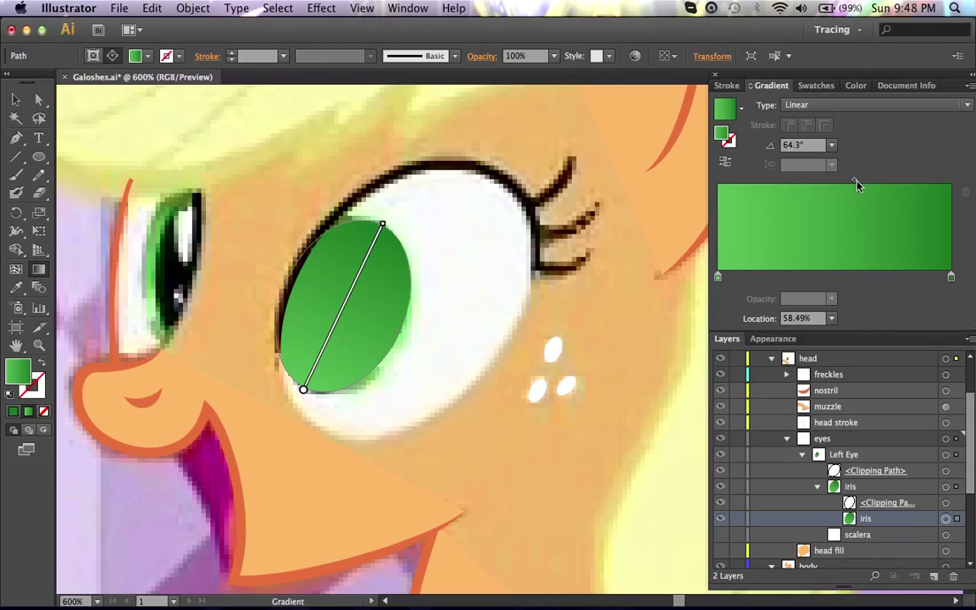
drag(857, 184, 858, 183)
key(a)
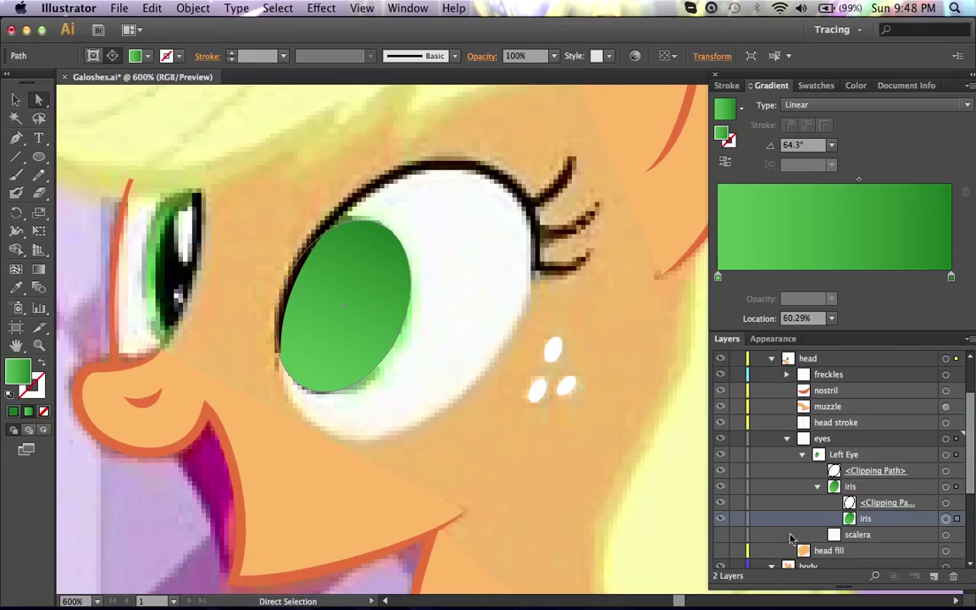
Hide the gradient-filled iris path and activate the Ellipse tool with the Left Eye group highlighted.
click(720, 519)
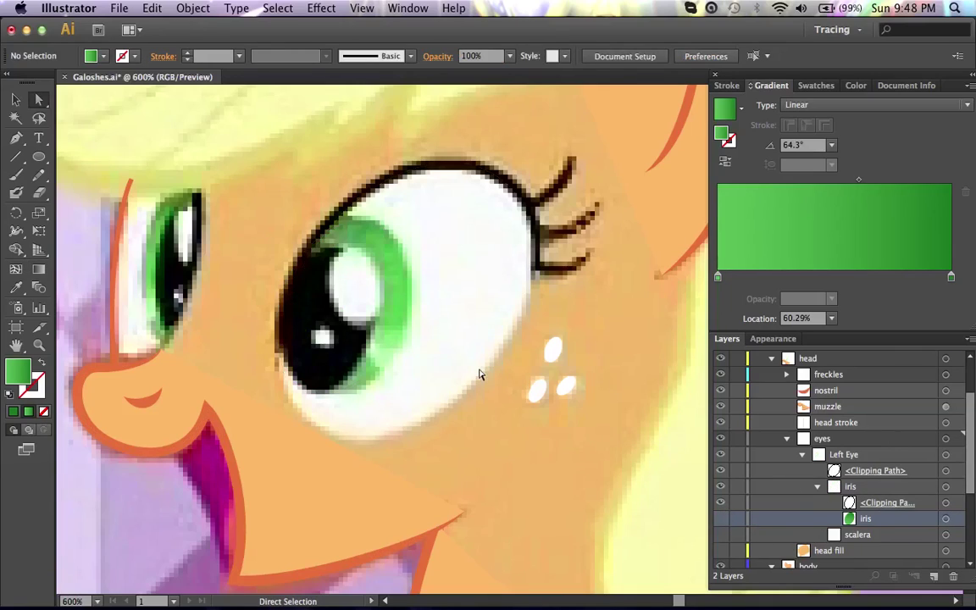
click(877, 456)
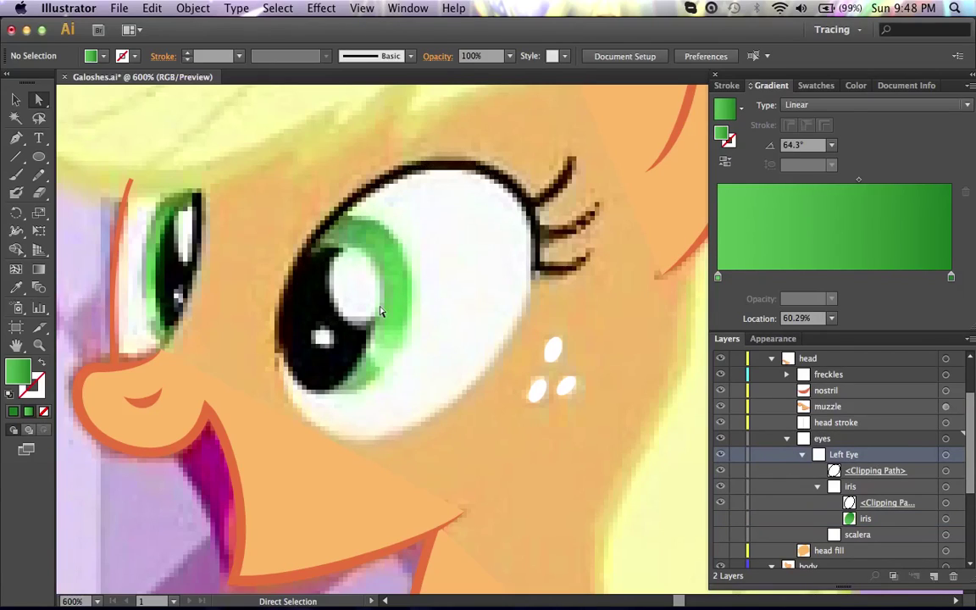
key(l)
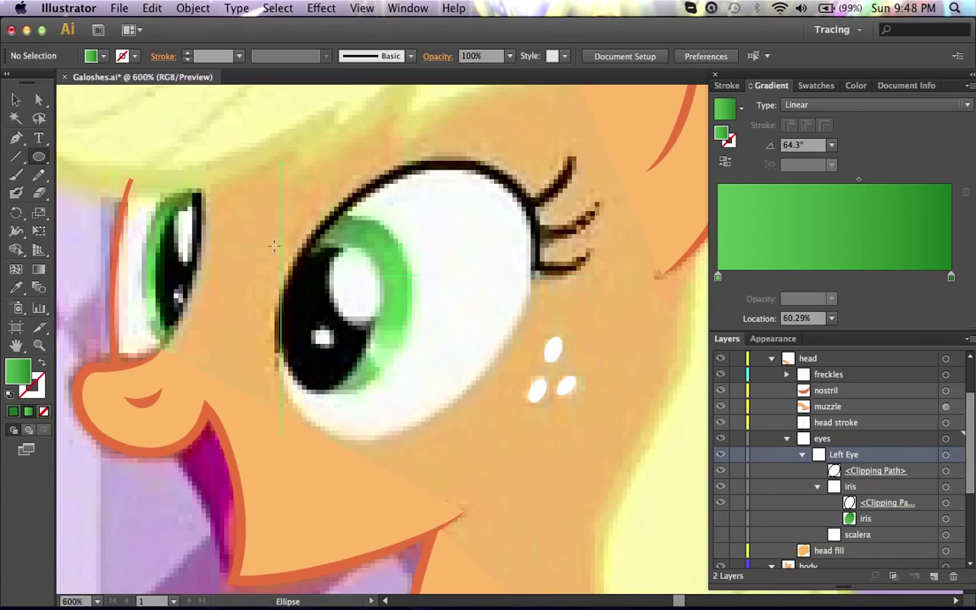
Add the Basics color group from the ponies swatch libraries to the document swatches and close the library.
click(817, 86)
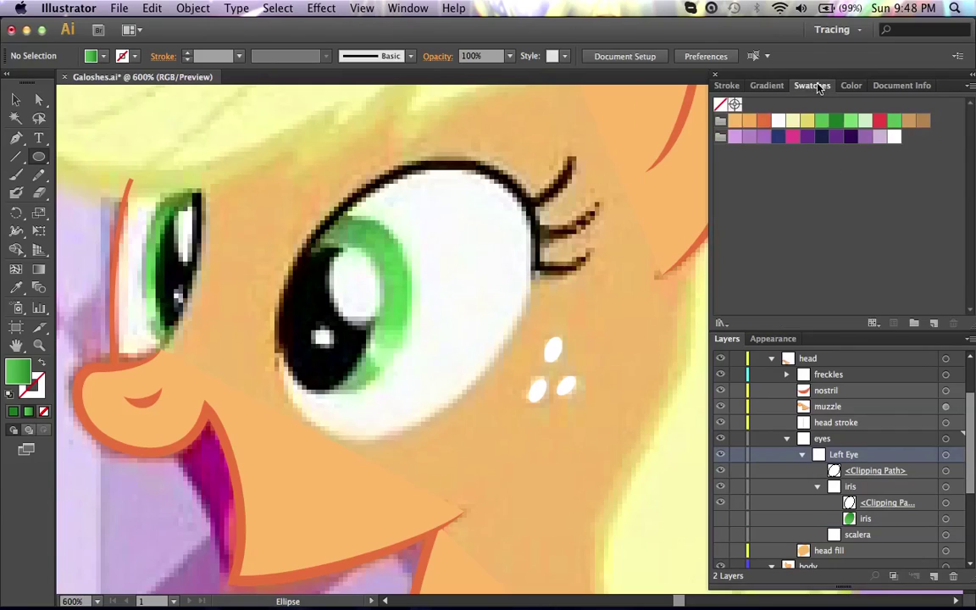
click(969, 85)
mouse_move(924, 395)
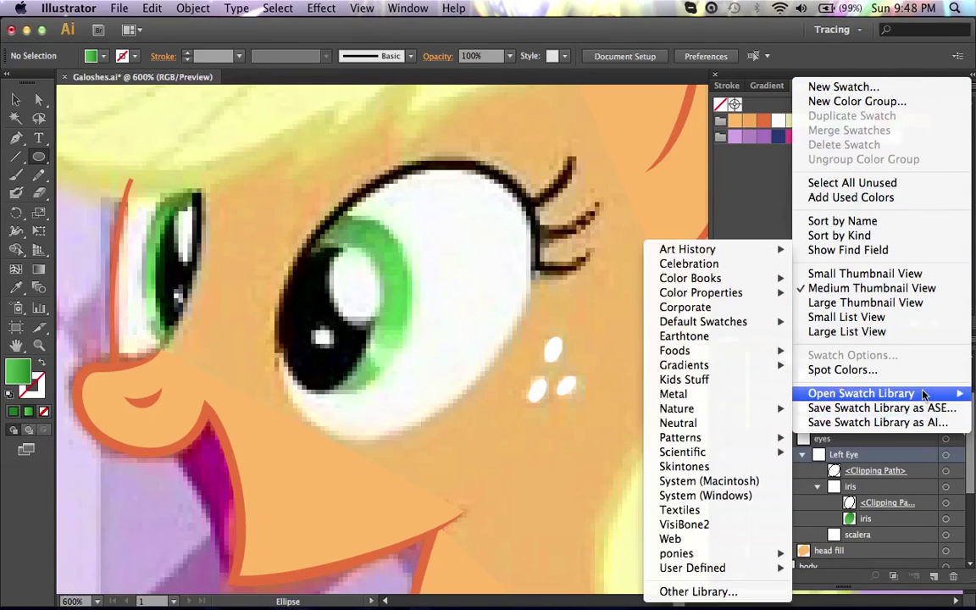
mouse_move(761, 554)
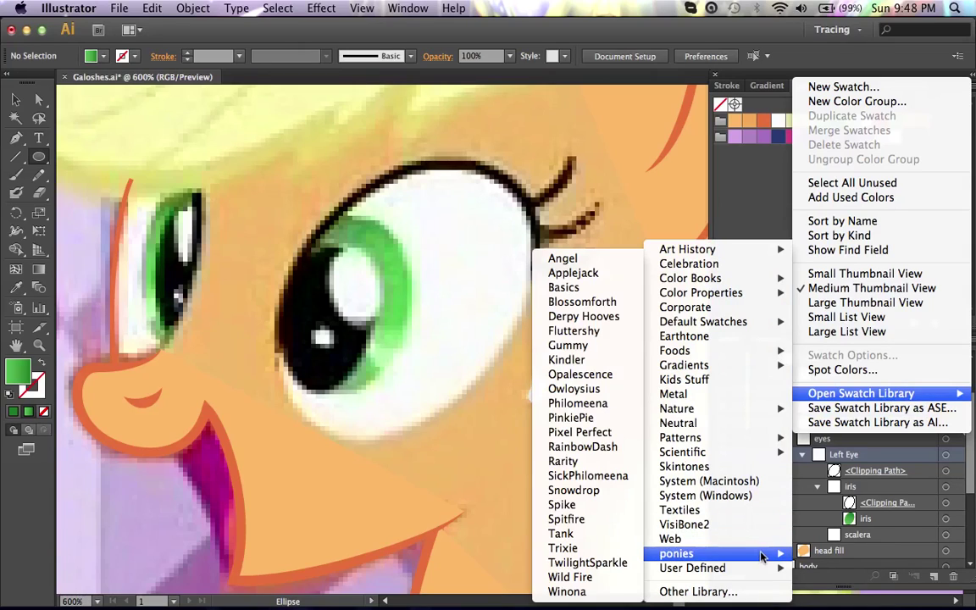
click(563, 287)
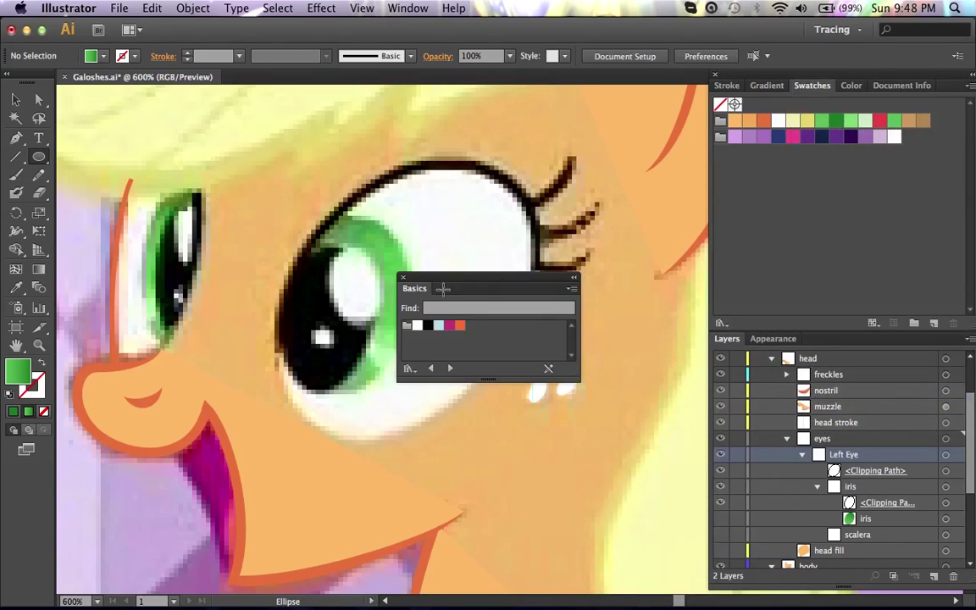
click(406, 325)
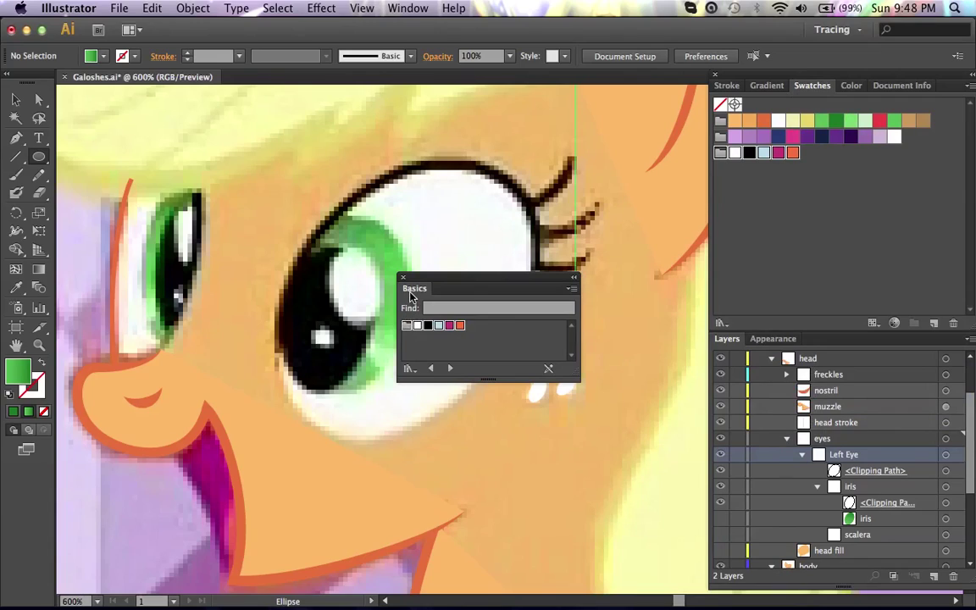
right_click(411, 293)
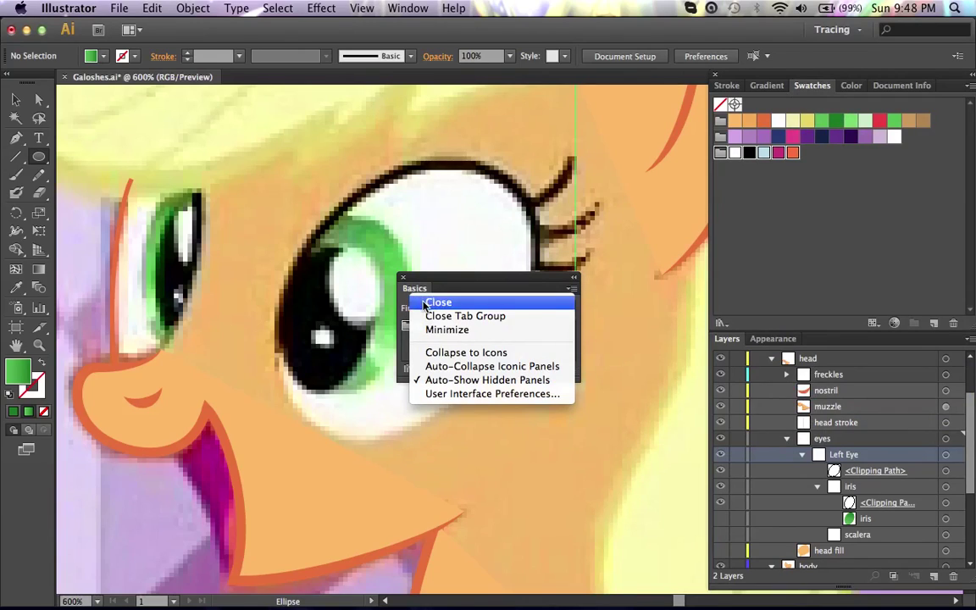
click(433, 303)
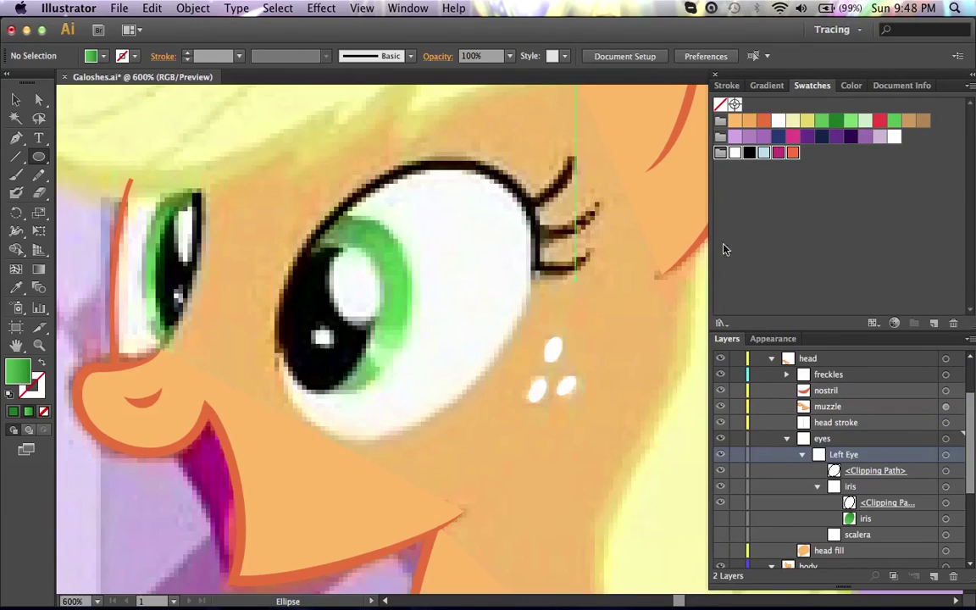
Draw a black ellipse without stroke over the left eye's pupil, tilt it clockwise and move it onto the reference pupil.
click(751, 155)
drag(301, 250, 378, 376)
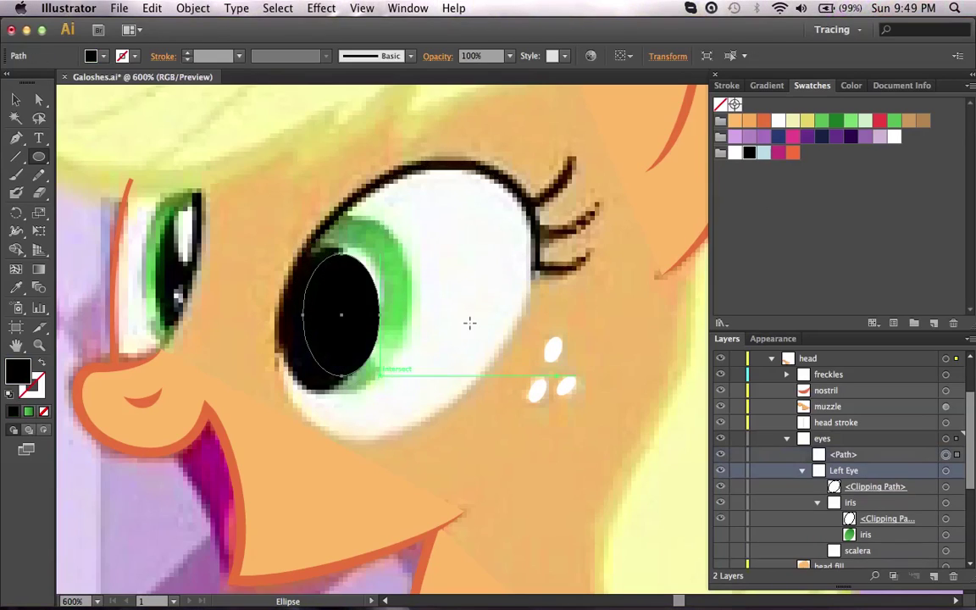
key(a)
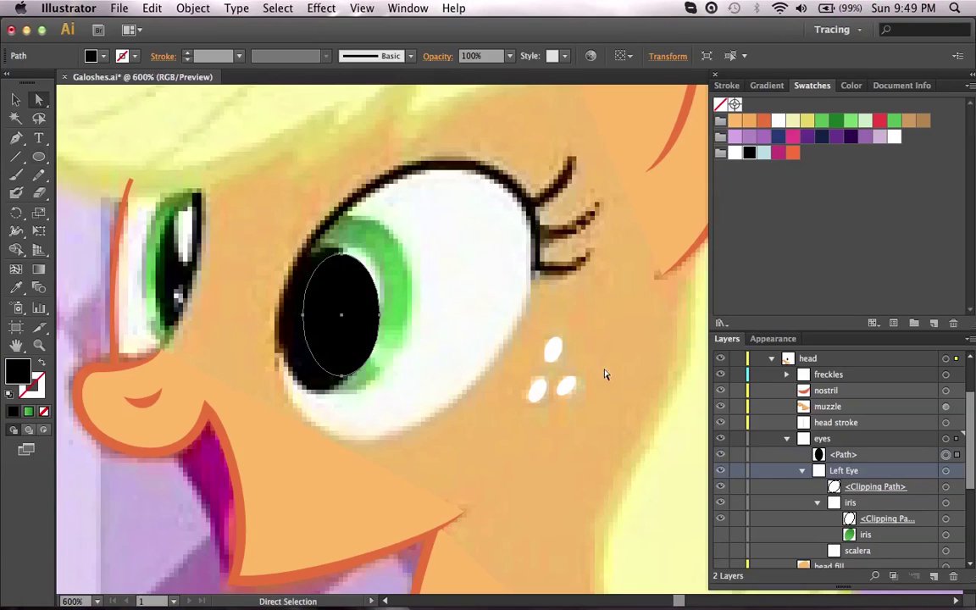
click(402, 276)
click(356, 258)
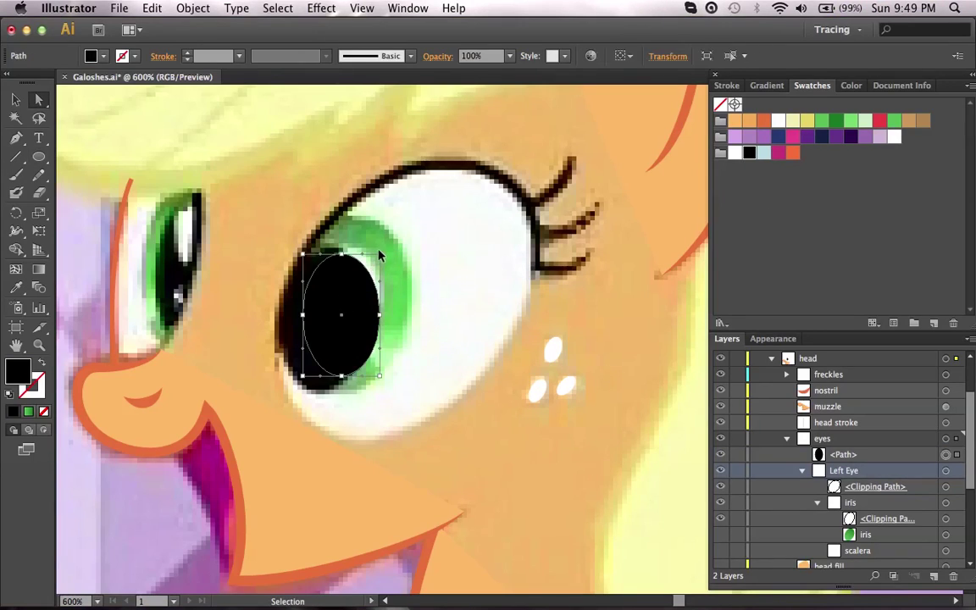
drag(387, 254, 402, 274)
drag(351, 312, 343, 331)
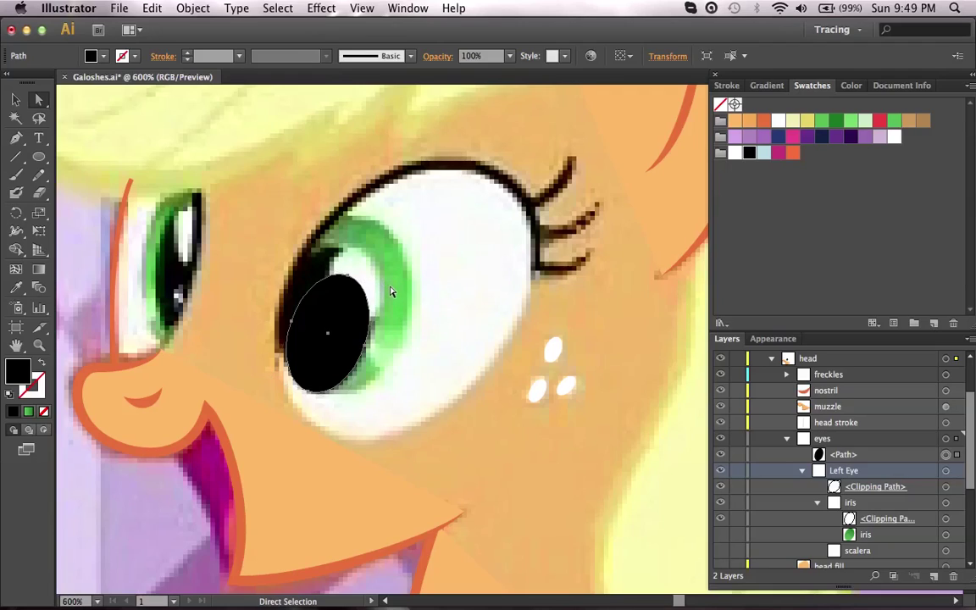
Remove the pupil ellipse's fill and rotate and stretch its outline to match the reference pupil's edges.
key(slash)
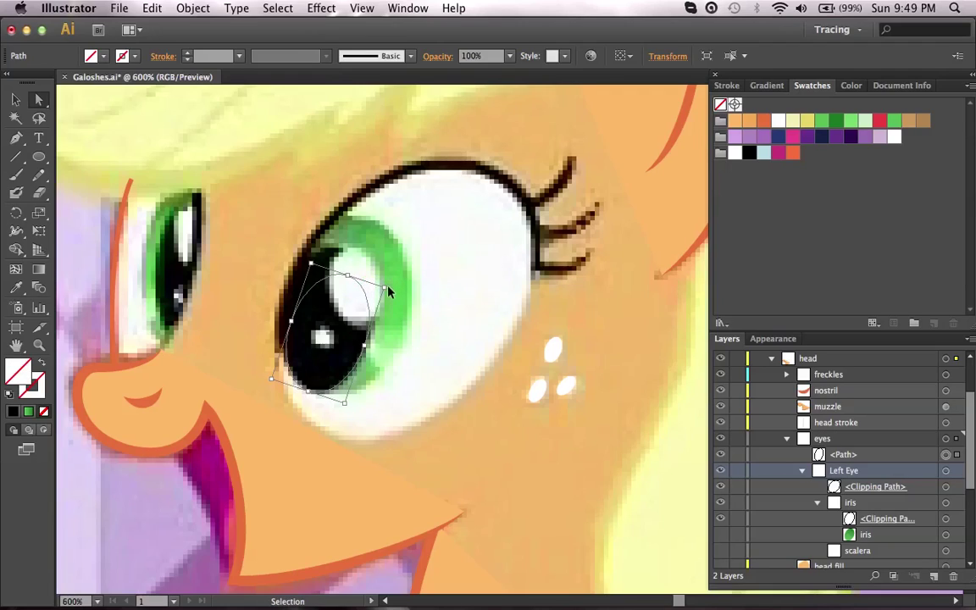
drag(388, 283, 383, 278)
drag(384, 282, 340, 253)
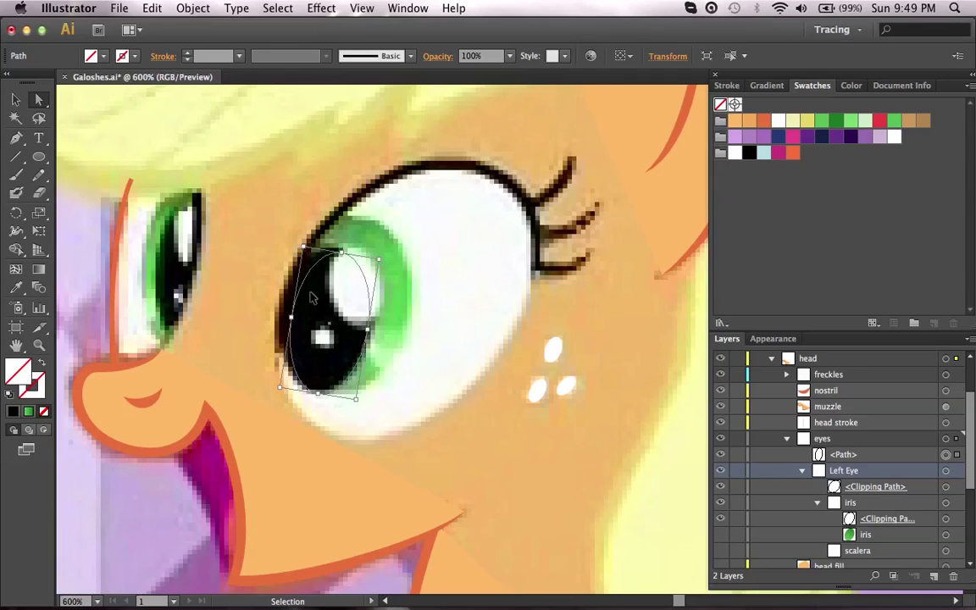
drag(291, 312, 281, 318)
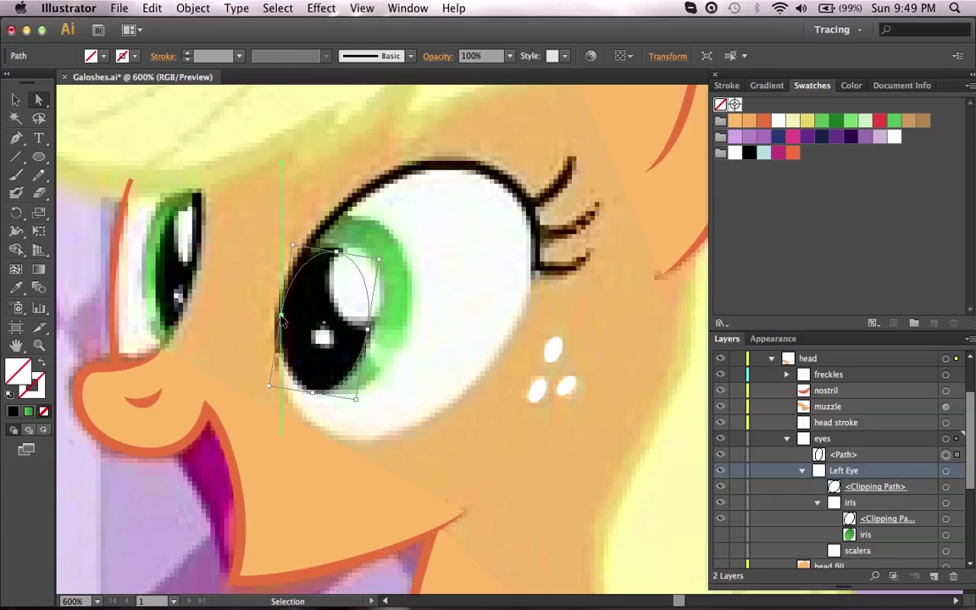
drag(337, 252, 339, 251)
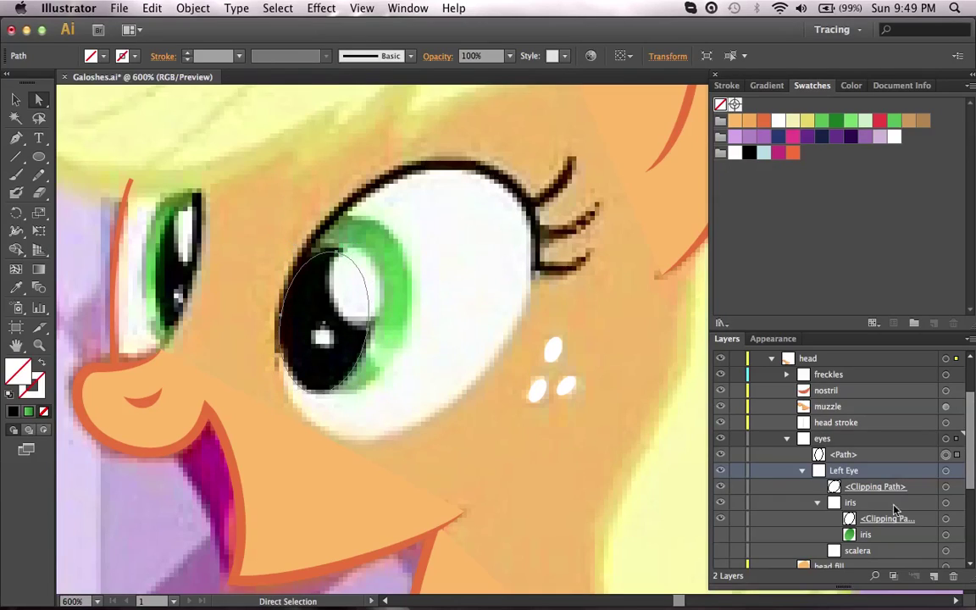
Move the pupil path into the Left Eye group above the iris group and fill it with black.
drag(865, 458, 841, 500)
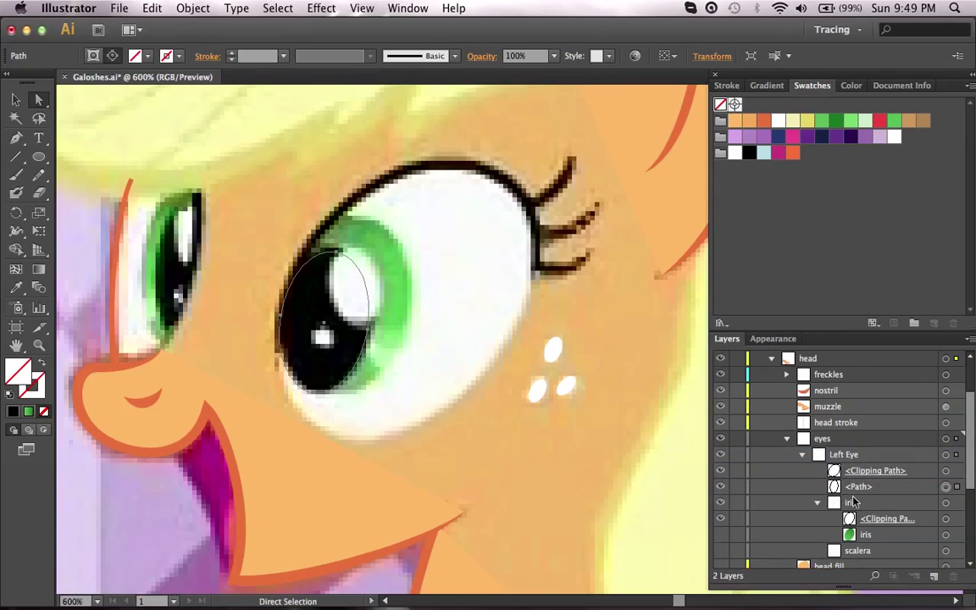
click(97, 365)
click(13, 412)
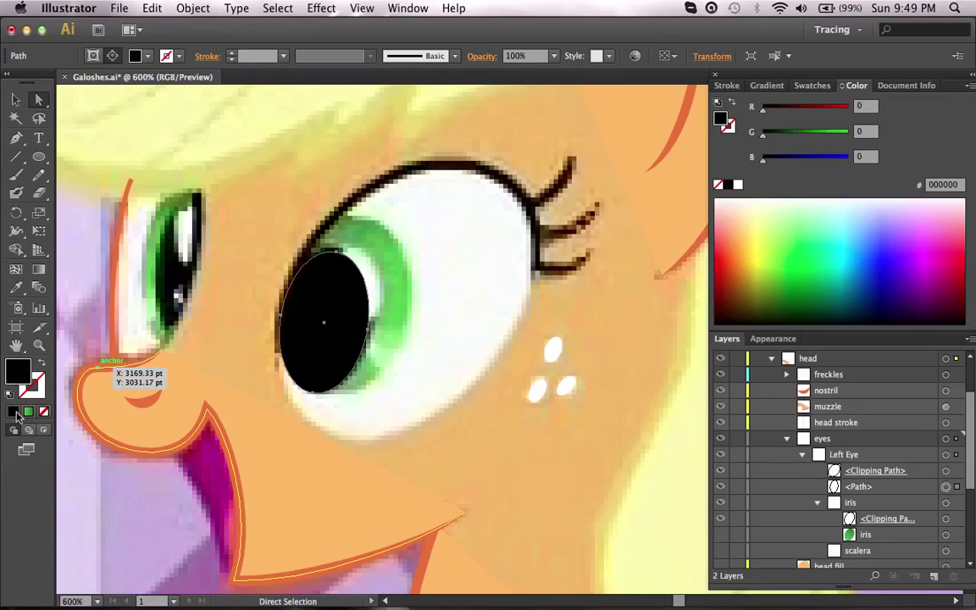
click(438, 398)
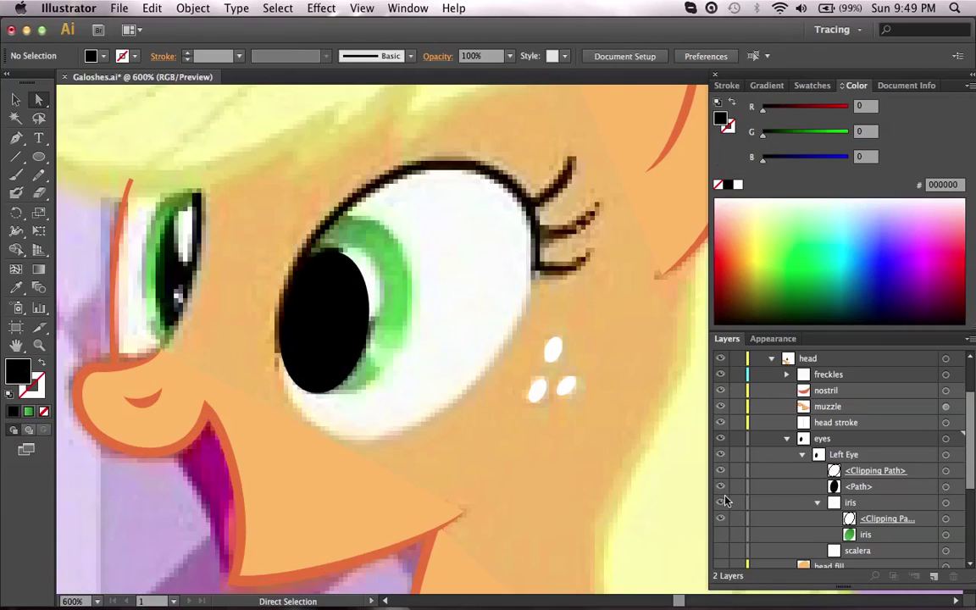
Rename the black path as pupil and hide it.
double_click(889, 489)
text(pup)
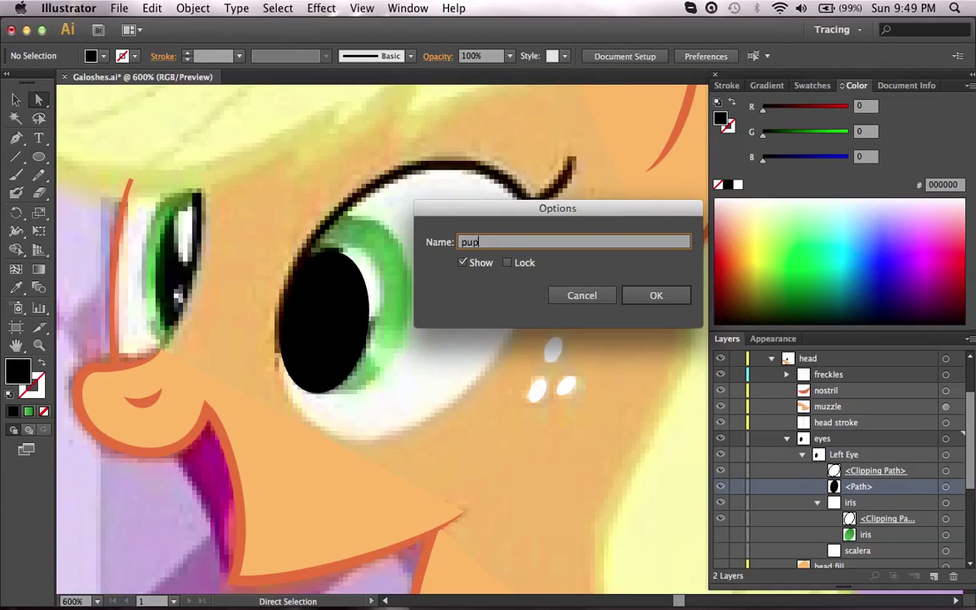
text(il)
key(Return)
click(721, 489)
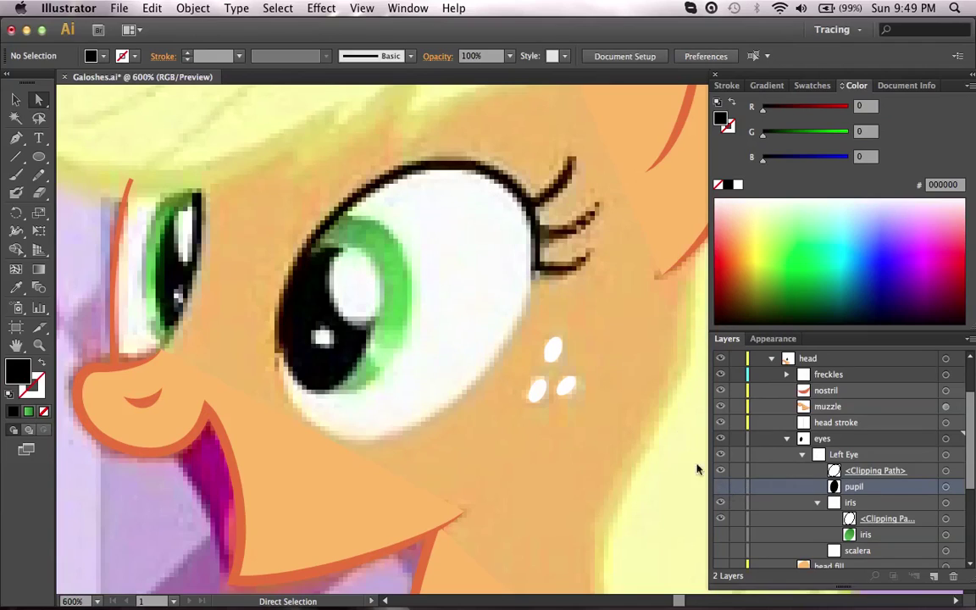
Draw a white ellipse over the left eye's large highlight, tilt it counterclockwise and align it with the reference.
click(813, 85)
click(845, 456)
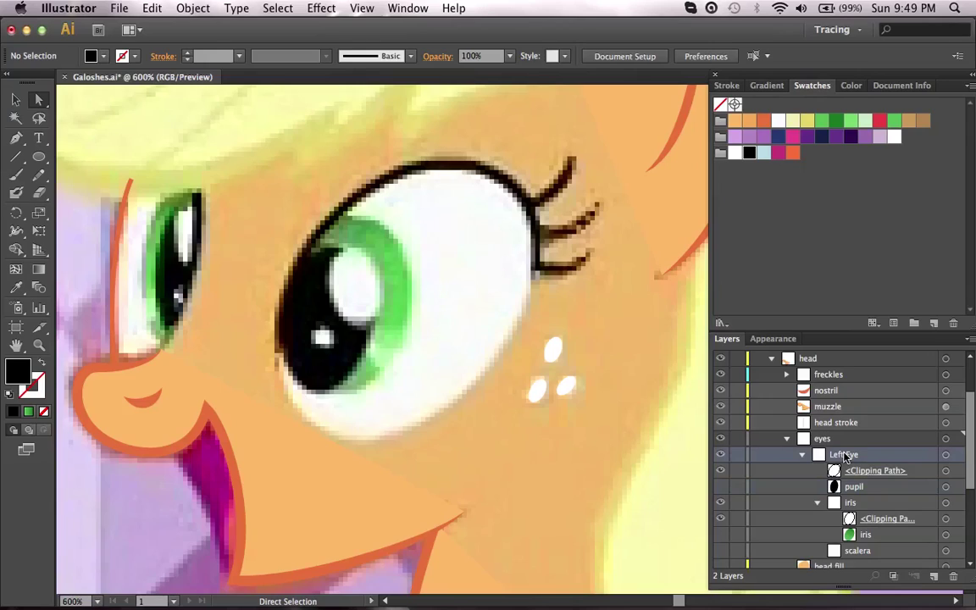
key(l)
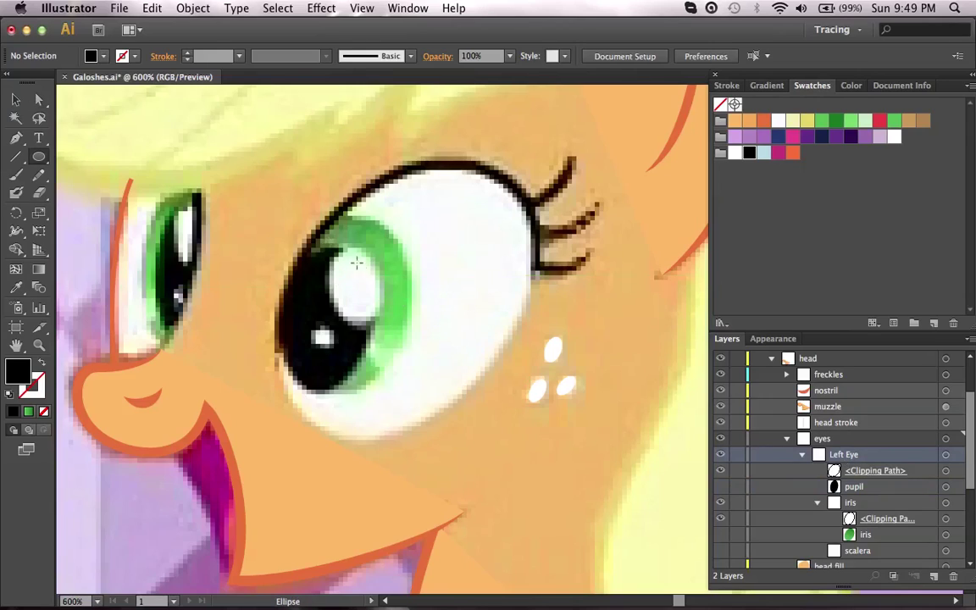
click(735, 153)
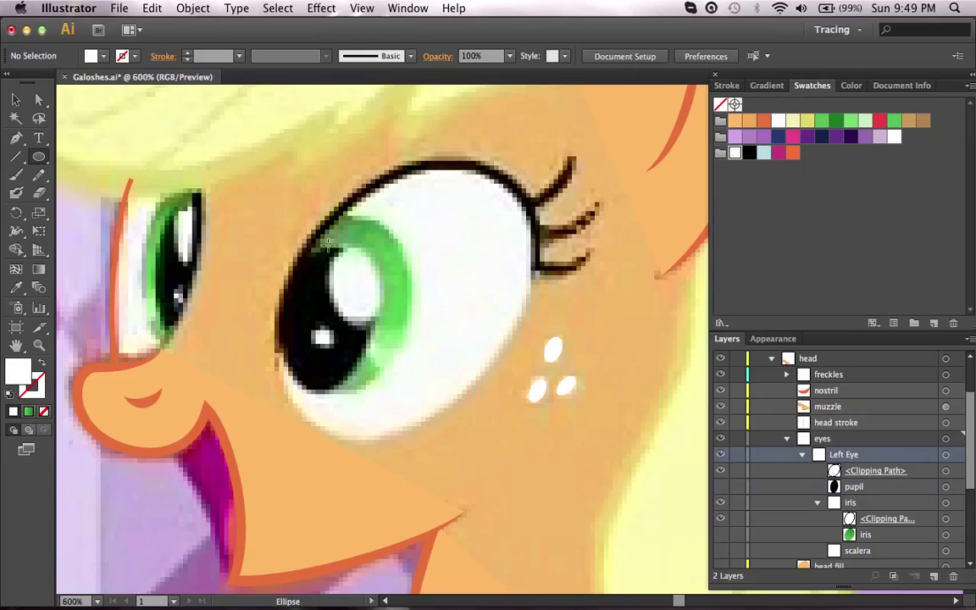
drag(340, 247, 388, 324)
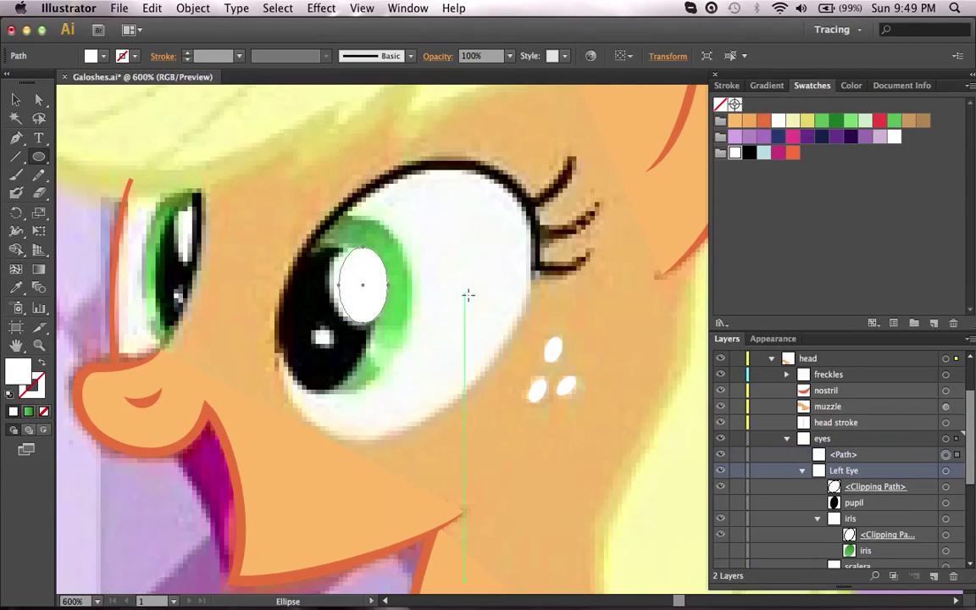
key(a)
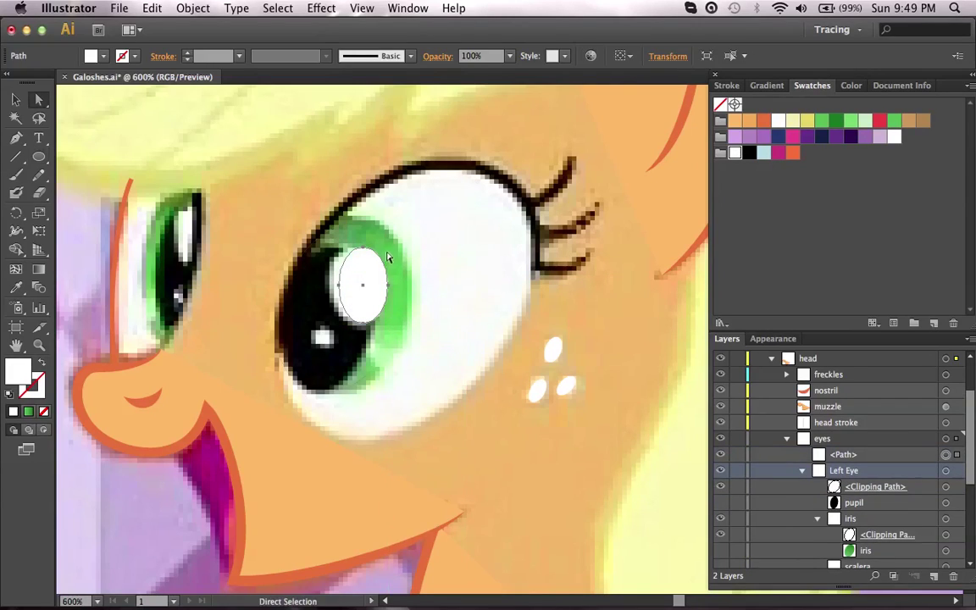
drag(392, 249, 363, 274)
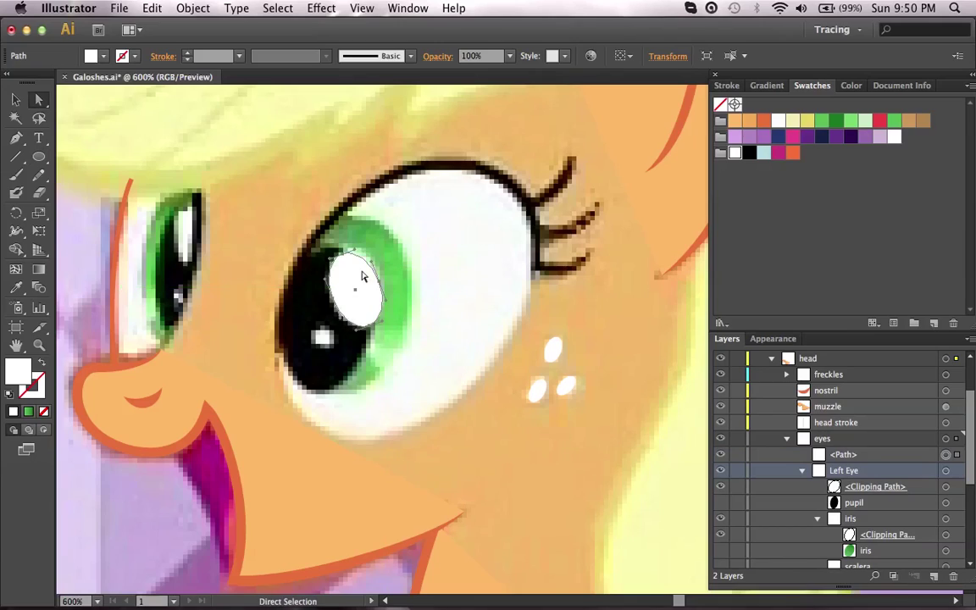
key(Return)
key(Escape)
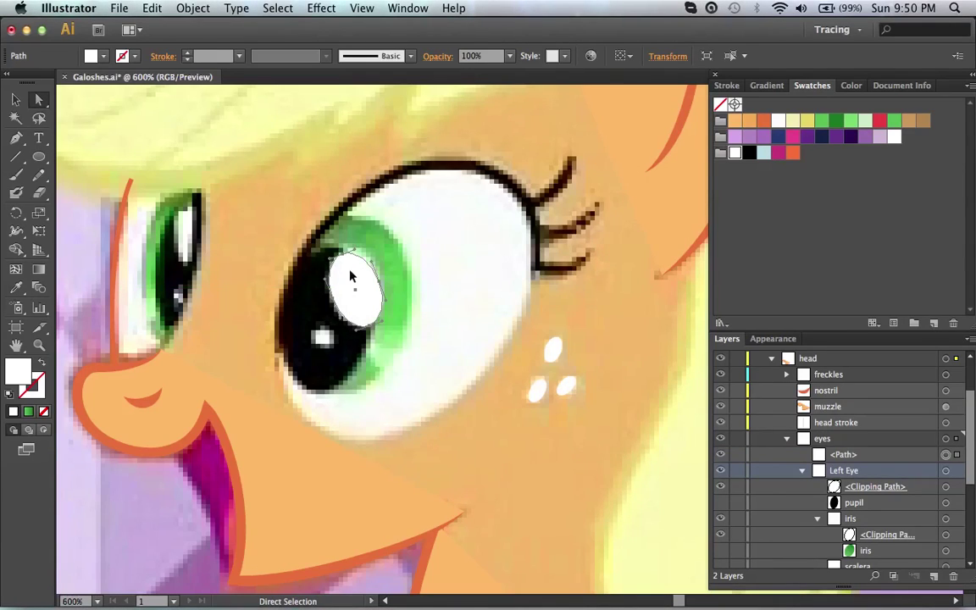
Draw a small white ellipse over the left eye's lower highlight, then tilt and position it to match the reference.
key(super+shift+a)
key(l)
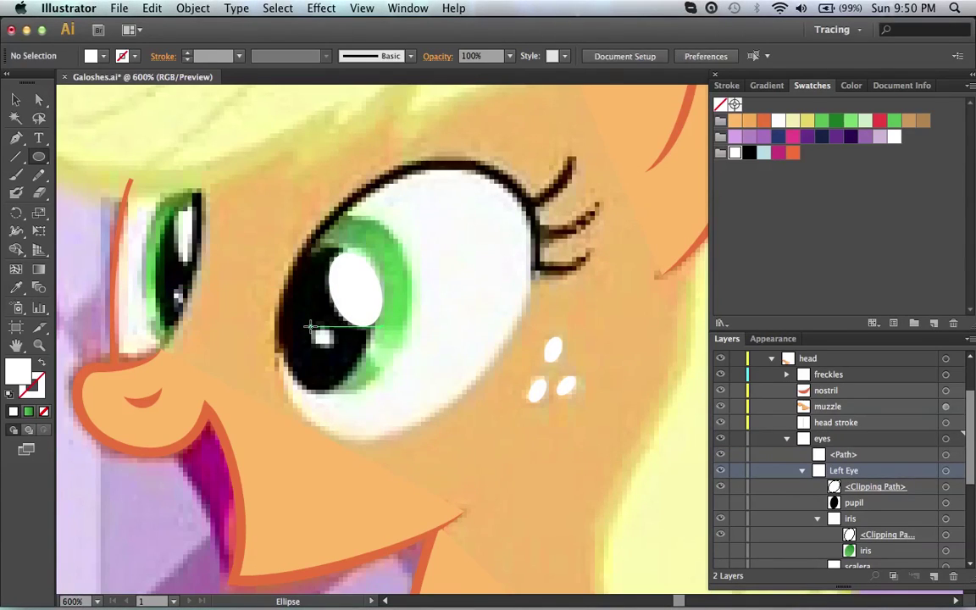
mouse_move(312, 326)
mouse_down()
mouse_move(343, 347)
mouse_move(329, 339)
mouse_move(326, 347)
mouse_up()
key(a)
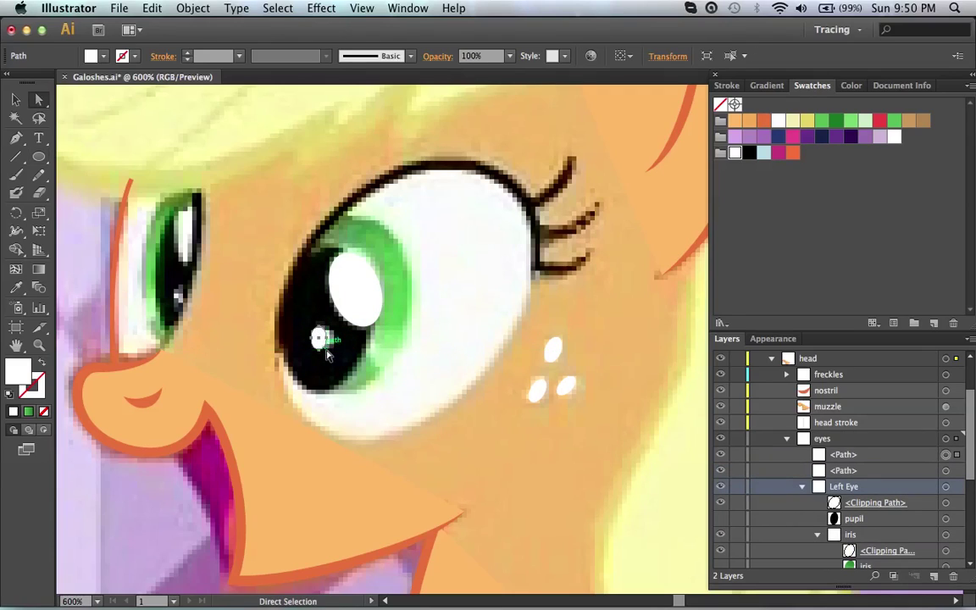
mouse_move(334, 325)
mouse_down()
mouse_move(321, 318)
mouse_move(320, 336)
mouse_up()
click(439, 386)
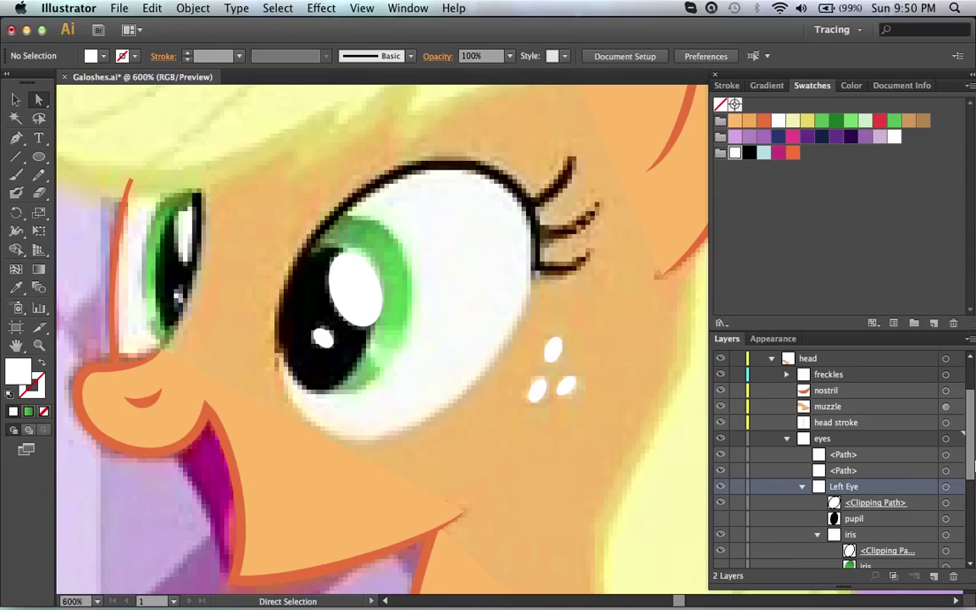
Rename the two white highlight paths as large reflection and small reflection.
double_click(875, 473)
text(large reflection)
key(Return)
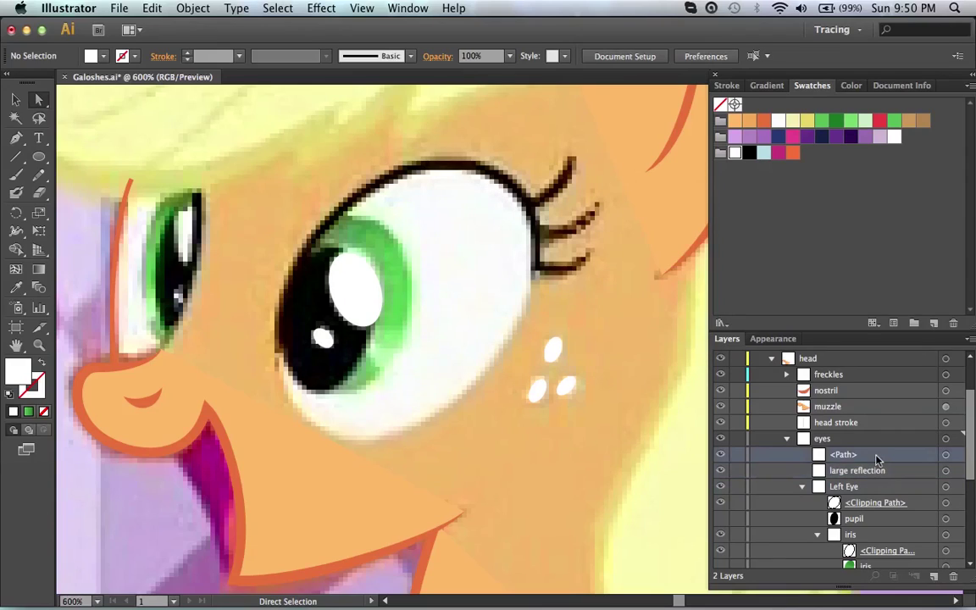
double_click(875, 455)
text(s)
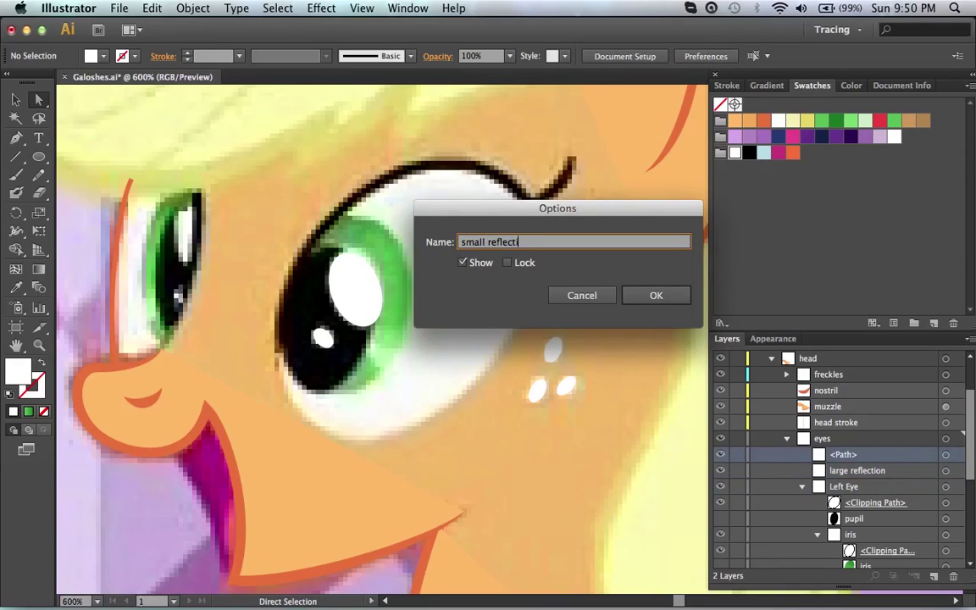
text(mall reflection)
key(Return)
Select the small reflection and fine-tune its rotation over the reference highlight.
scroll(568, 362, up, 2)
click(324, 383)
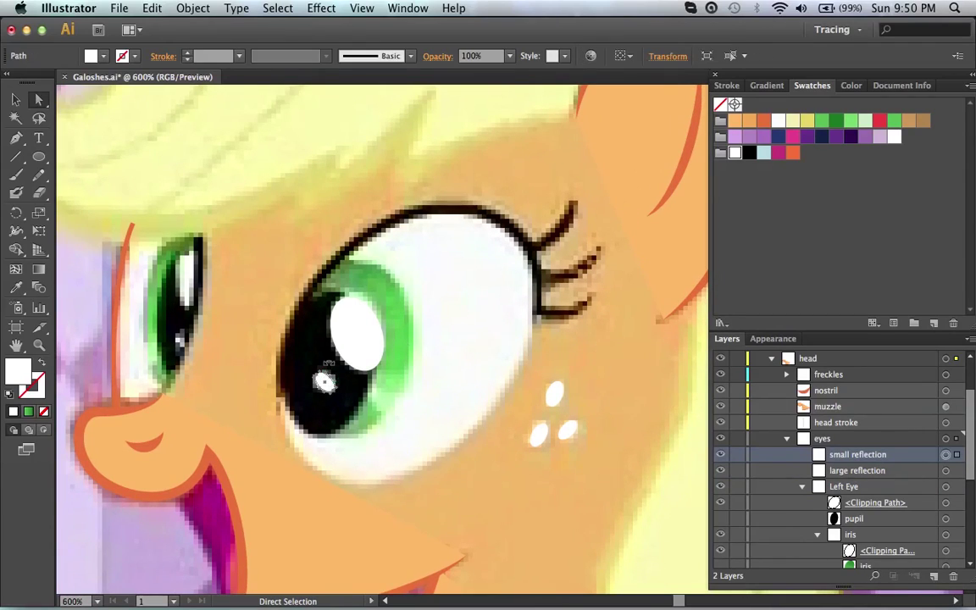
drag(324, 365, 327, 366)
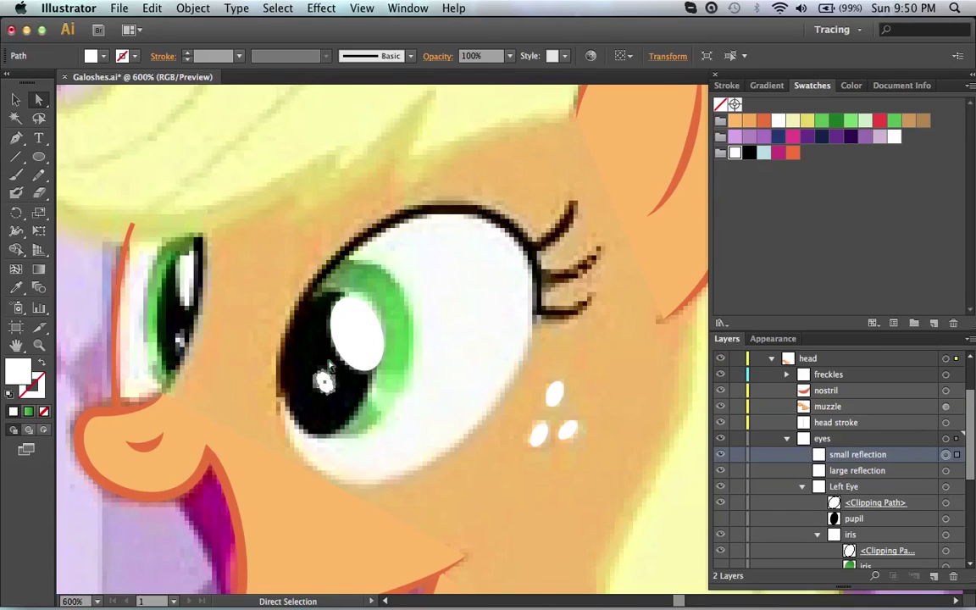
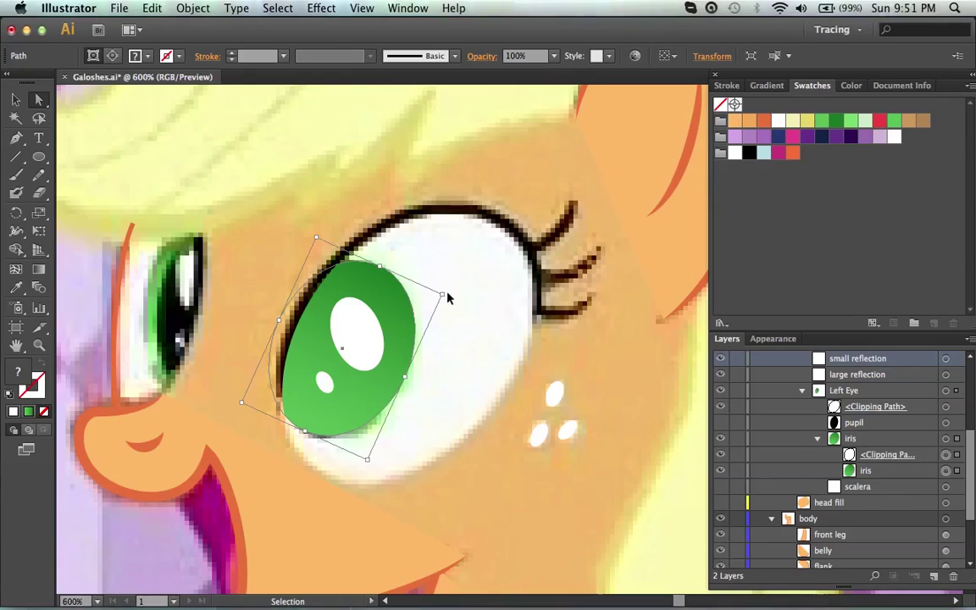
Rotate the iris path and its clipping path slightly counterclockwise to fit the reference iris, and deselect them.
drag(447, 290, 445, 279)
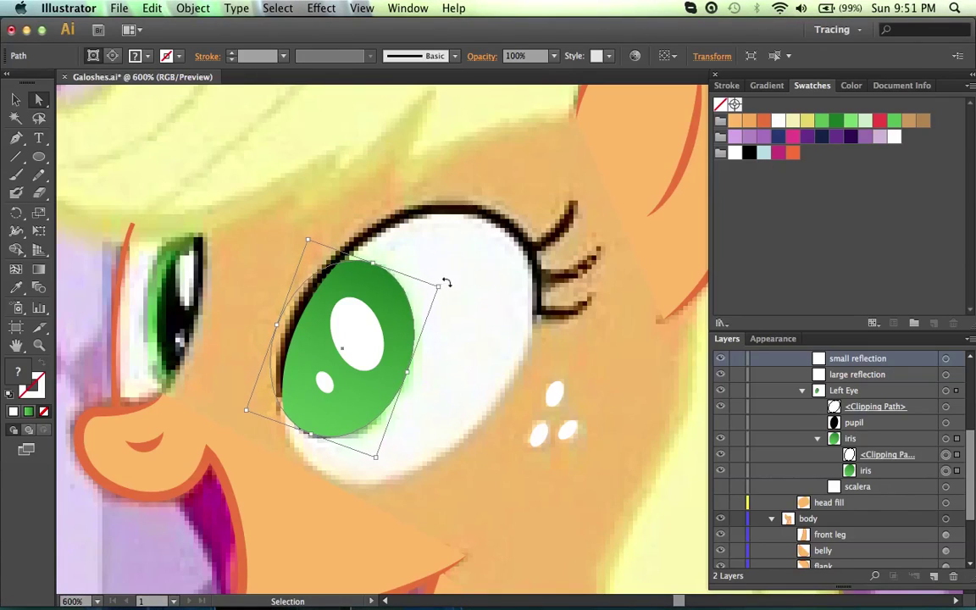
key(a)
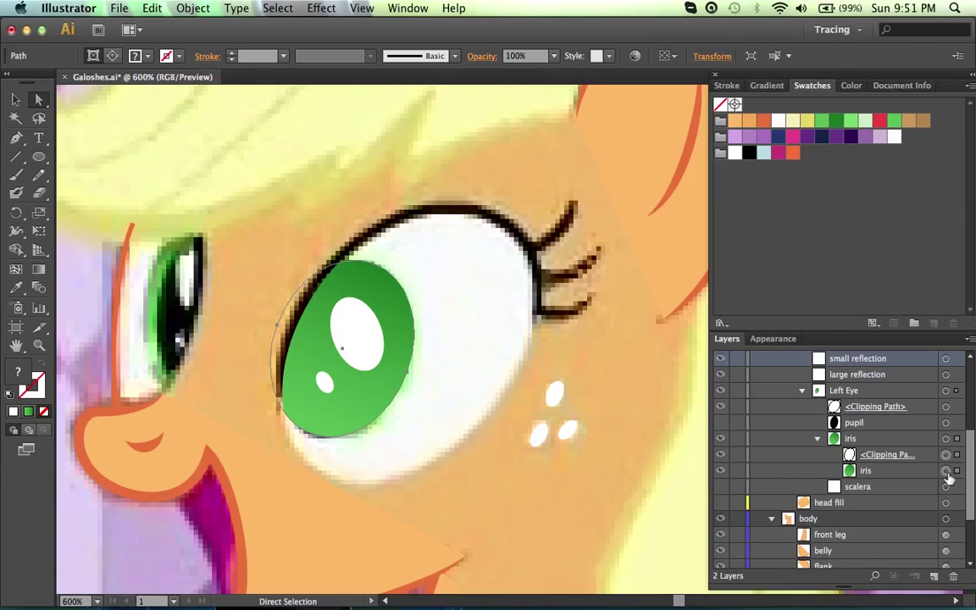
click(678, 400)
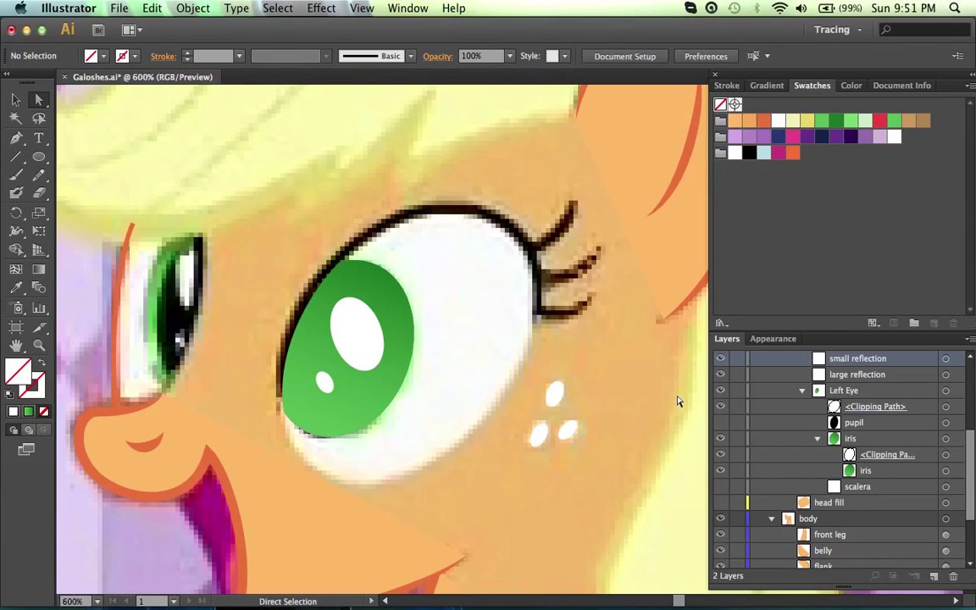
Highlight the iris group inside Left Eye and hide its gradient-filled iris path to expose the reference.
click(946, 470)
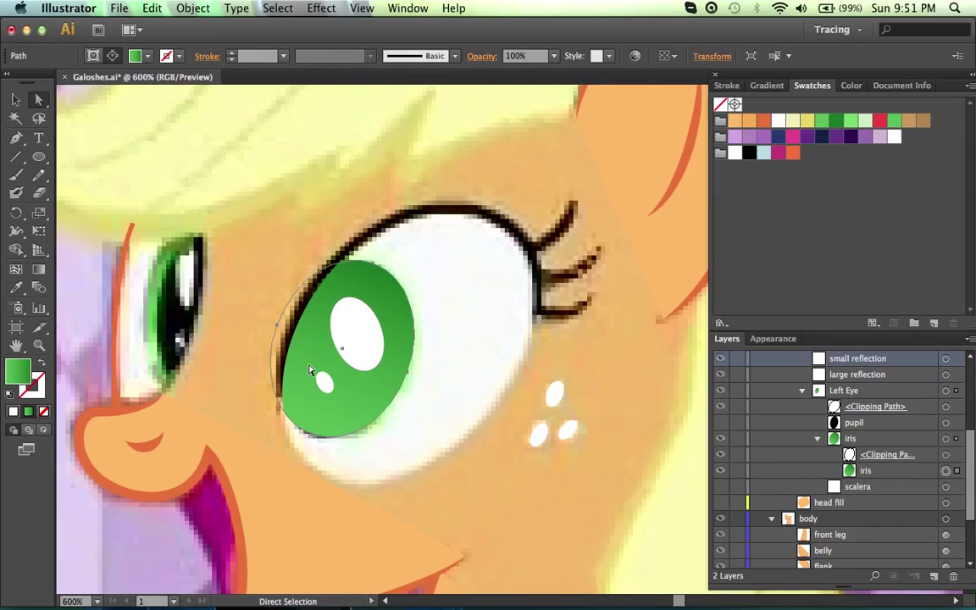
scroll(297, 356, left, 5)
scroll(296, 356, up, 2)
key(super+equal)
scroll(310, 367, right, 3)
scroll(311, 367, down, 2)
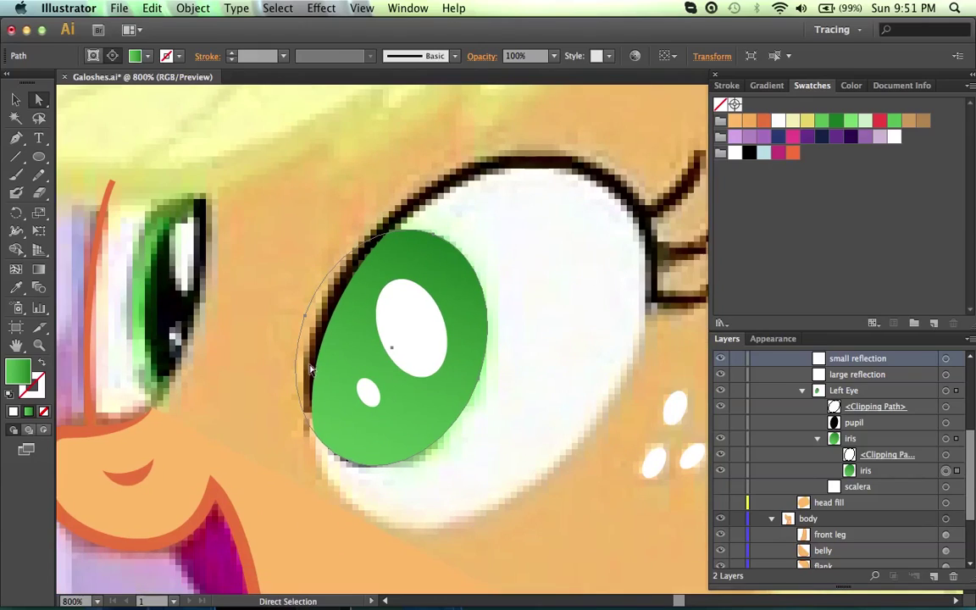
click(915, 441)
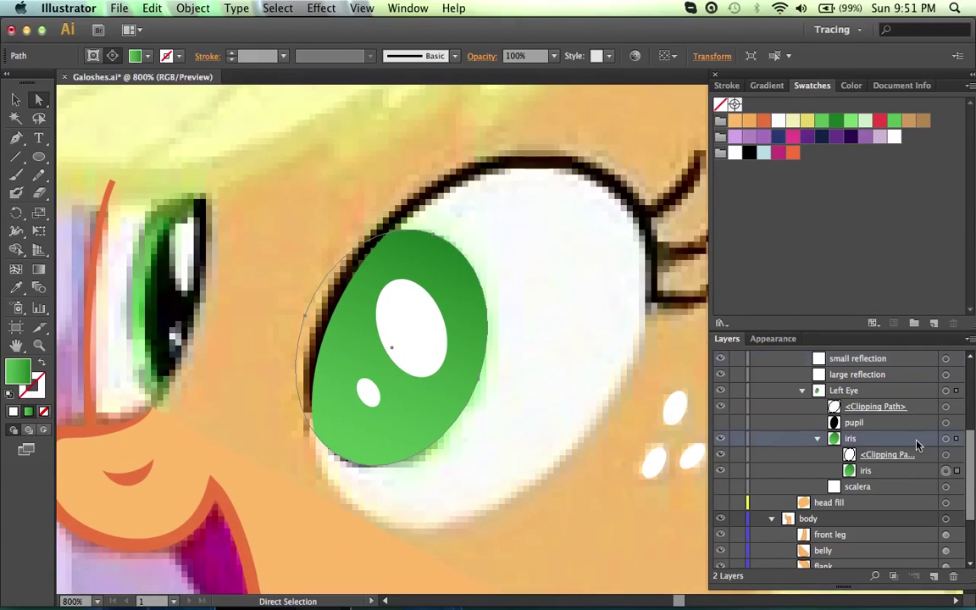
click(721, 470)
scroll(511, 456, right, 2)
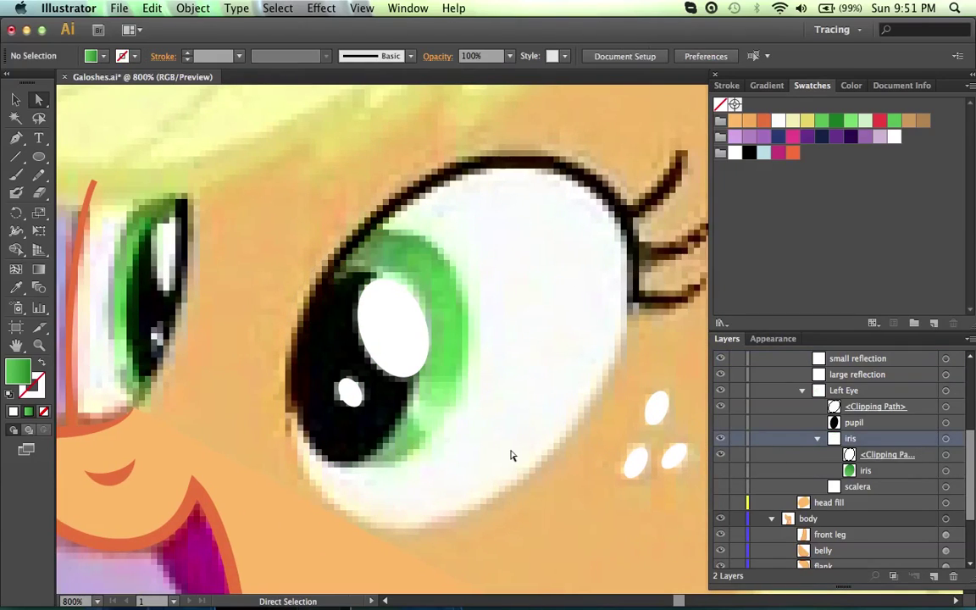
Draw a pale green wedge about 23 pt wide and 14 pt high with the Pen tool, fanning from the pupil across the lower iris.
key(p)
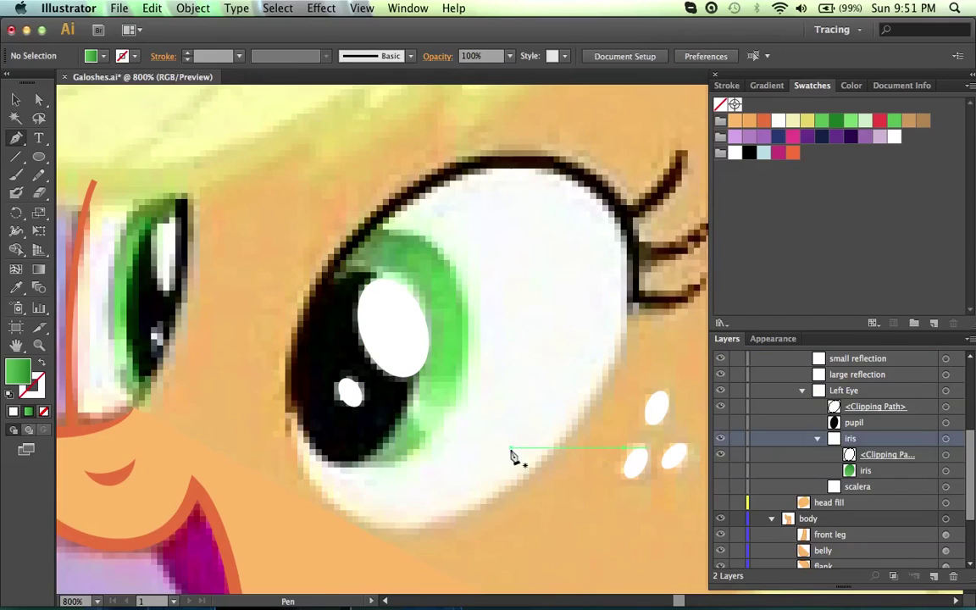
click(864, 123)
scroll(288, 405, right, 2)
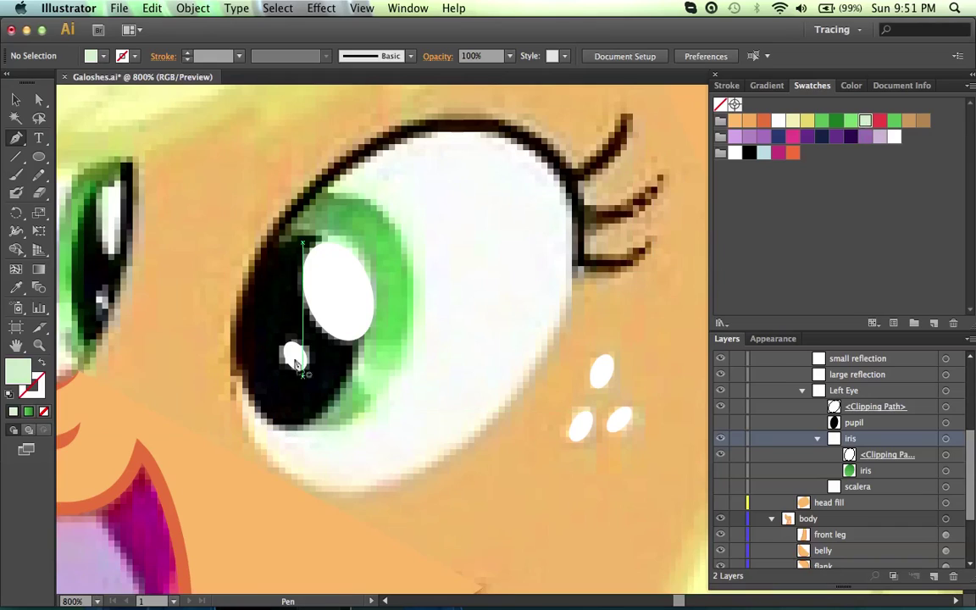
drag(288, 336, 268, 322)
drag(406, 417, 438, 439)
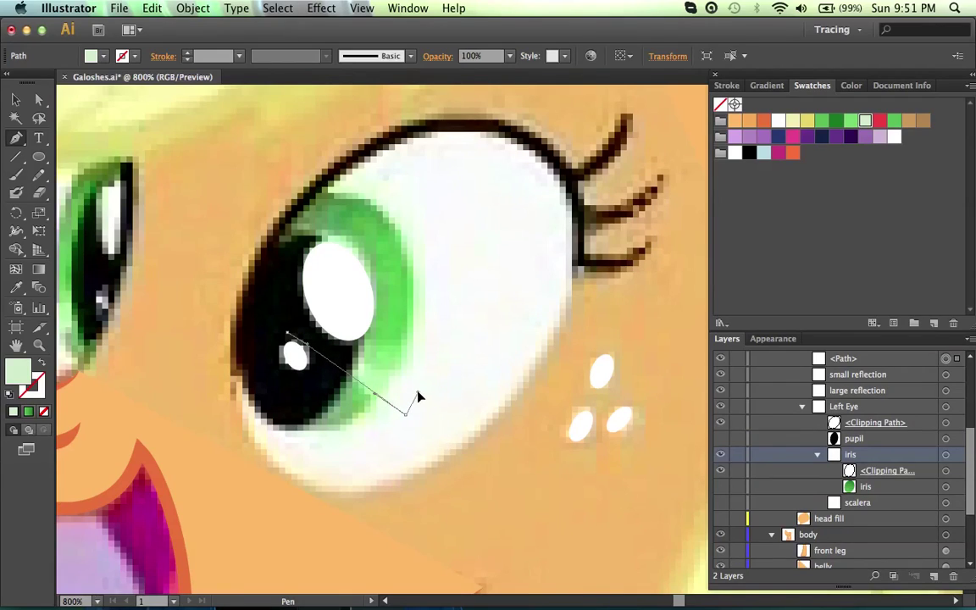
drag(418, 397, 391, 357)
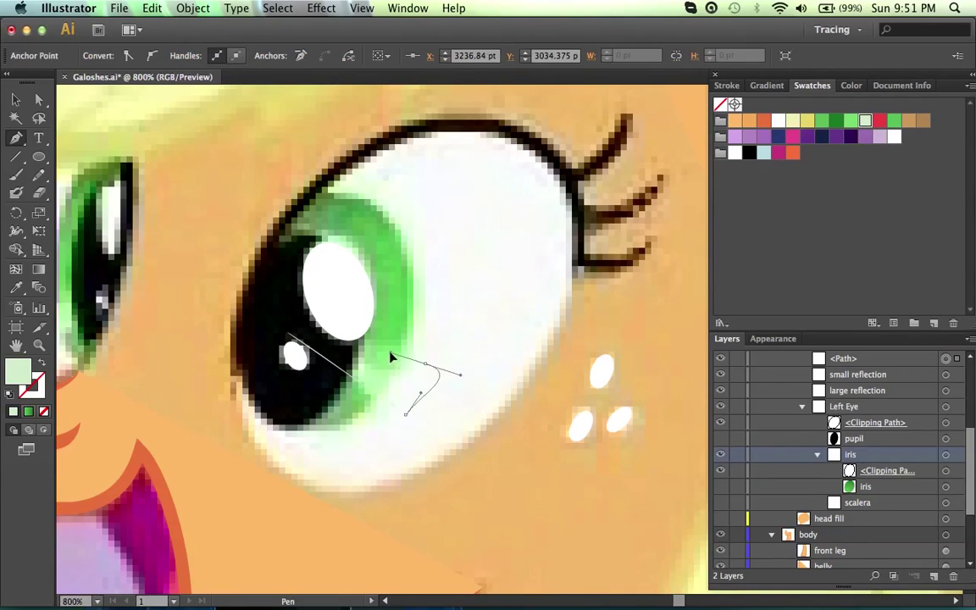
click(289, 339)
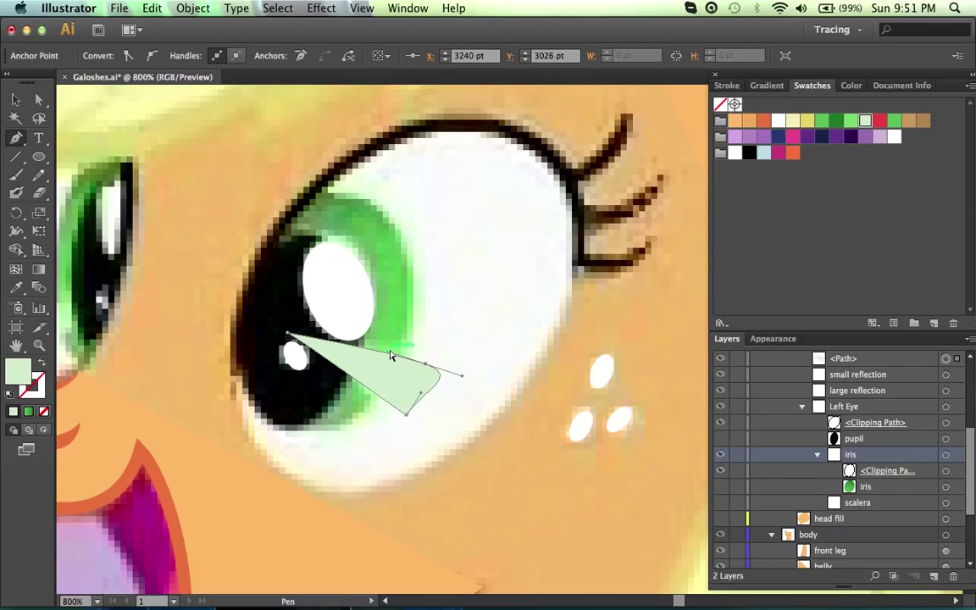
drag(390, 352, 381, 352)
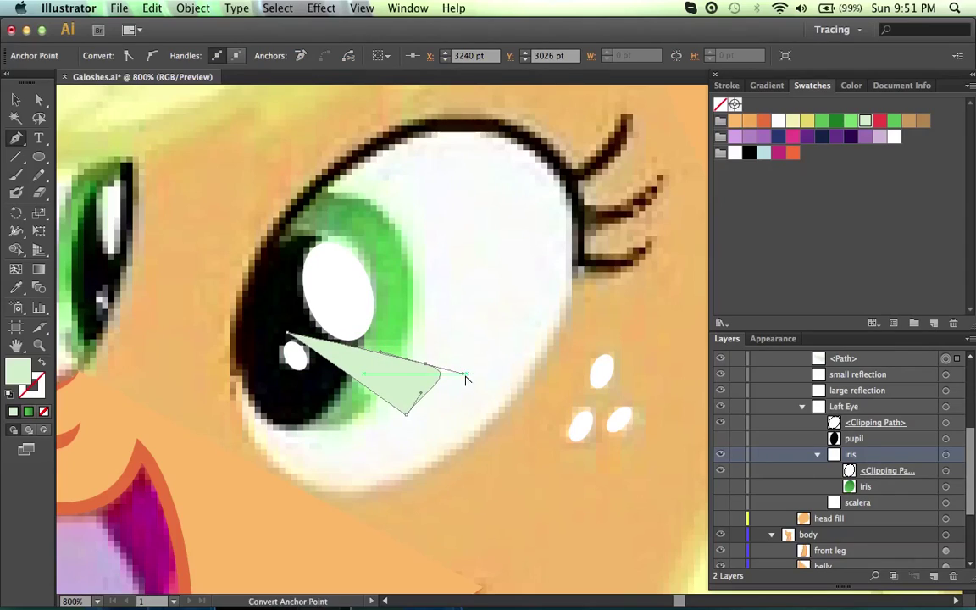
drag(465, 378, 427, 375)
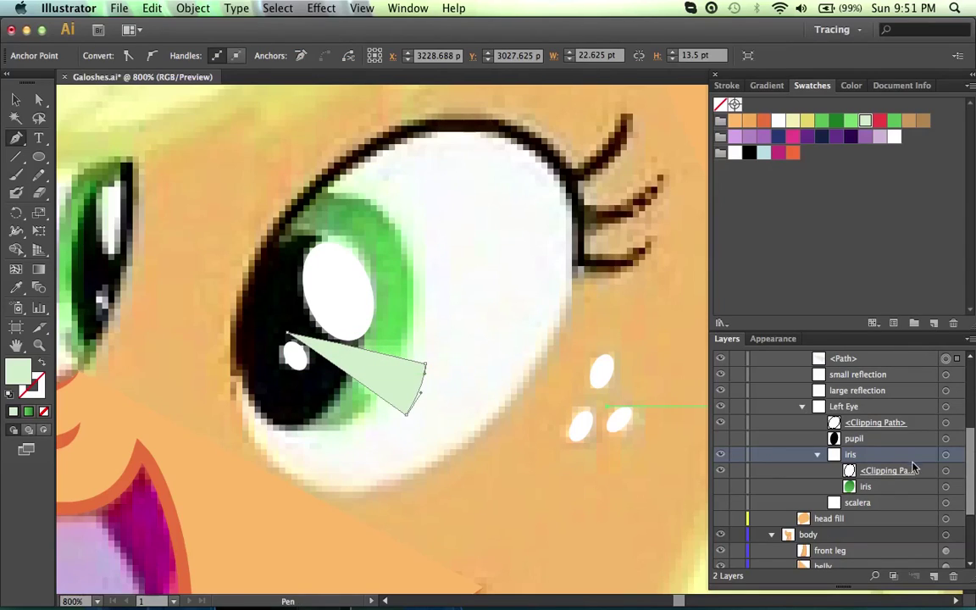
Move the pale green wedge into the iris clipping group above the iris path and rename it light accent.
scroll(905, 472, up, 1)
drag(876, 378, 882, 502)
double_click(878, 487)
text(light accent)
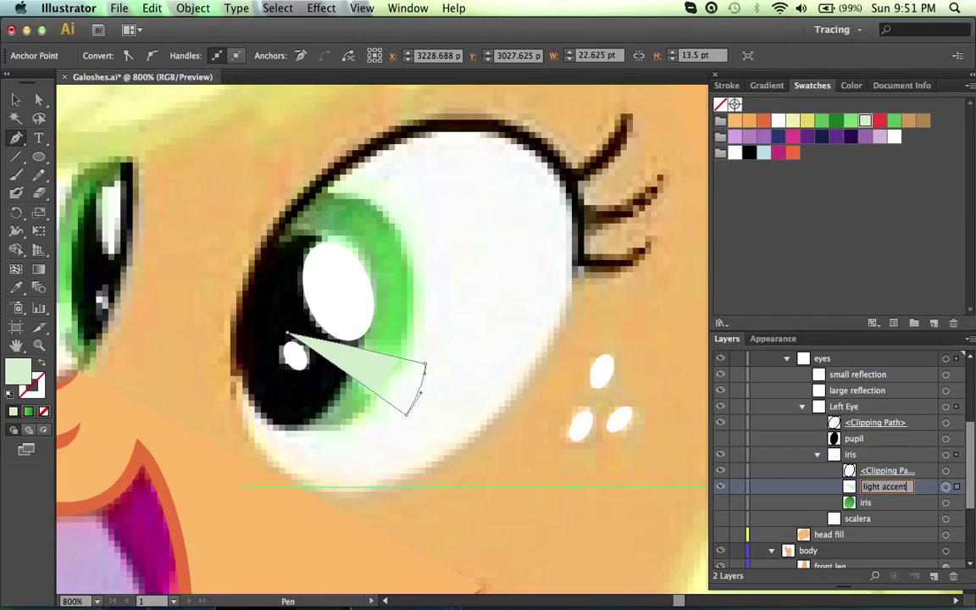
key(Return)
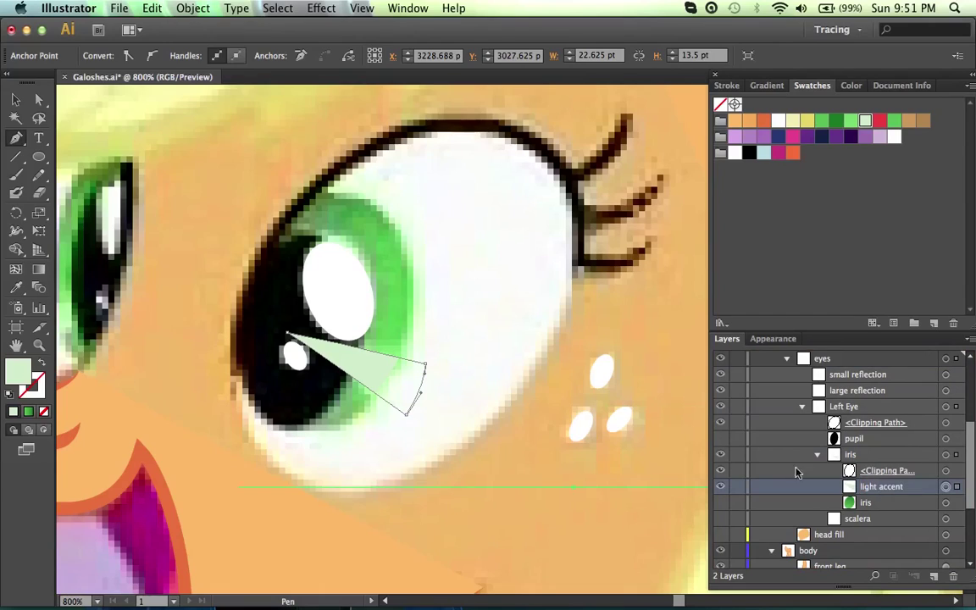
Hide the light accent and draw a brighter light-green wedge about 30 pt long from the pupil past the iris edge, just above it.
click(724, 488)
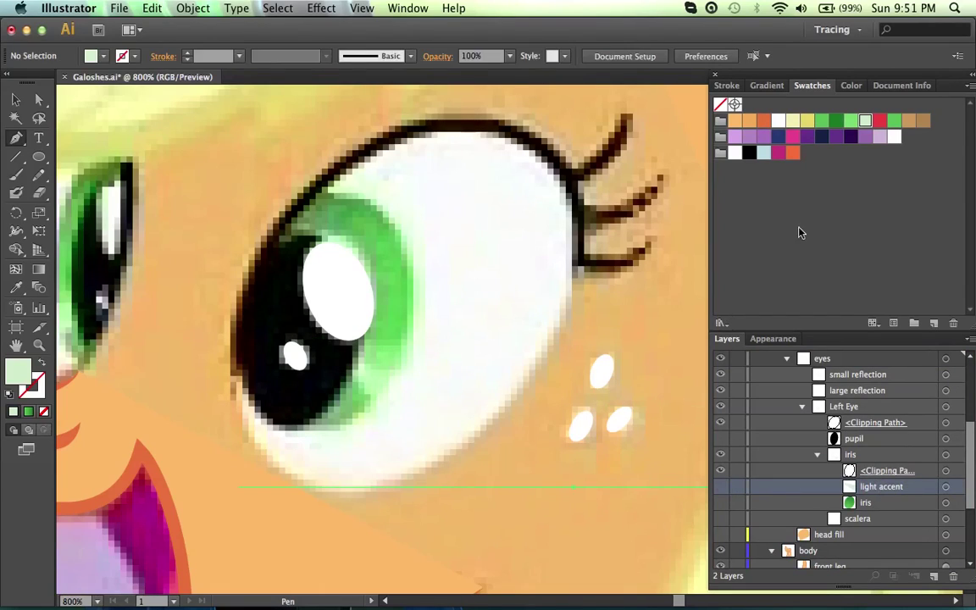
click(850, 120)
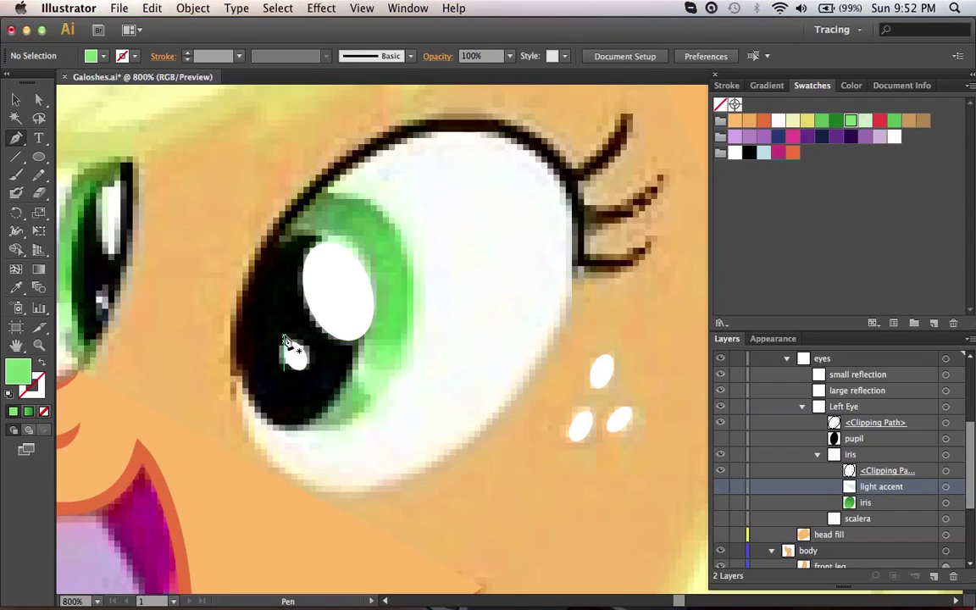
drag(283, 341, 316, 341)
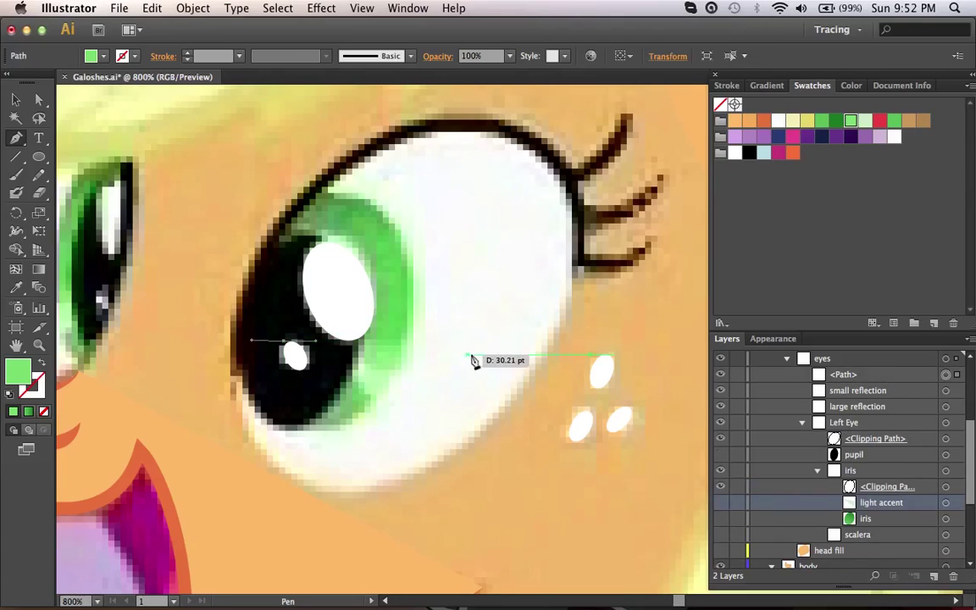
drag(469, 344, 452, 390)
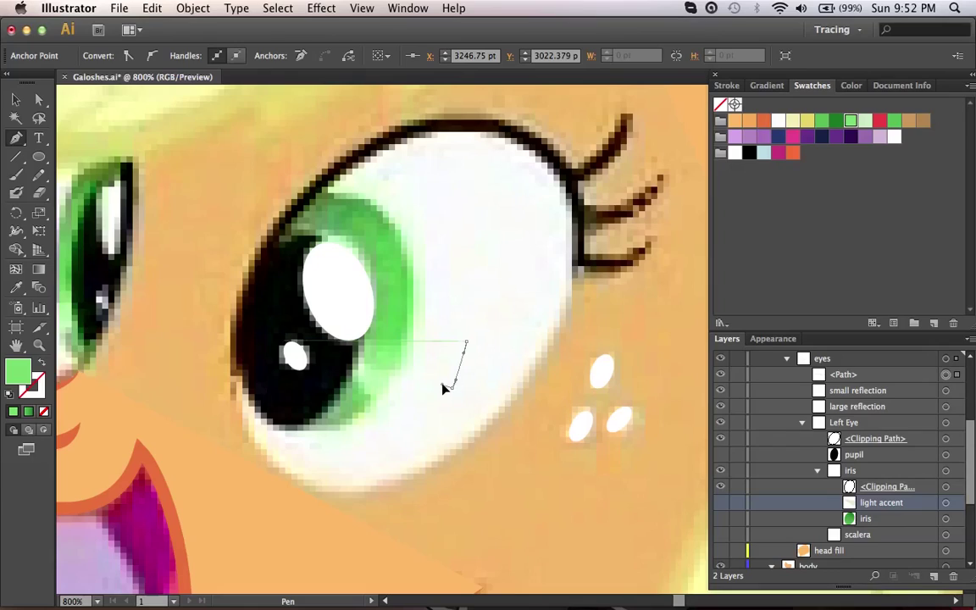
click(285, 343)
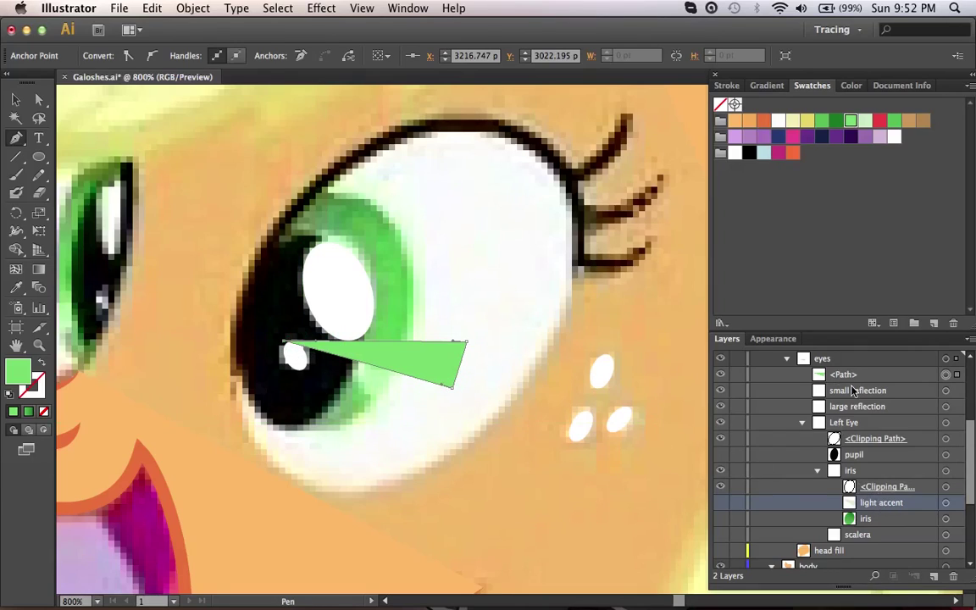
Move the new green wedge into the iris clipping group above light accent and rename it dark accent.
drag(844, 374, 870, 486)
double_click(870, 487)
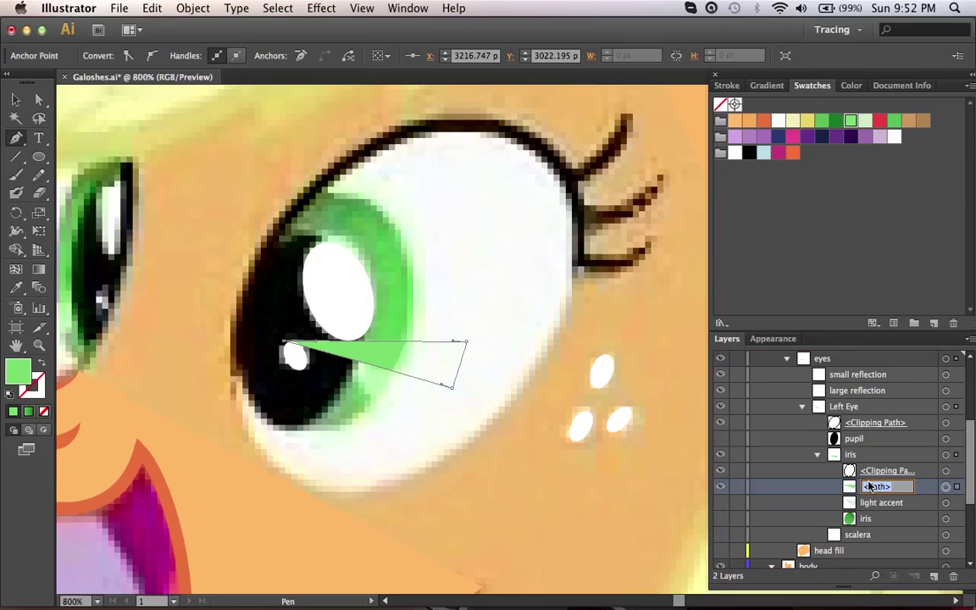
text(dark accent)
key(Return)
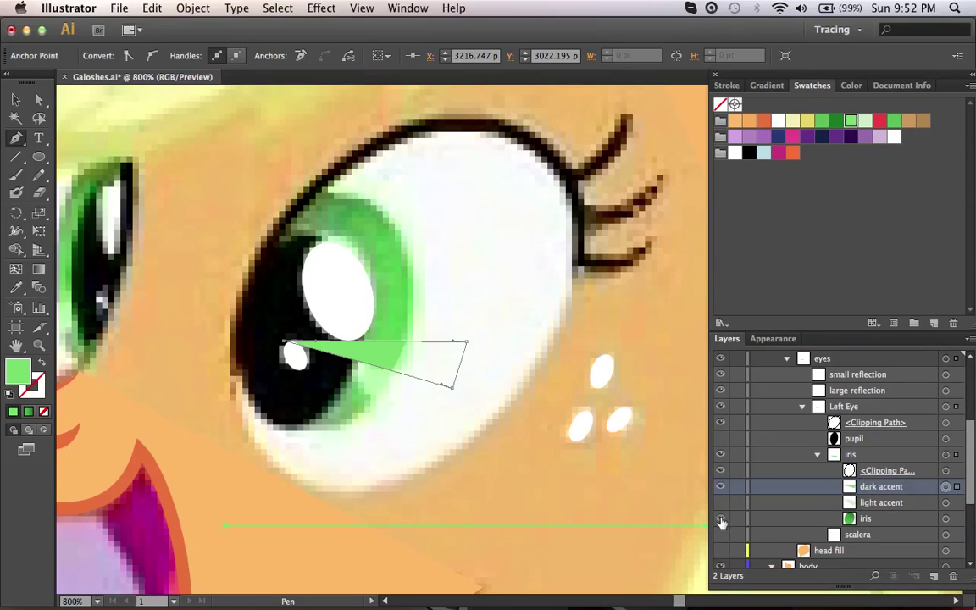
Show the iris, light accent, pupil and scalera paths again and deselect the artwork.
click(721, 519)
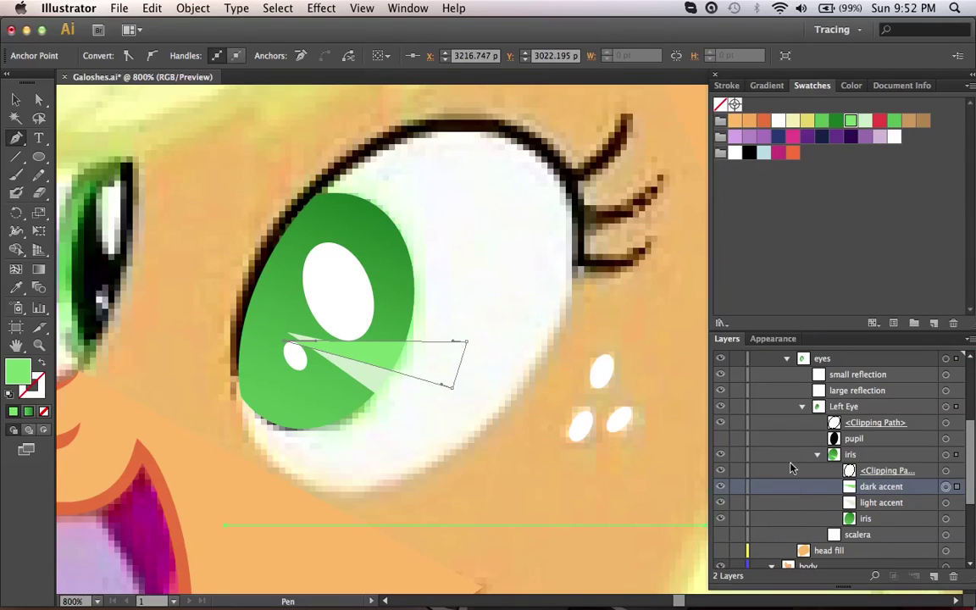
click(720, 438)
ctrl+click(522, 364)
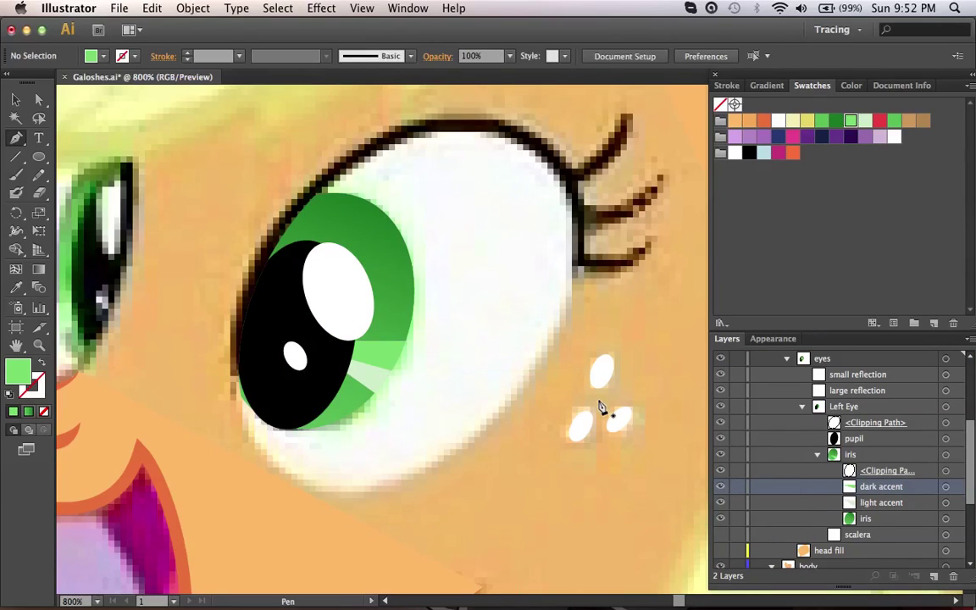
click(721, 535)
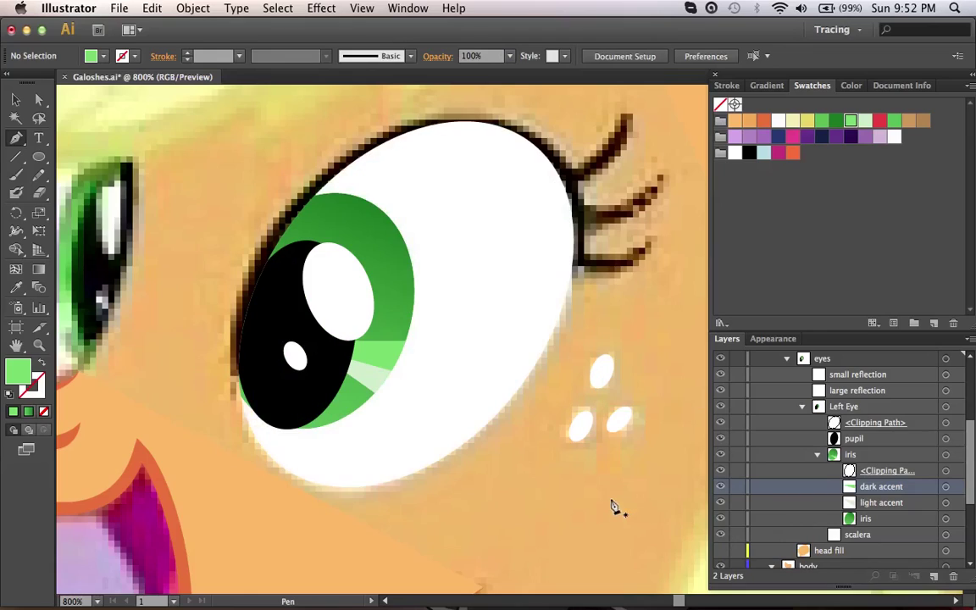
Hide the Layer 1 reference image and show the head fill behind the eye.
scroll(828, 507, down, 3)
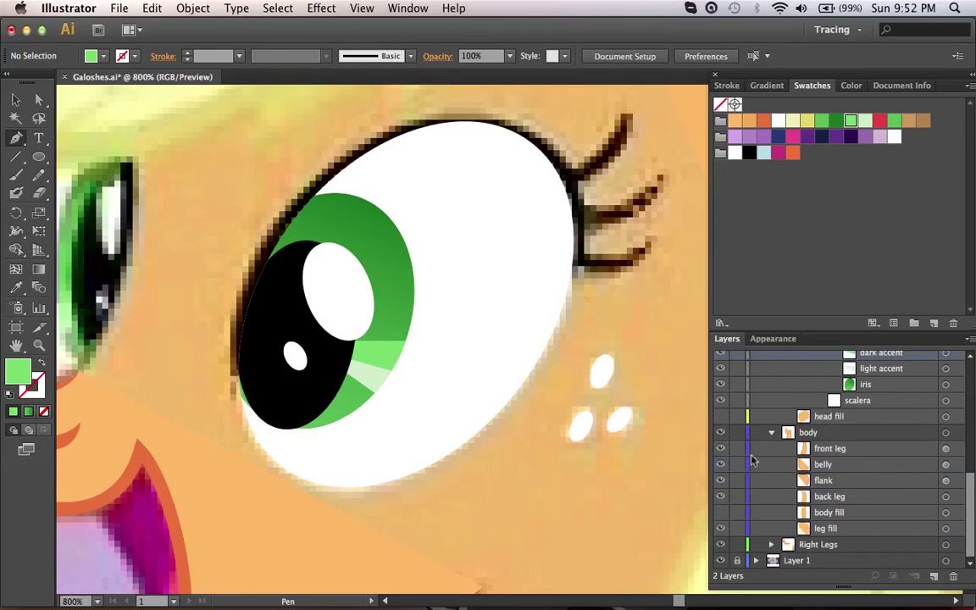
click(721, 562)
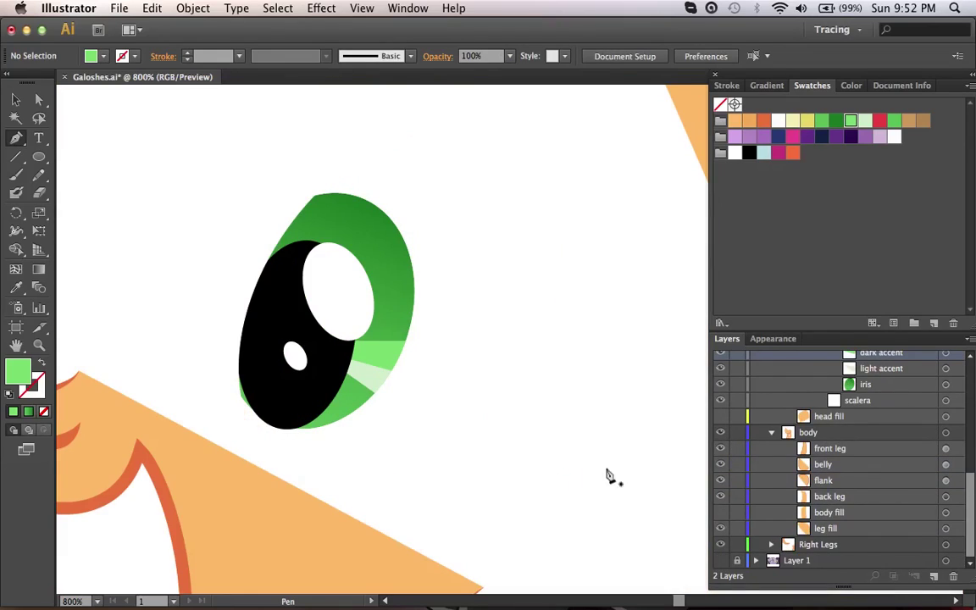
scroll(741, 475, up, 1)
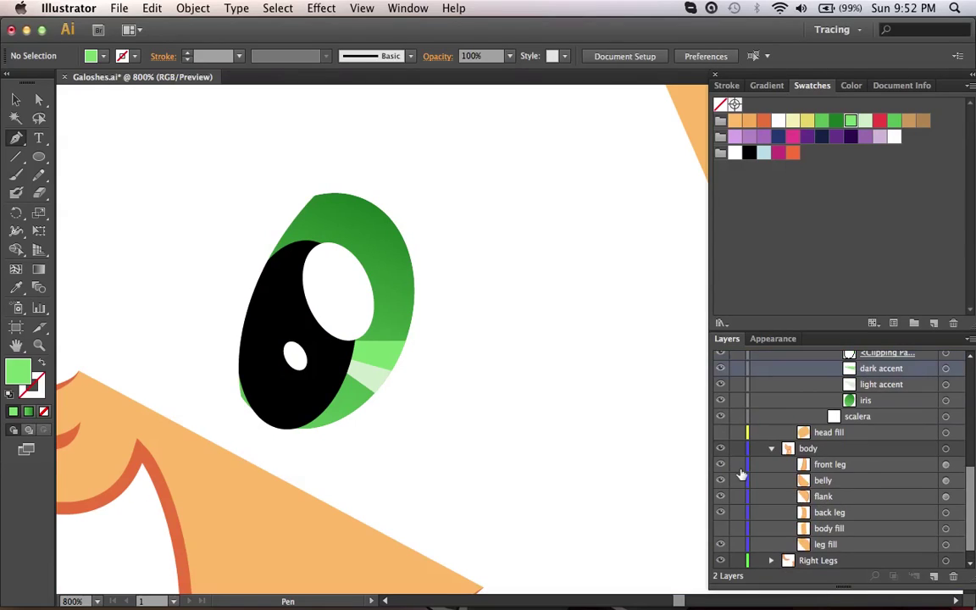
click(721, 432)
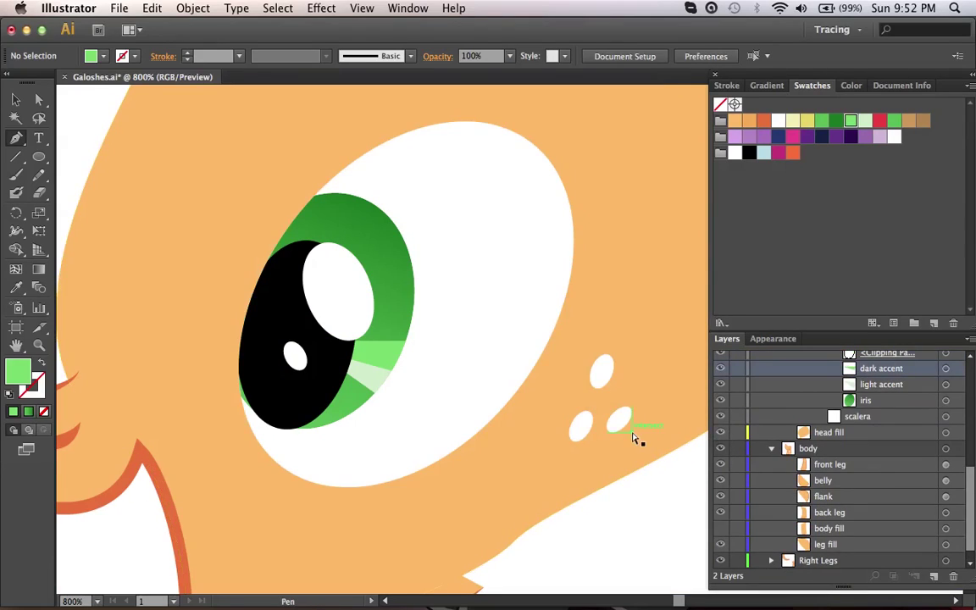
Examine the whole pony at 100% and inspect the left eye up close.
key(super+0)
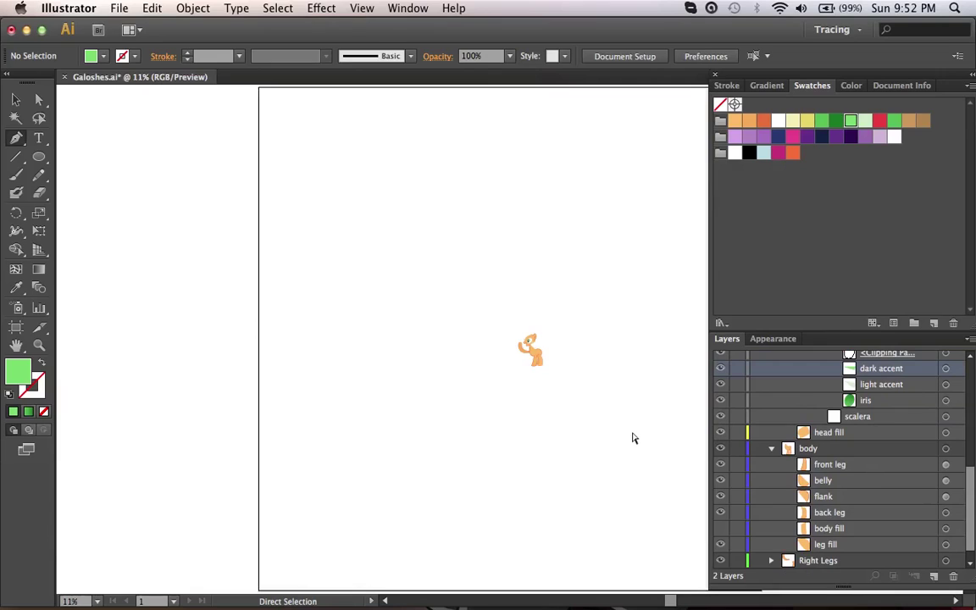
key(super+1)
key(p)
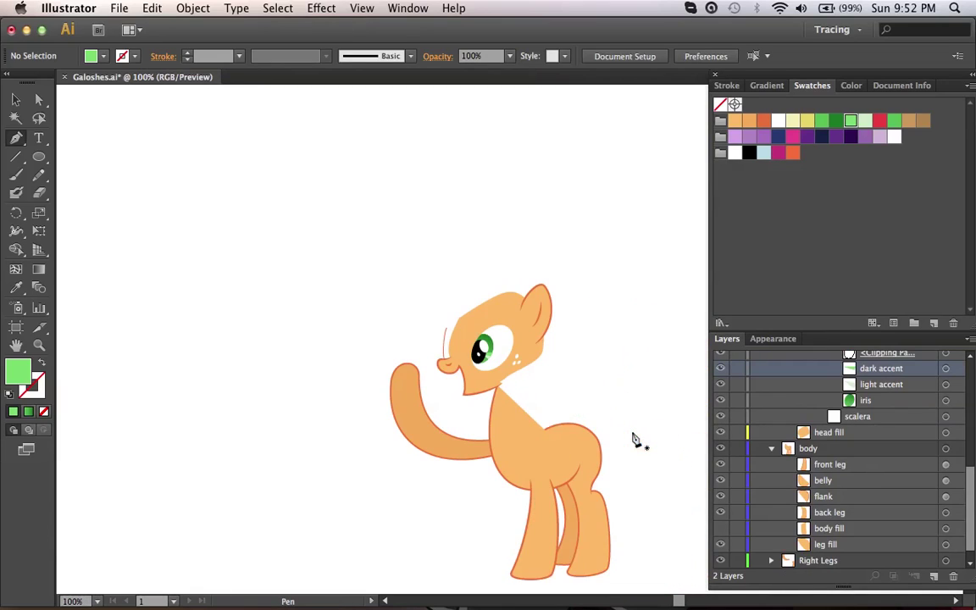
key(alt)
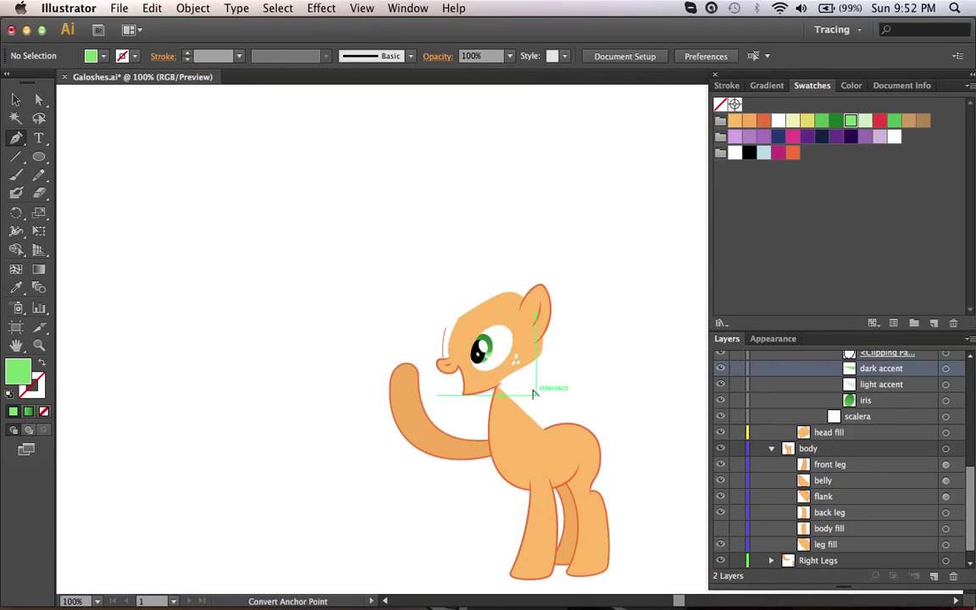
scroll(511, 356, up, 4)
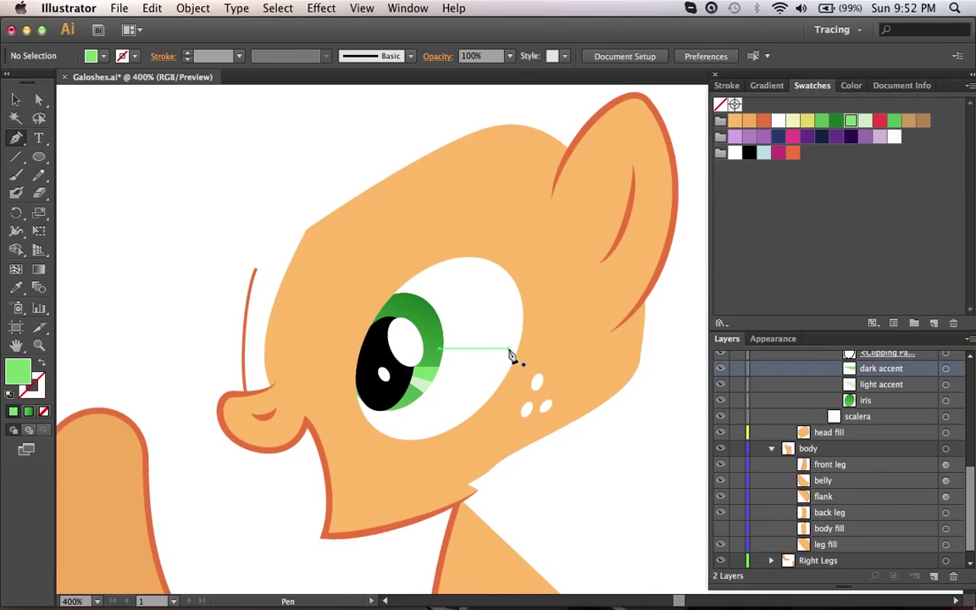
scroll(511, 356, up, 4)
scroll(511, 356, up, 2)
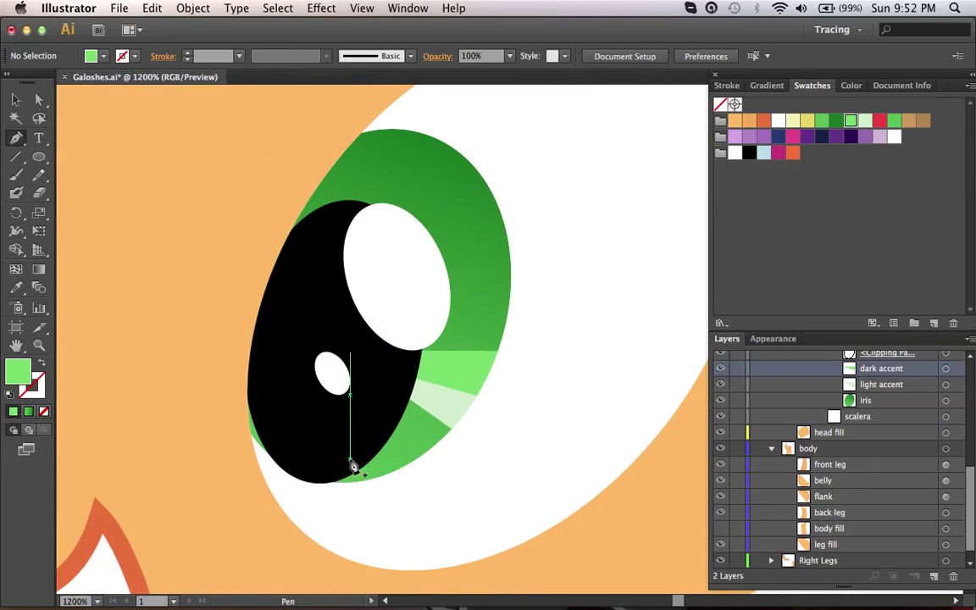
key(a)
click(359, 429)
key(v)
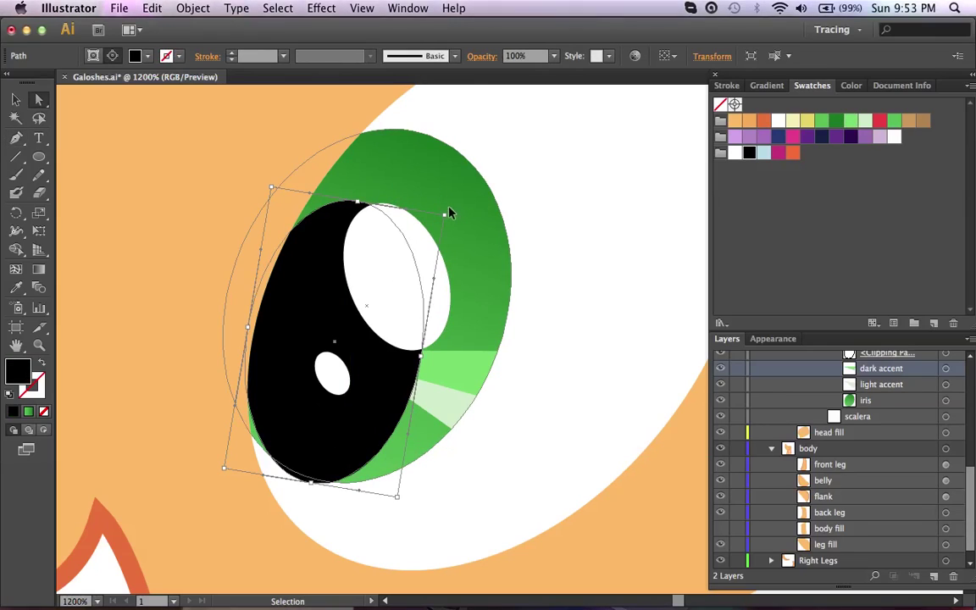
click(374, 277)
key(a)
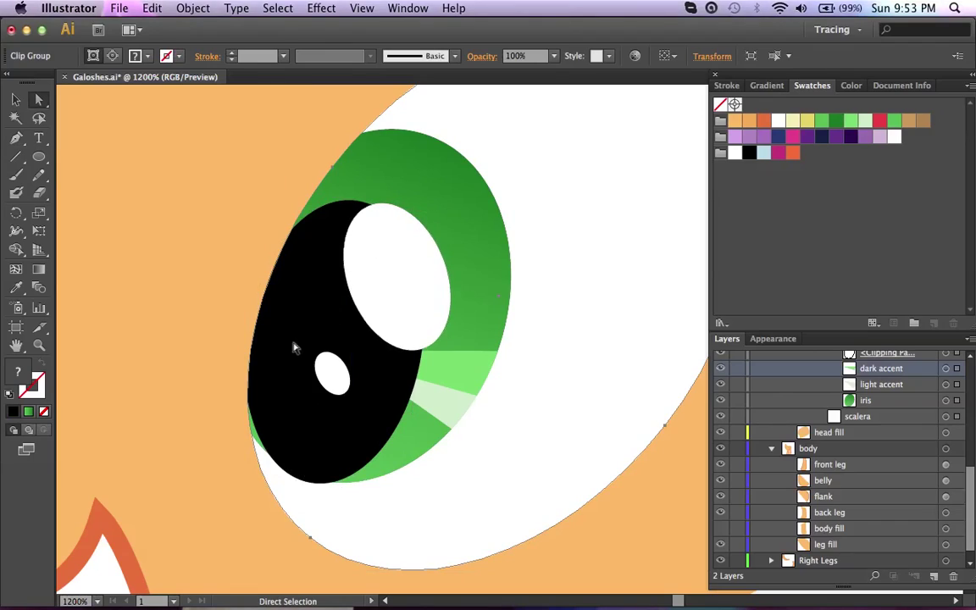
Rotate the pupil slightly clockwise and move it into the iris clipping group, above dark accent.
scroll(809, 449, up, 3)
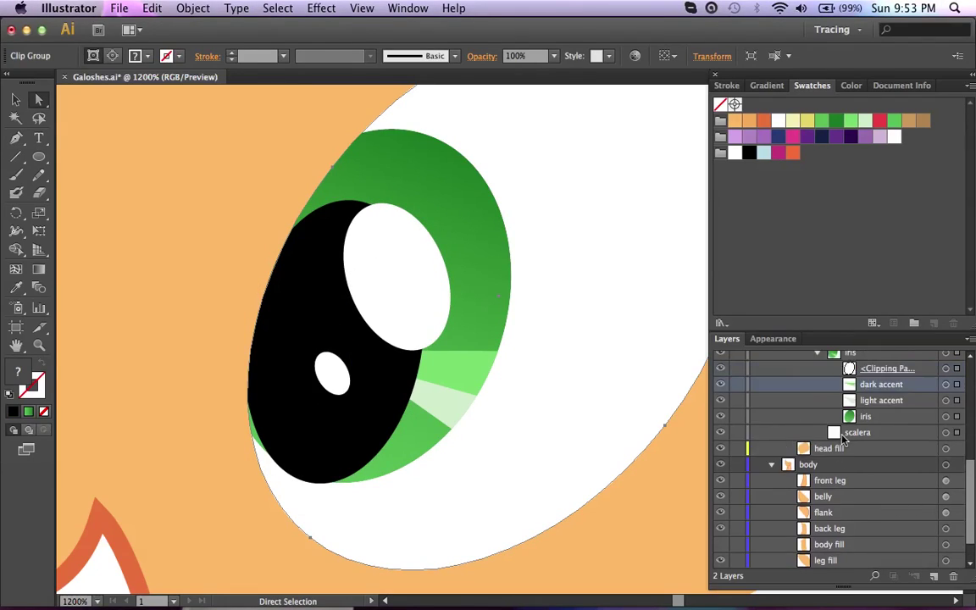
click(946, 368)
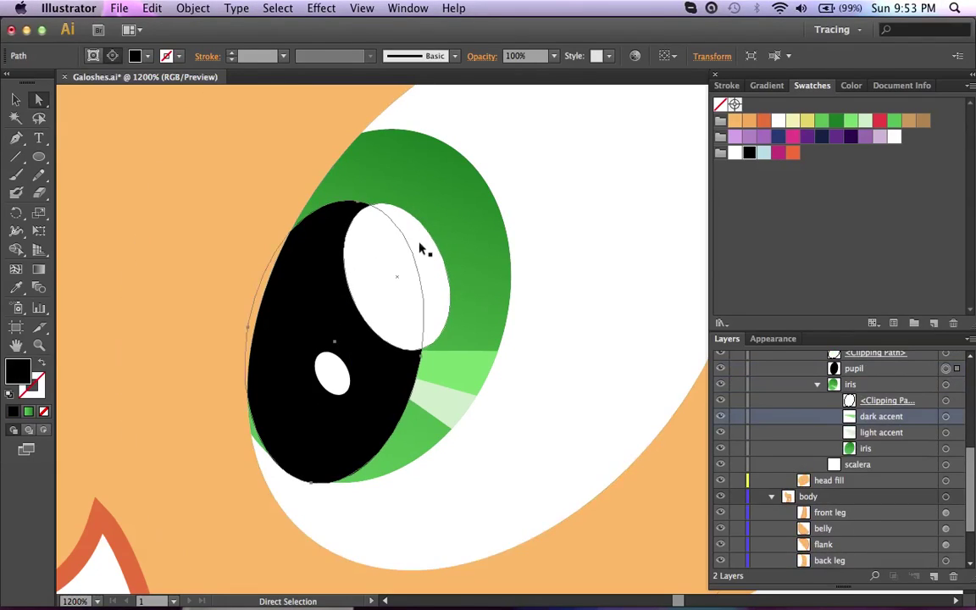
key(v)
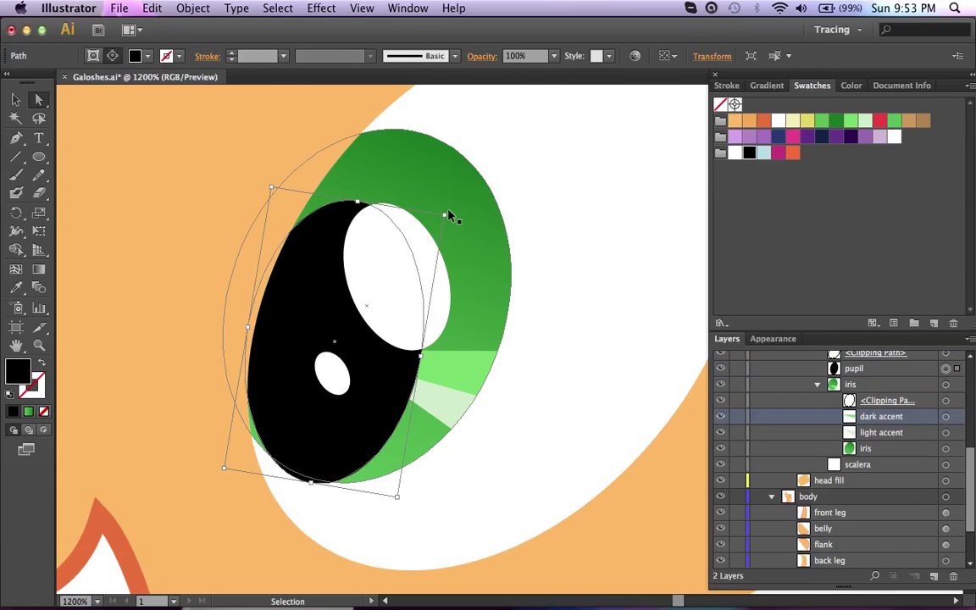
drag(448, 210, 458, 226)
key(a)
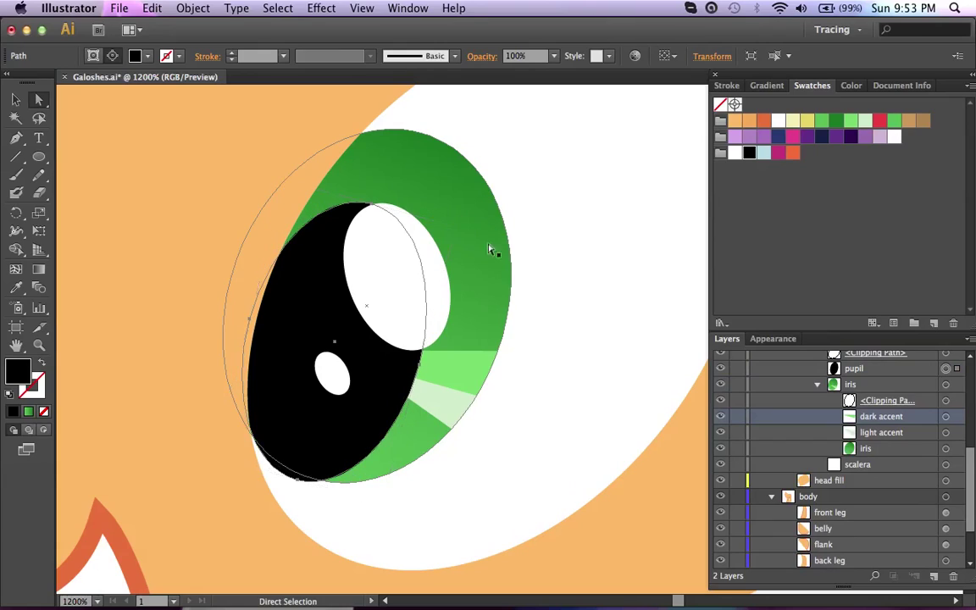
drag(861, 364, 864, 410)
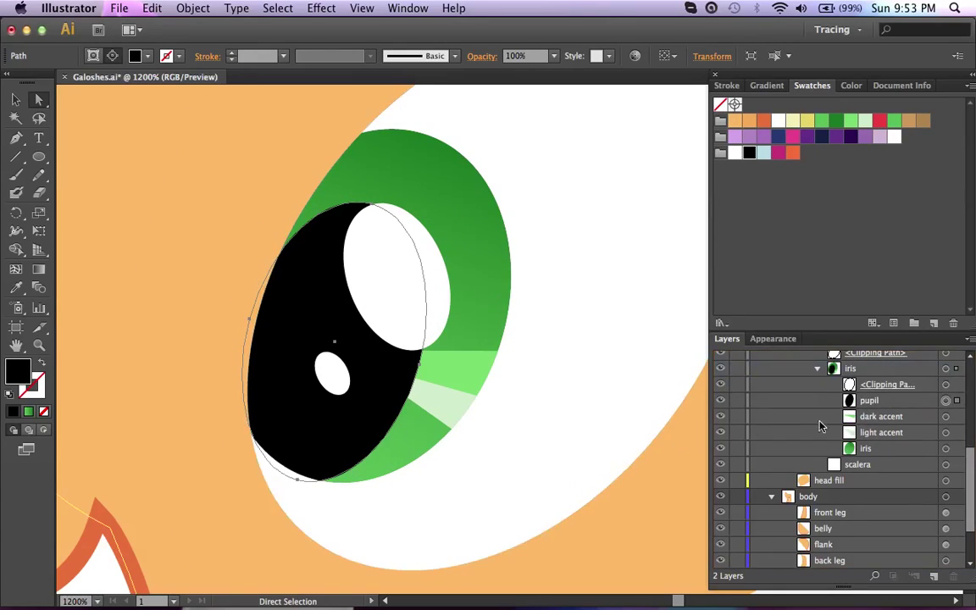
Move the left eye's pupil slightly up and stretch it slightly wider toward the muzzle, keeping the large reflection in place.
key(super+shift+a)
scroll(496, 455, up, 2)
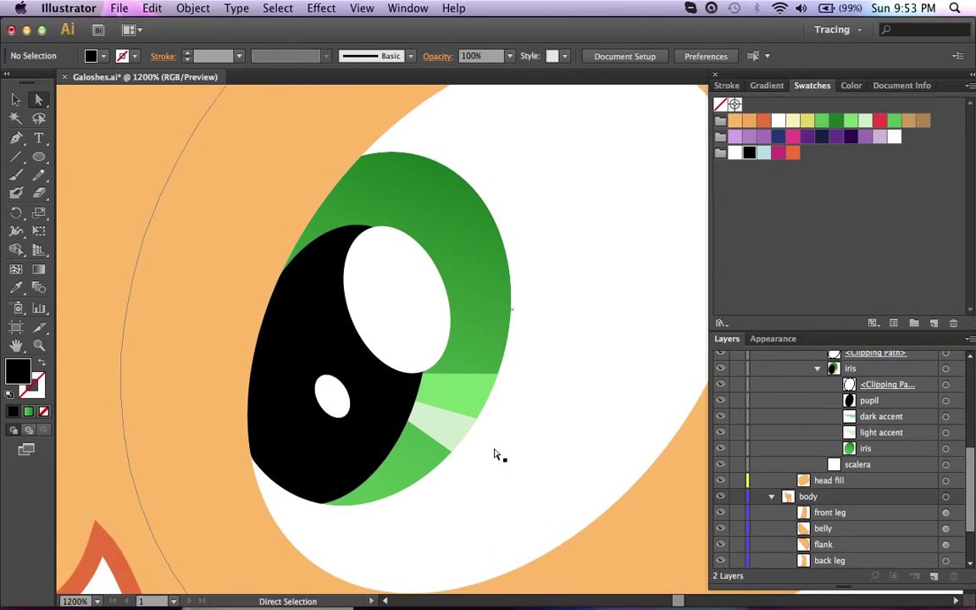
key(v)
click(327, 301)
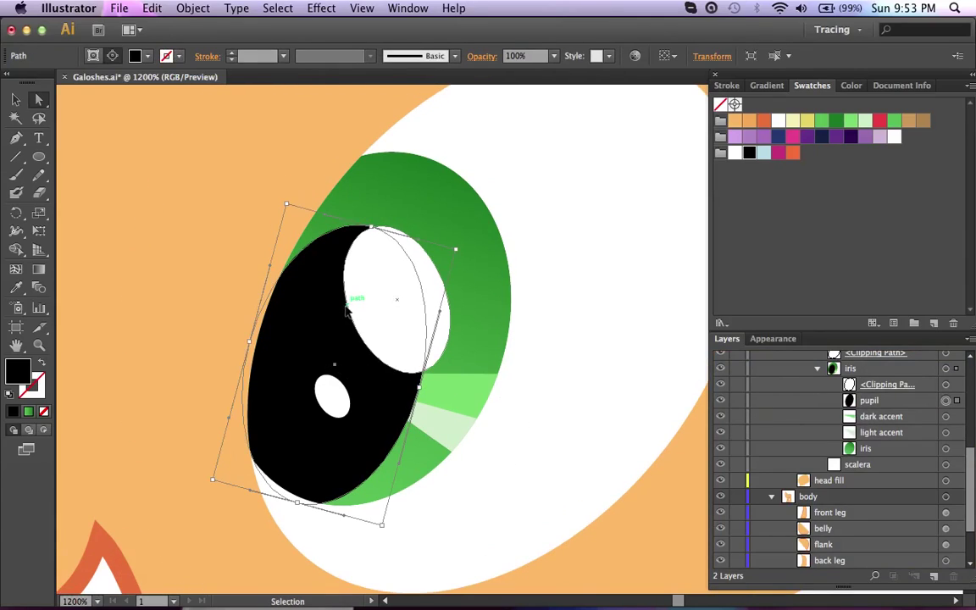
drag(346, 306, 348, 296)
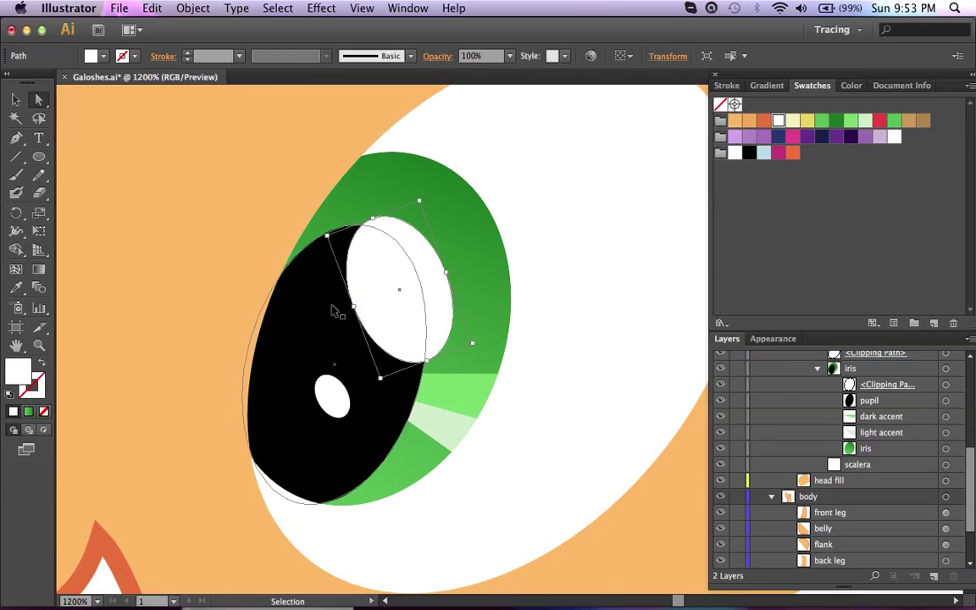
key(super+z)
drag(311, 323, 310, 317)
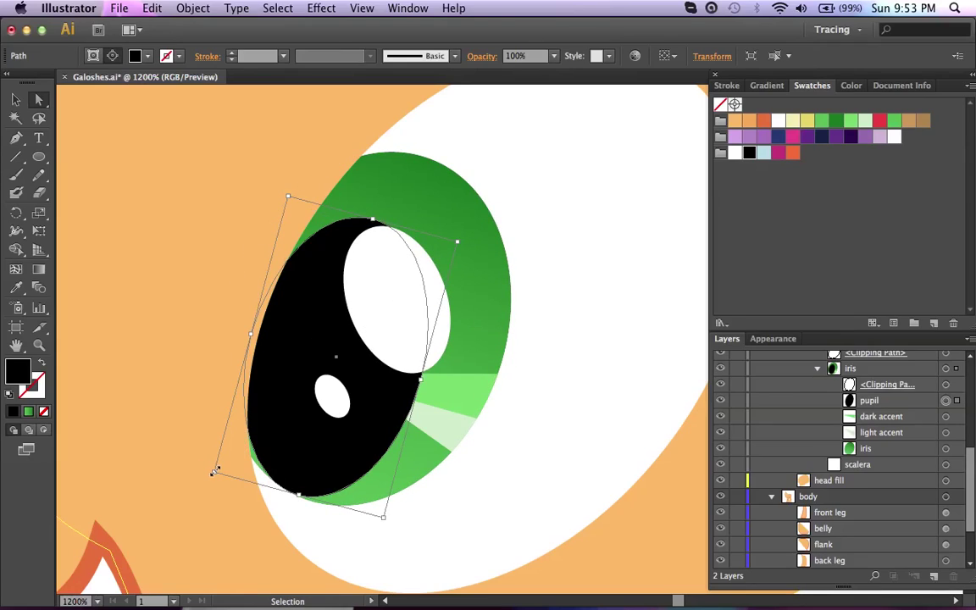
drag(250, 336, 244, 335)
click(295, 499)
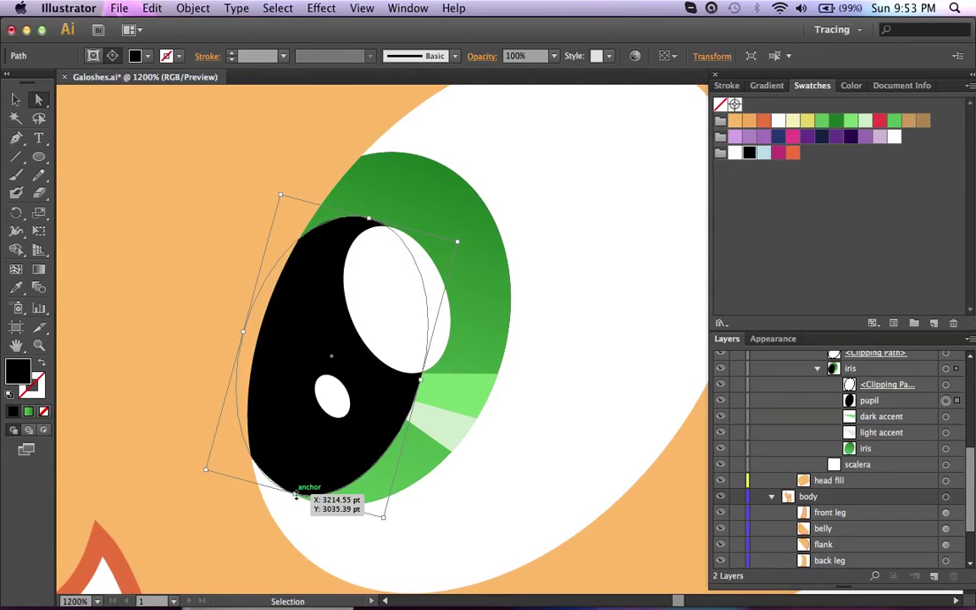
key(super+shift+a)
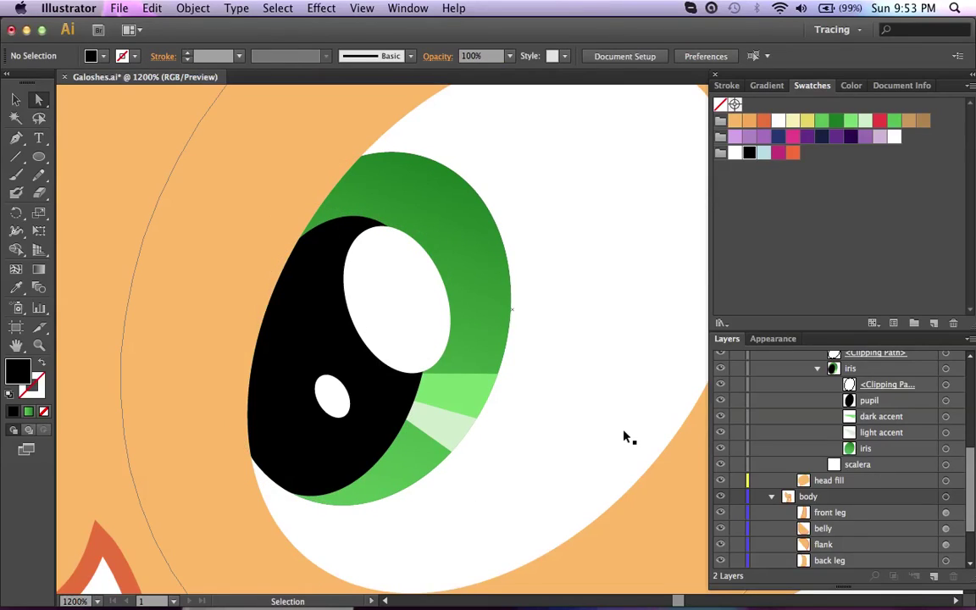
Try to nudge the pupil's lower edge slightly upward.
click(318, 431)
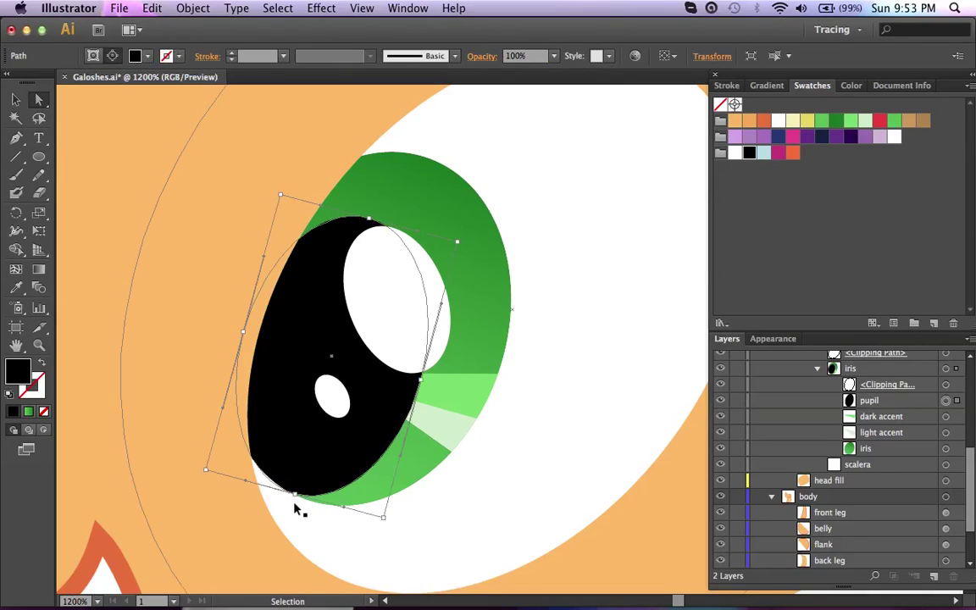
drag(297, 496, 299, 494)
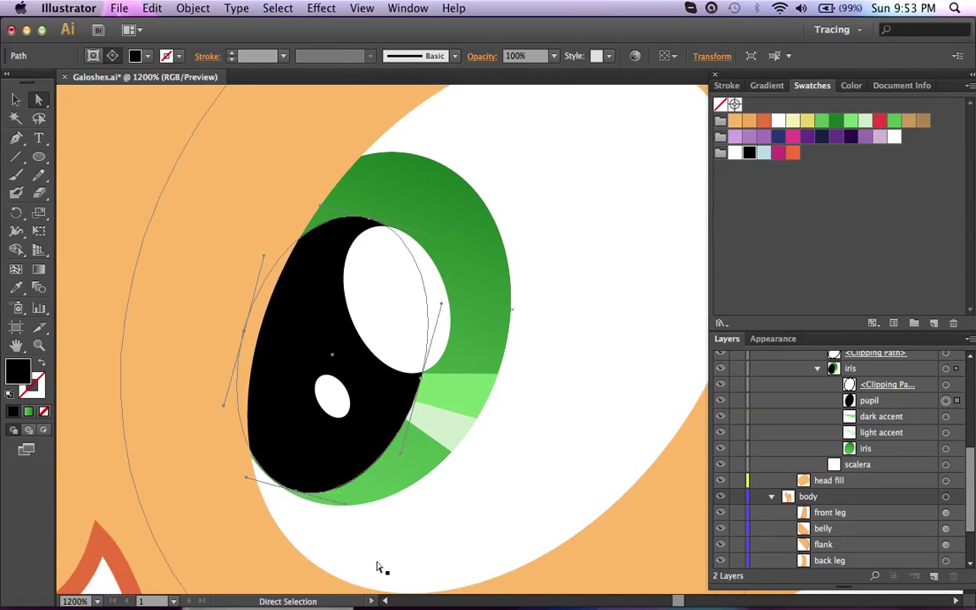
key(super+shift+a)
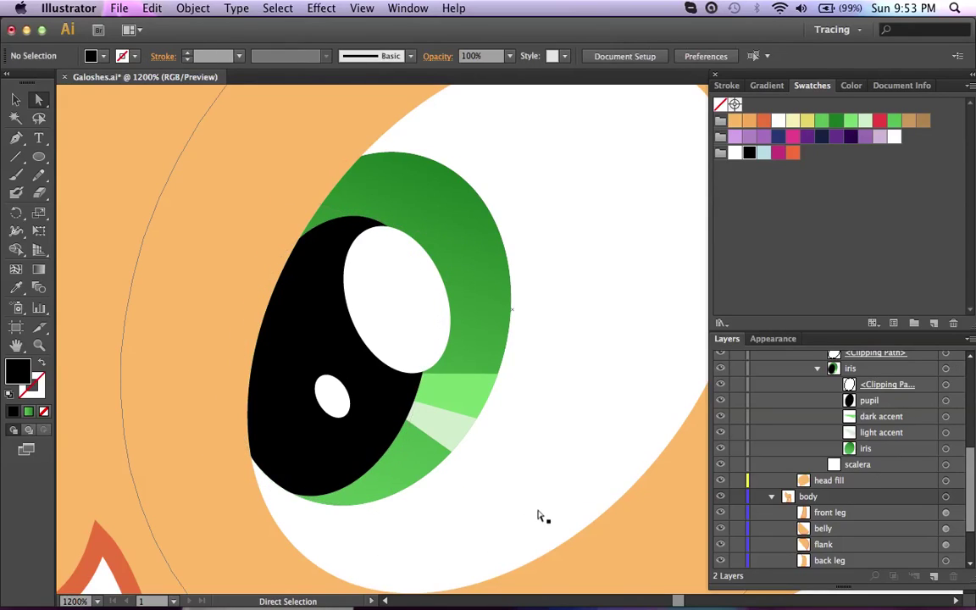
Show the Layer 1 reference image and hide the body group and the head fill.
key(super+minus)
key(super+minus)
key(super+minus)
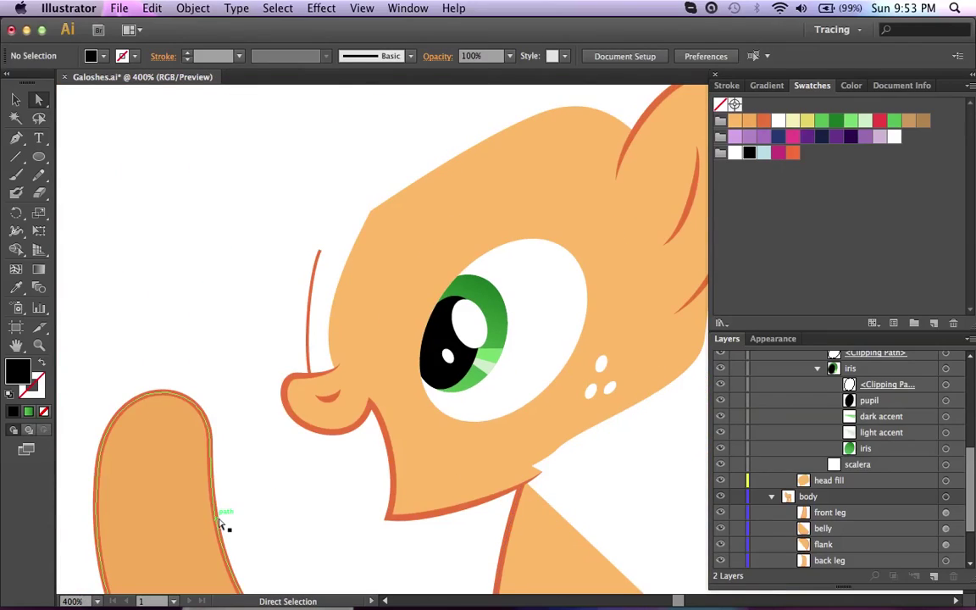
scroll(220, 520, right, 1)
scroll(219, 520, down, 1)
scroll(767, 426, up, 3)
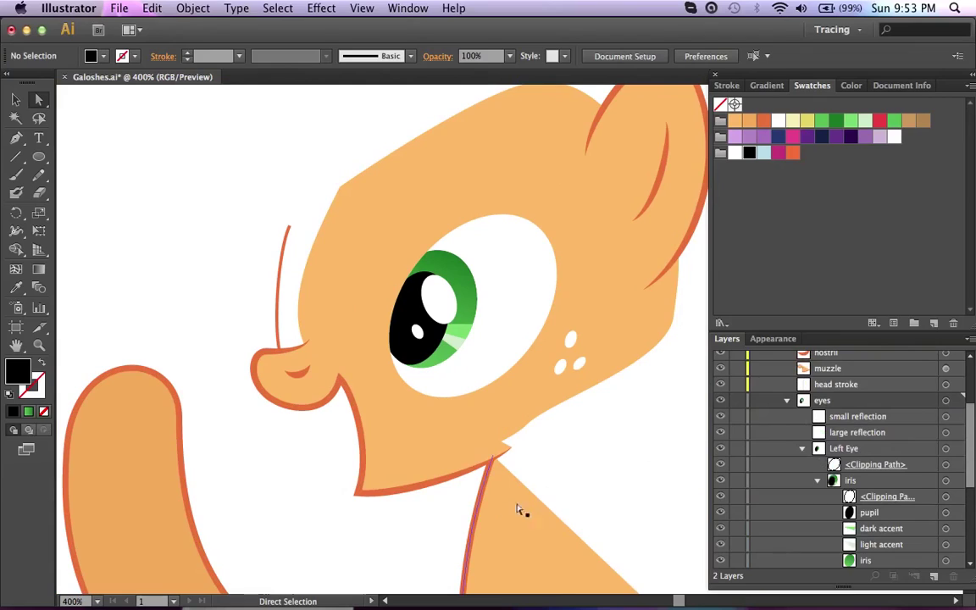
scroll(789, 545, down, 5)
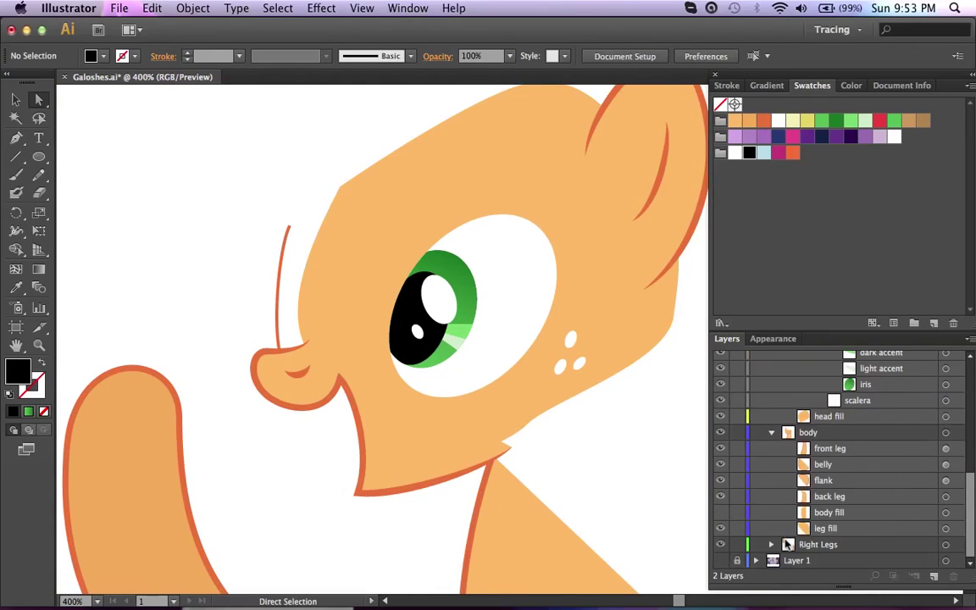
click(721, 561)
scroll(831, 495, up, 3)
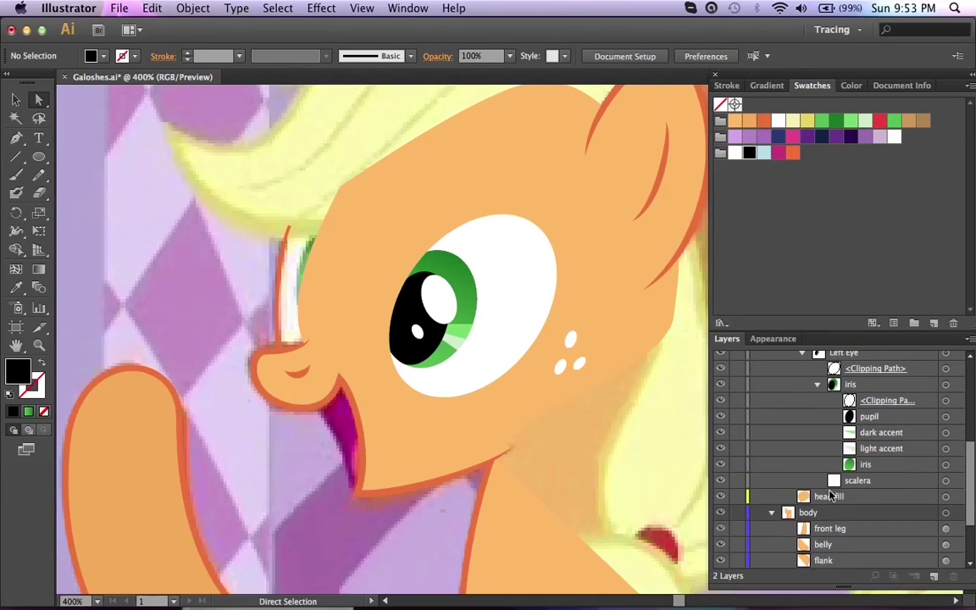
click(720, 514)
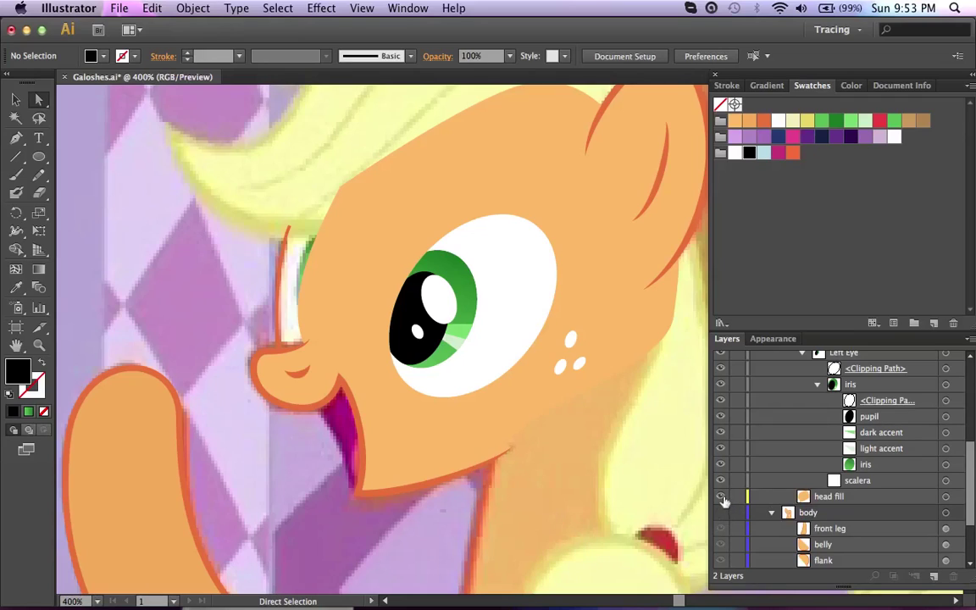
click(721, 497)
scroll(506, 479, up, 2)
scroll(506, 480, left, 1)
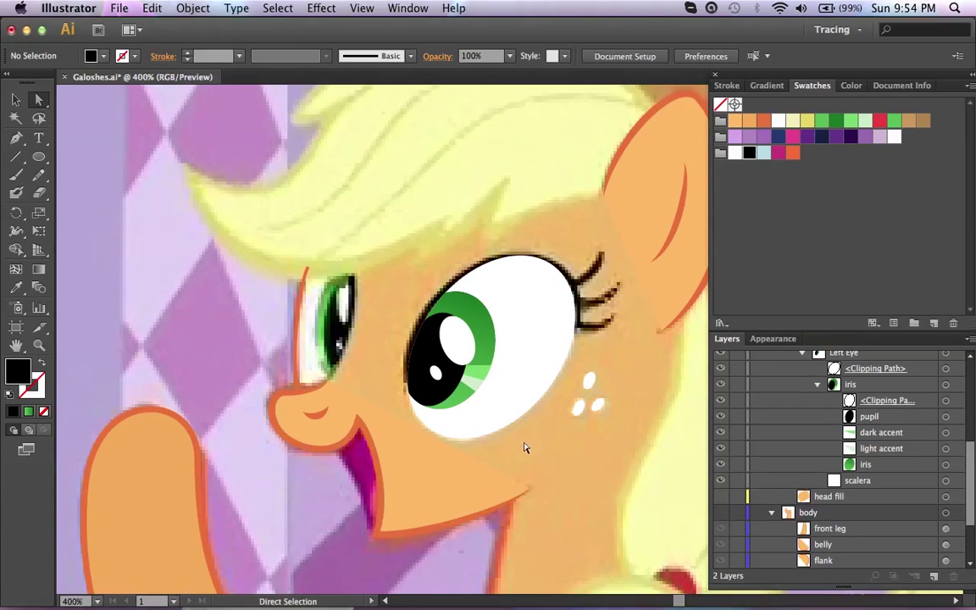
scroll(475, 452, right, 2)
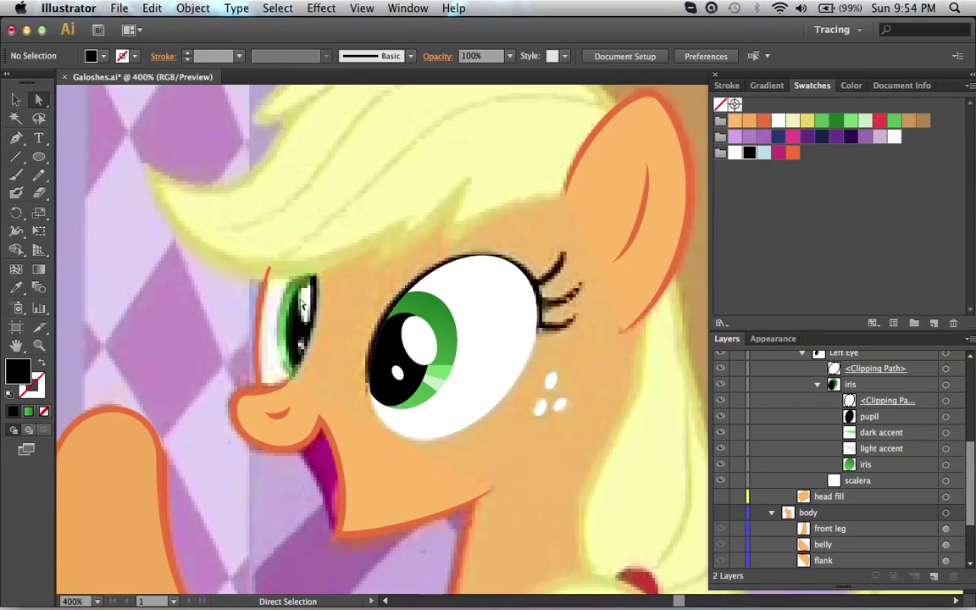
scroll(304, 295, up, 1)
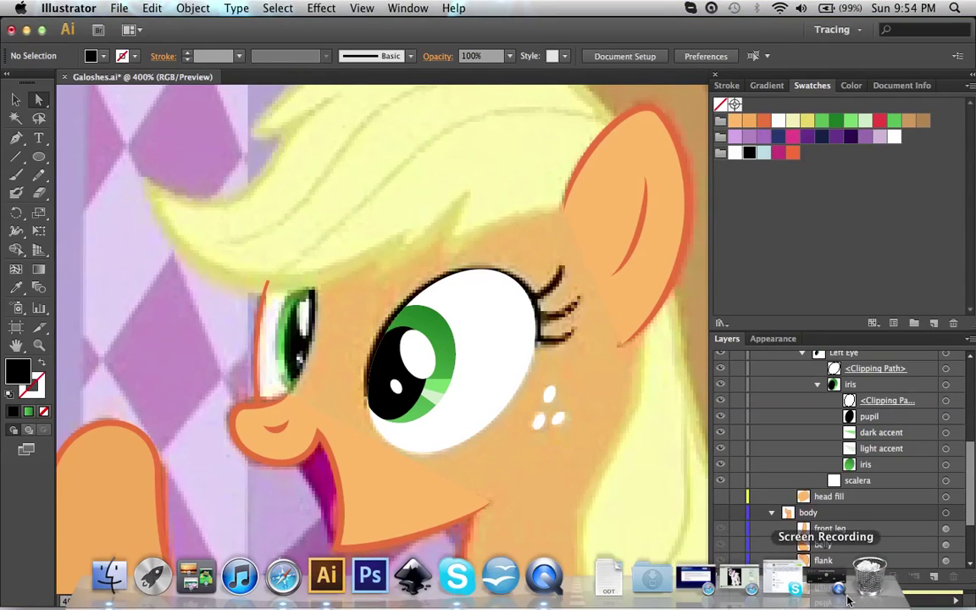
click(820, 575)
click(470, 345)
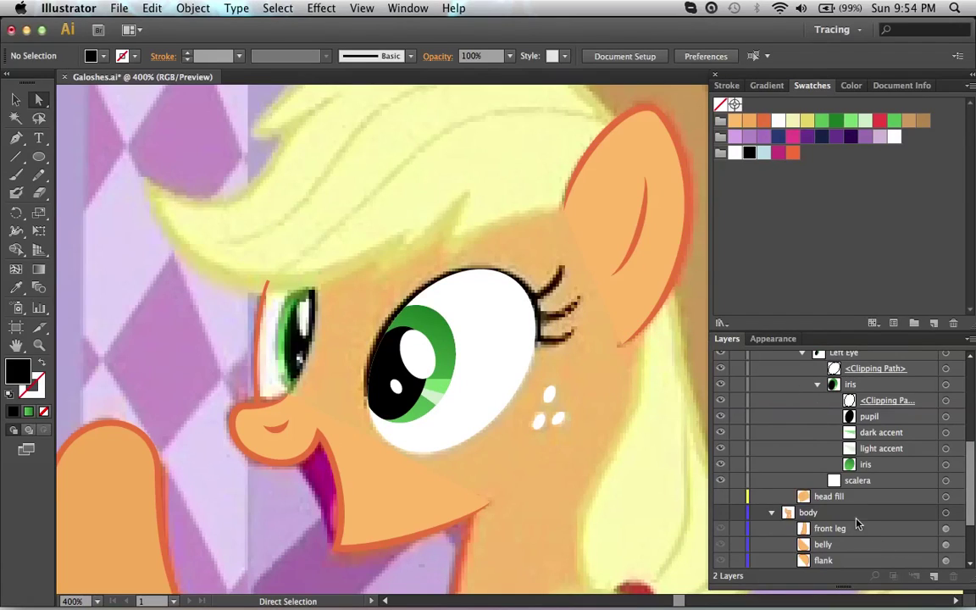
Move the small reflection and large reflection paths into the Left Eye group.
scroll(807, 455, up, 1)
click(818, 401)
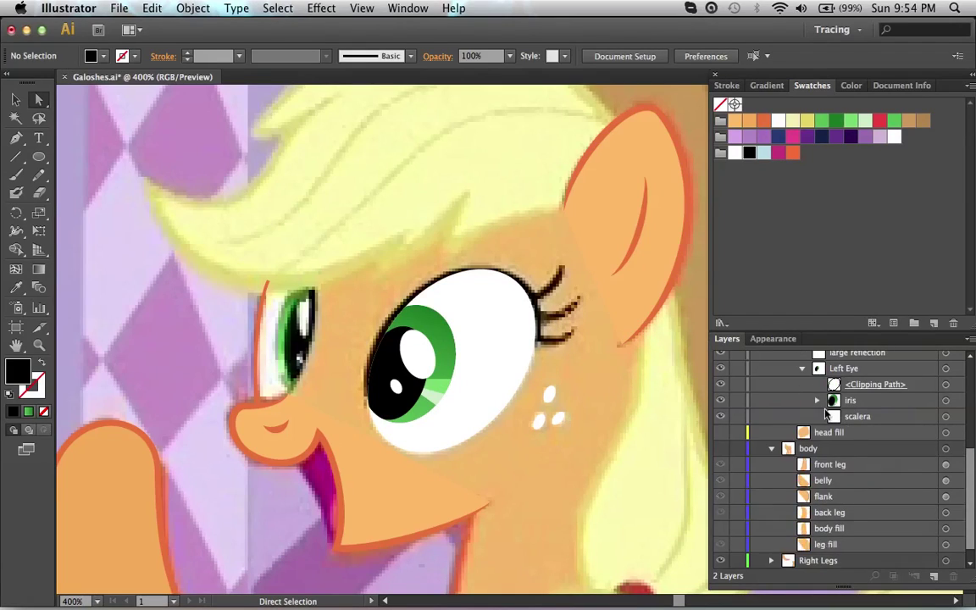
scroll(839, 398, up, 1)
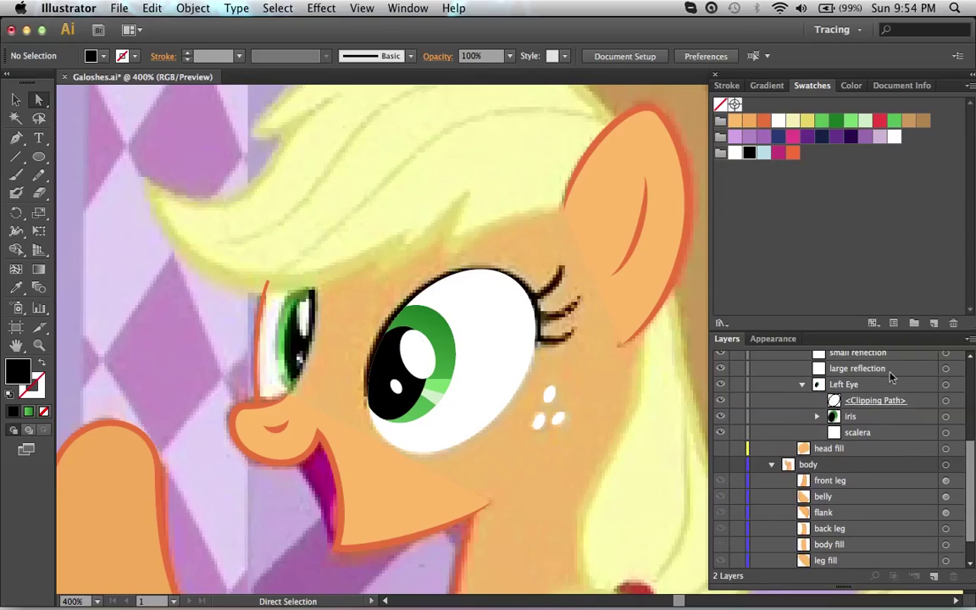
click(845, 386)
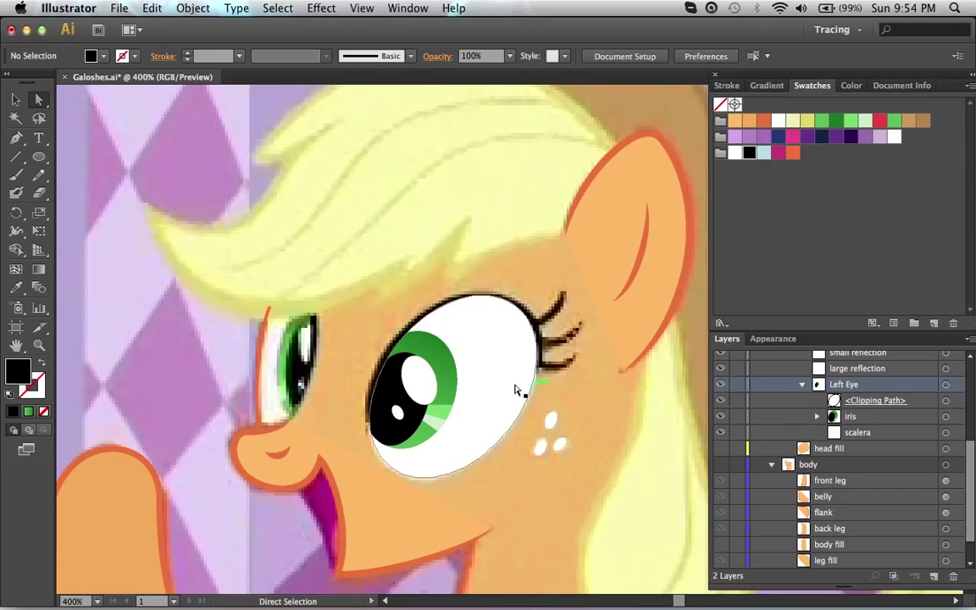
click(803, 385)
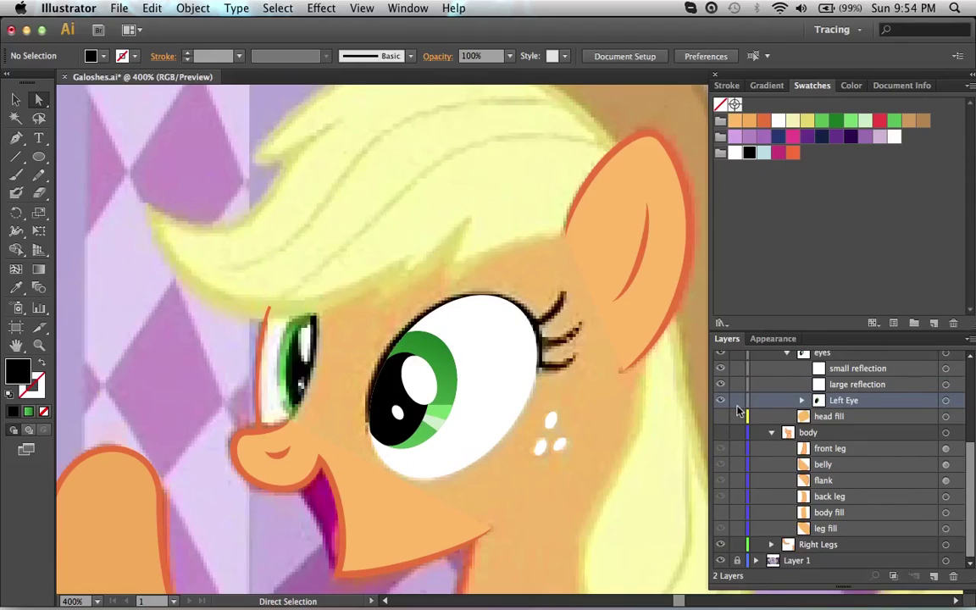
scroll(848, 394, up, 1)
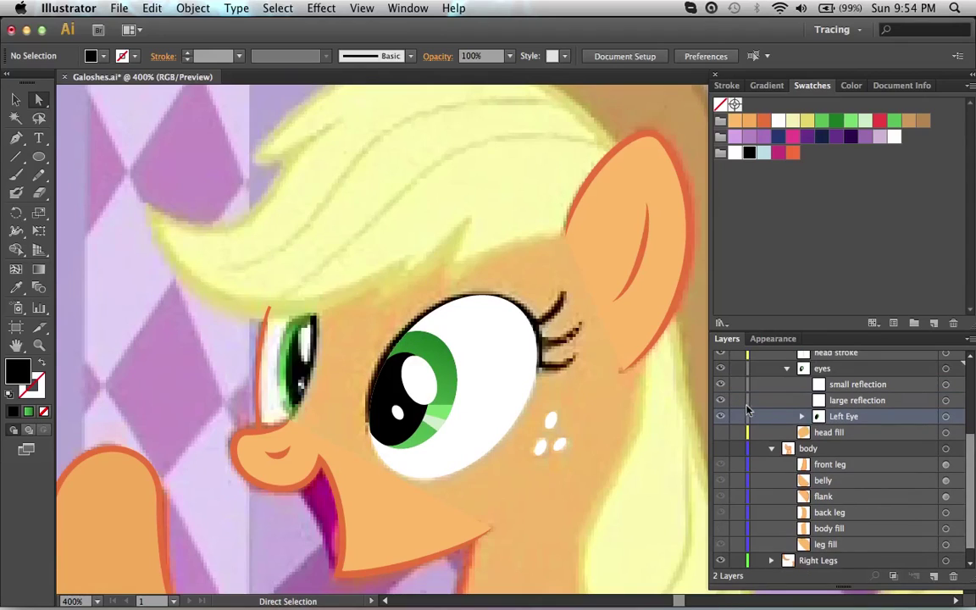
click(869, 400)
shift+click(867, 388)
drag(870, 401, 870, 417)
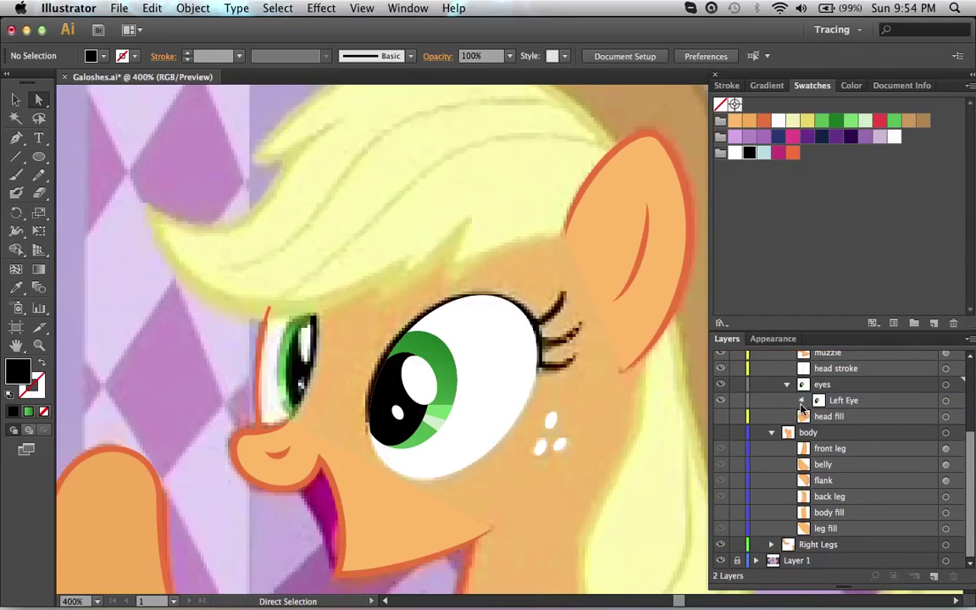
Collapse the eyes group and hide it to expose the reference eye.
click(801, 400)
click(787, 385)
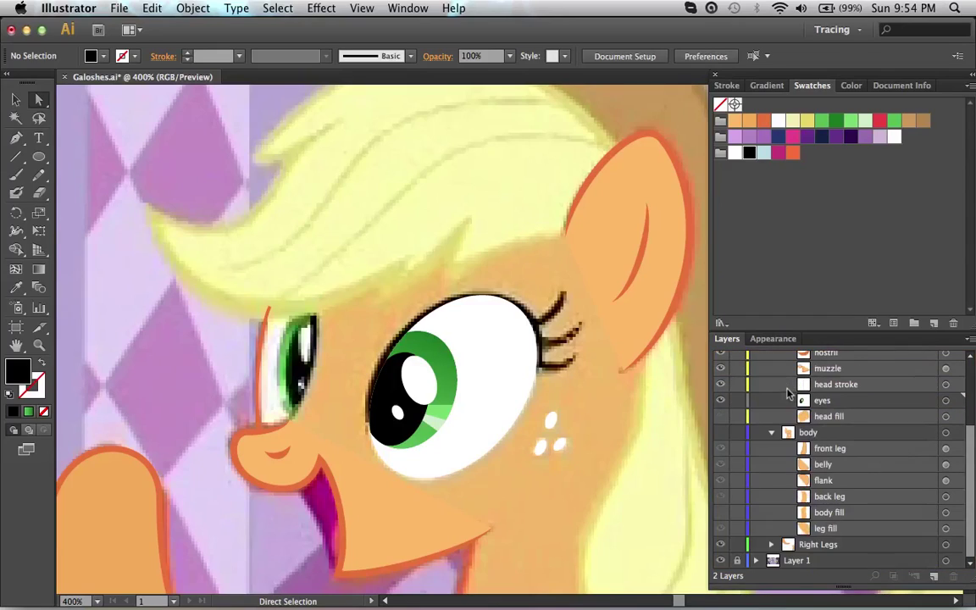
click(722, 402)
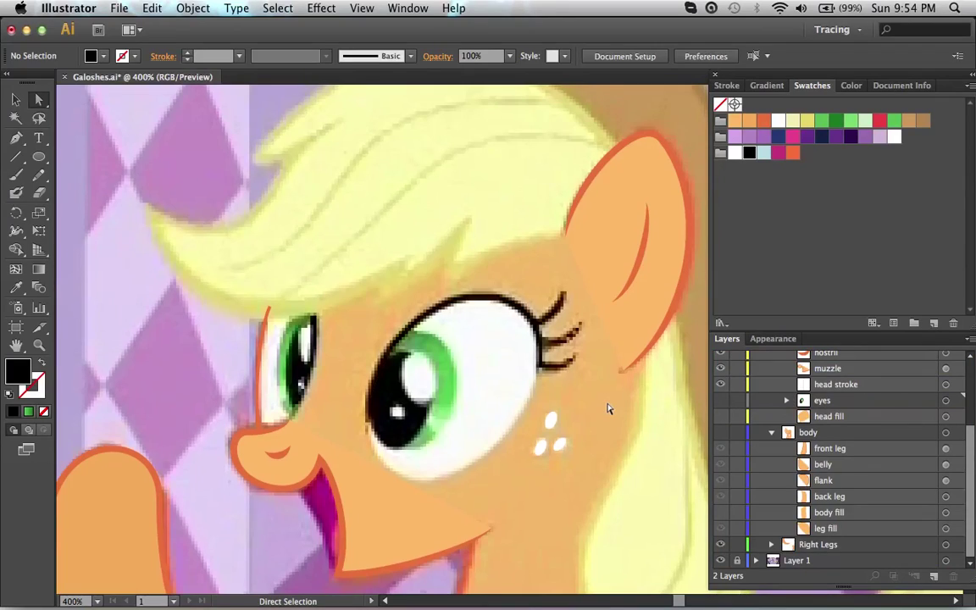
In the head group, draw an unfilled, black-stroked Pen curve from the left eye's inner corner to the base of the lowest eyelash.
scroll(607, 409, down, 1)
key(super+plus)
key(p)
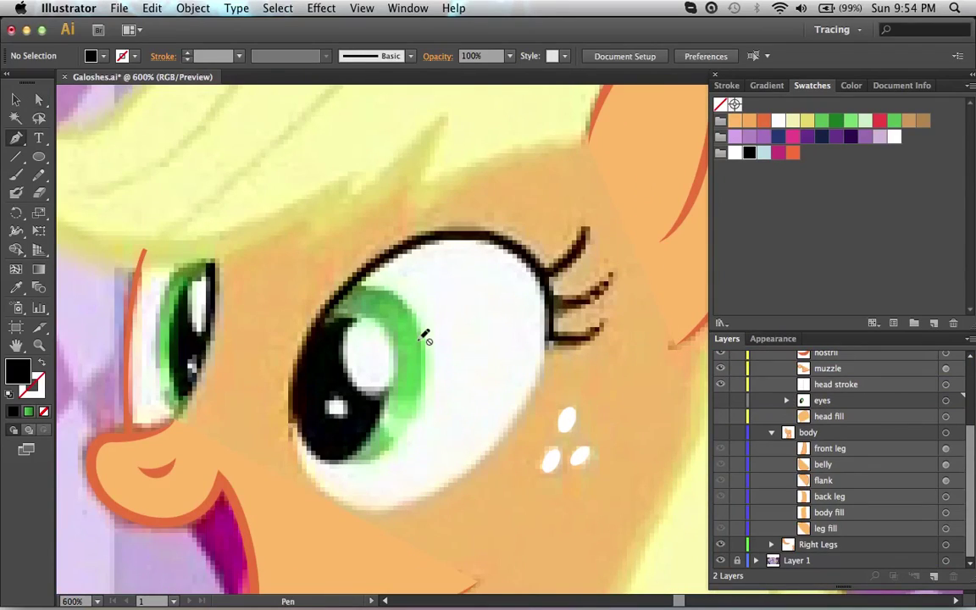
scroll(848, 433, up, 2)
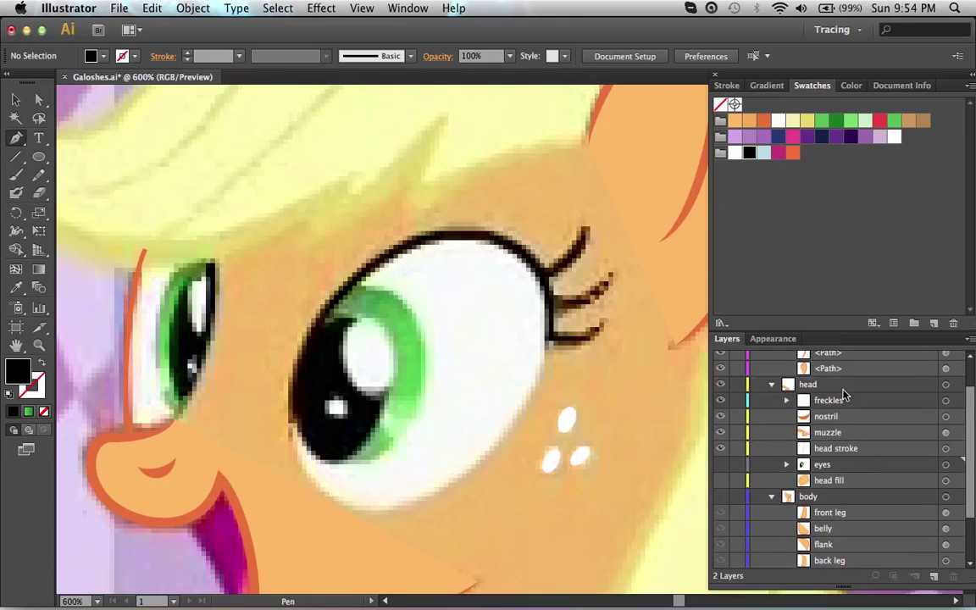
key(shift+x)
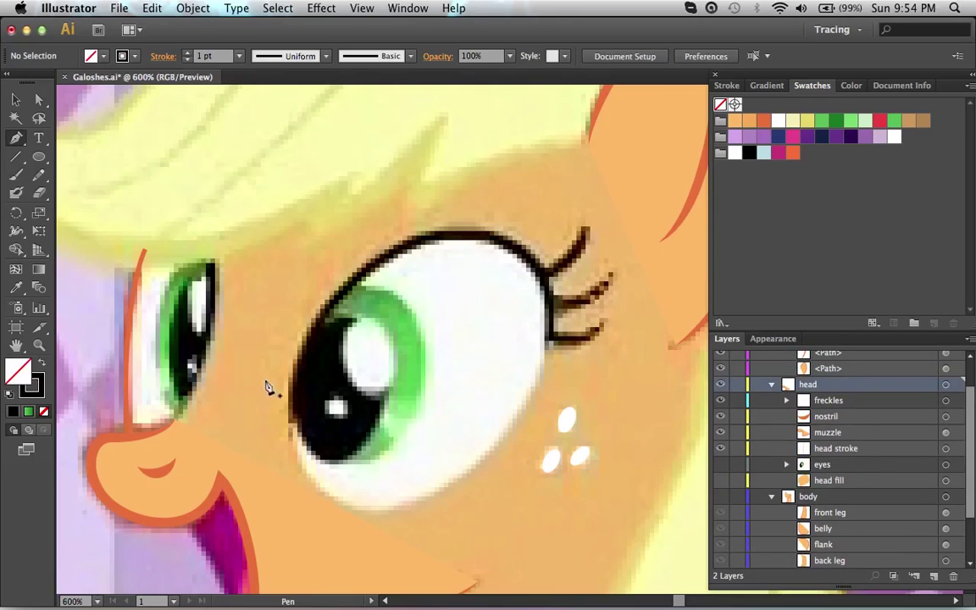
click(295, 426)
click(290, 398)
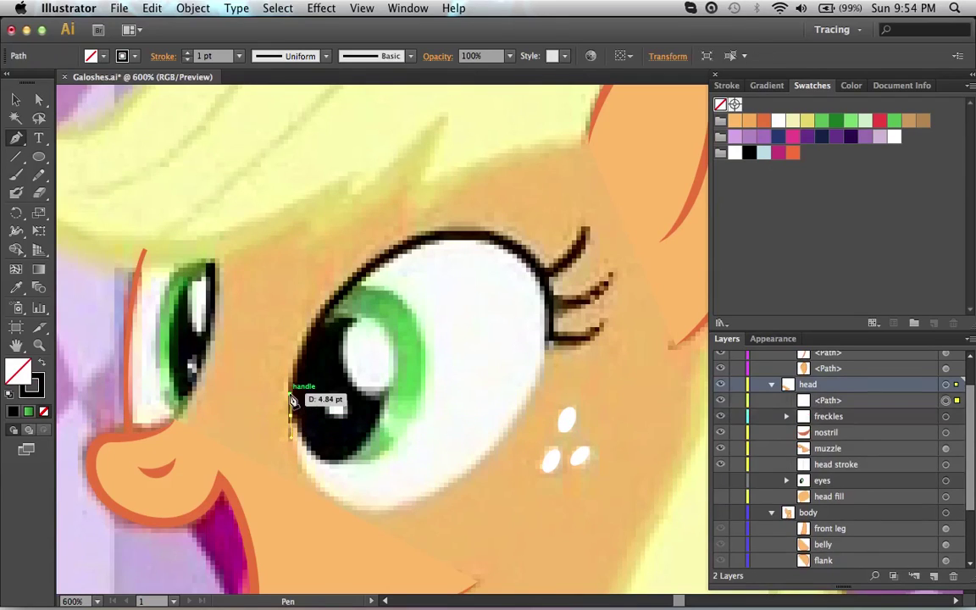
drag(552, 341, 553, 409)
key(super)
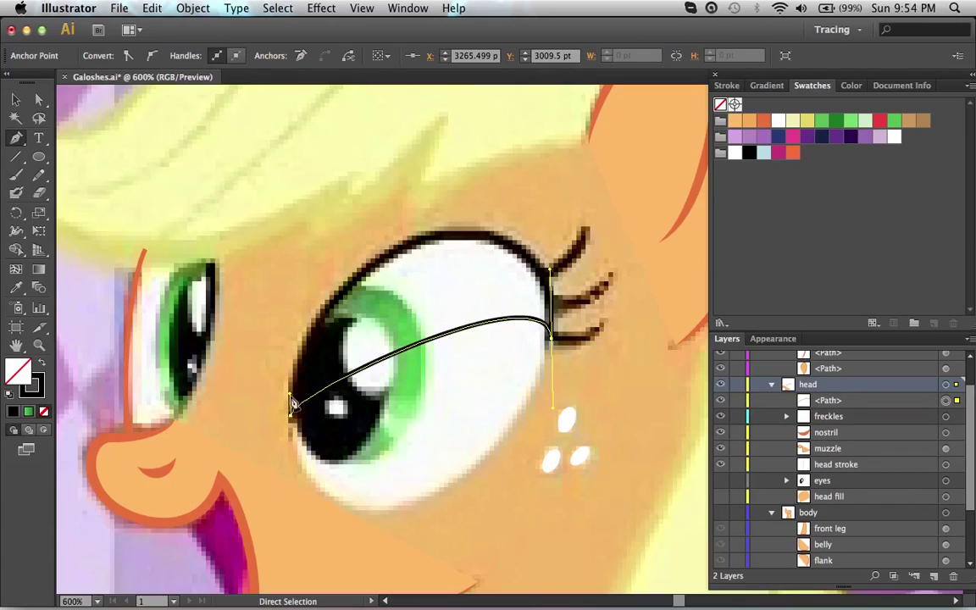
Set the curve's stroke weight to 2 pt and reshape it with its end handles to follow the left eye's upper lid.
click(727, 86)
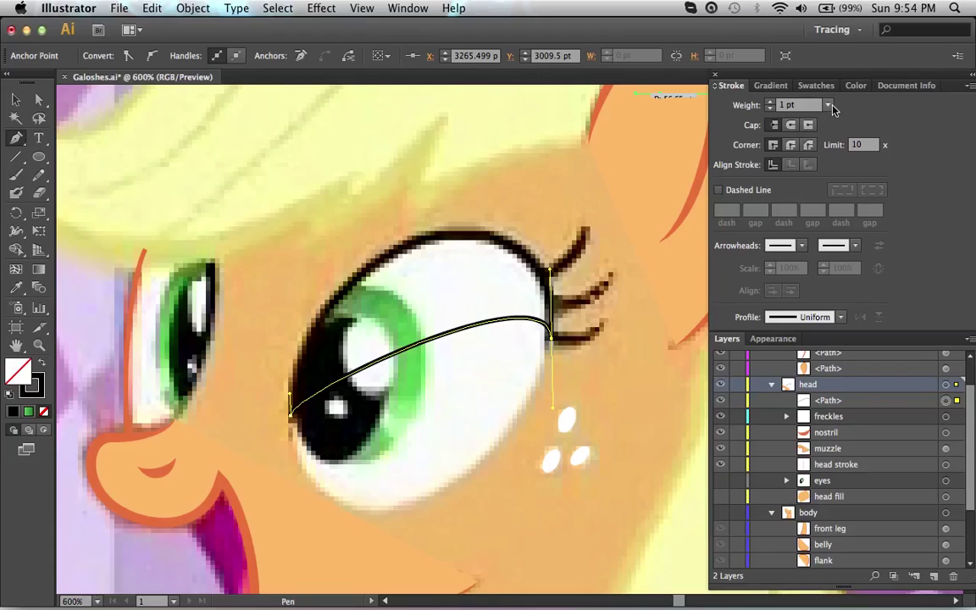
click(829, 106)
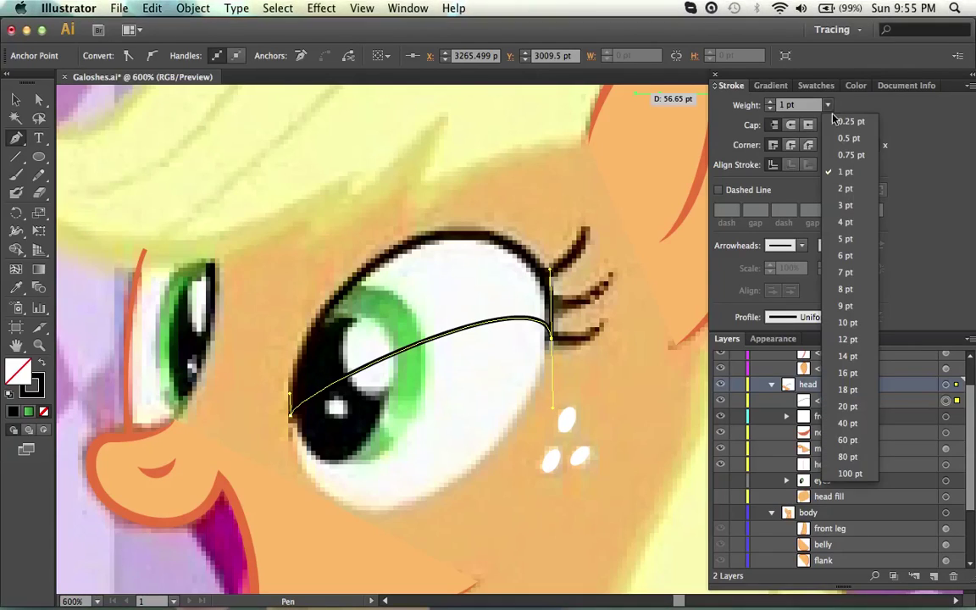
click(848, 189)
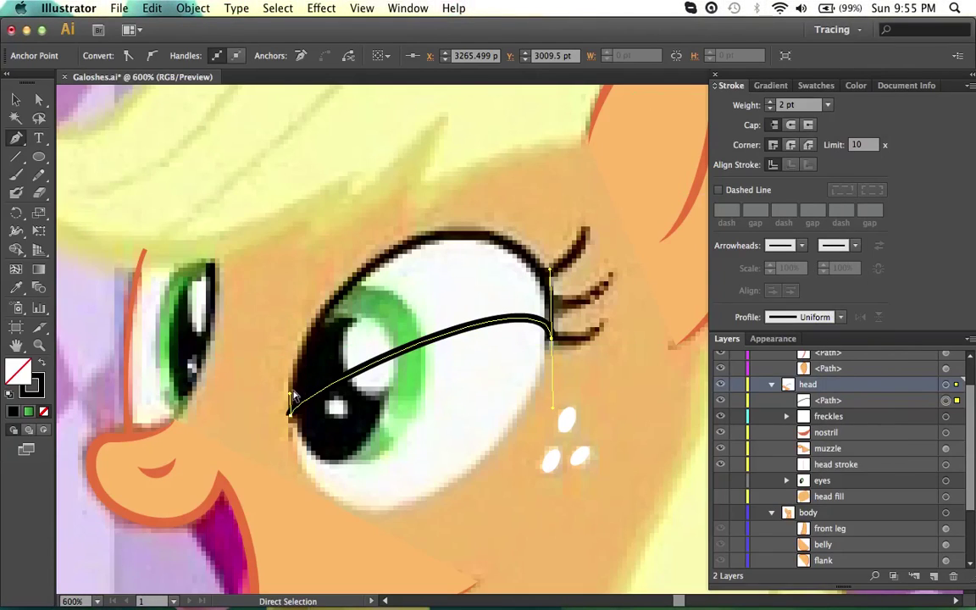
drag(293, 394, 301, 227)
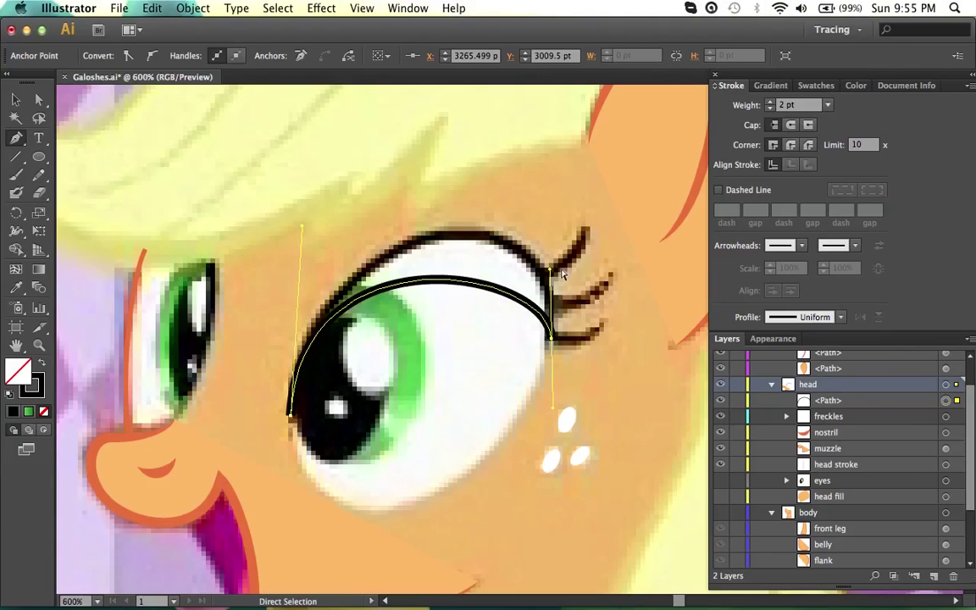
drag(551, 272, 558, 164)
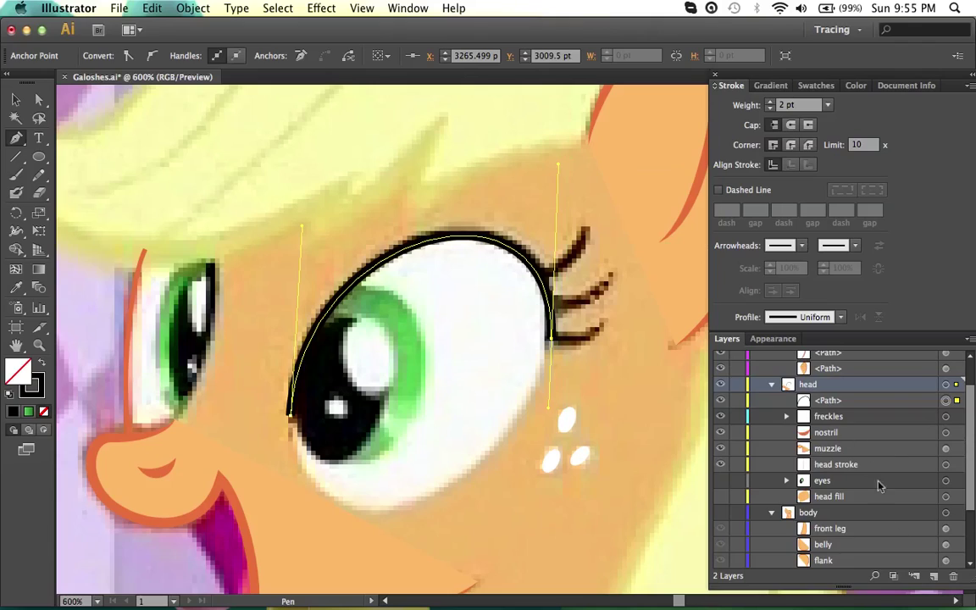
Change the head layer's color to Medium Blue.
double_click(901, 403)
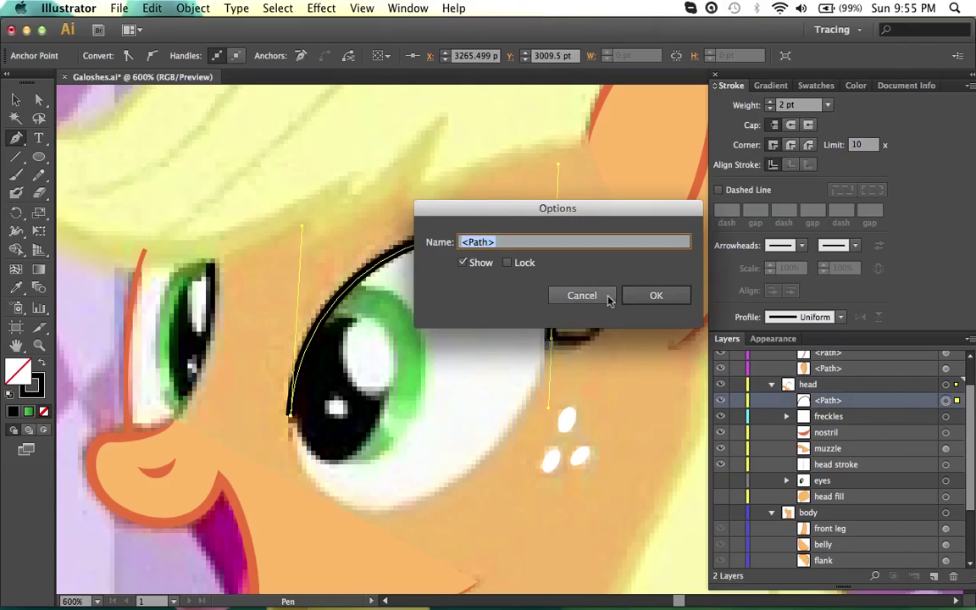
click(672, 290)
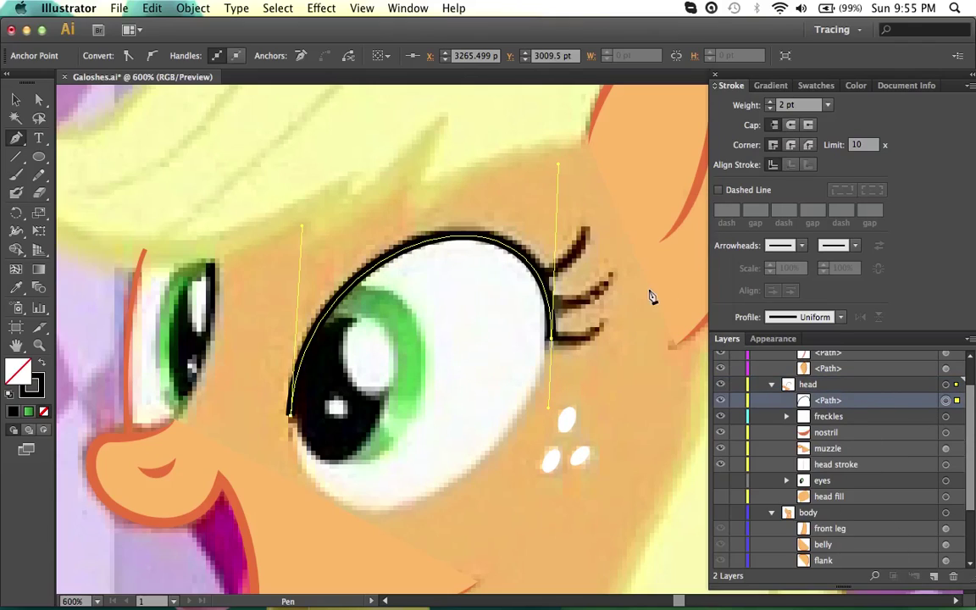
double_click(933, 385)
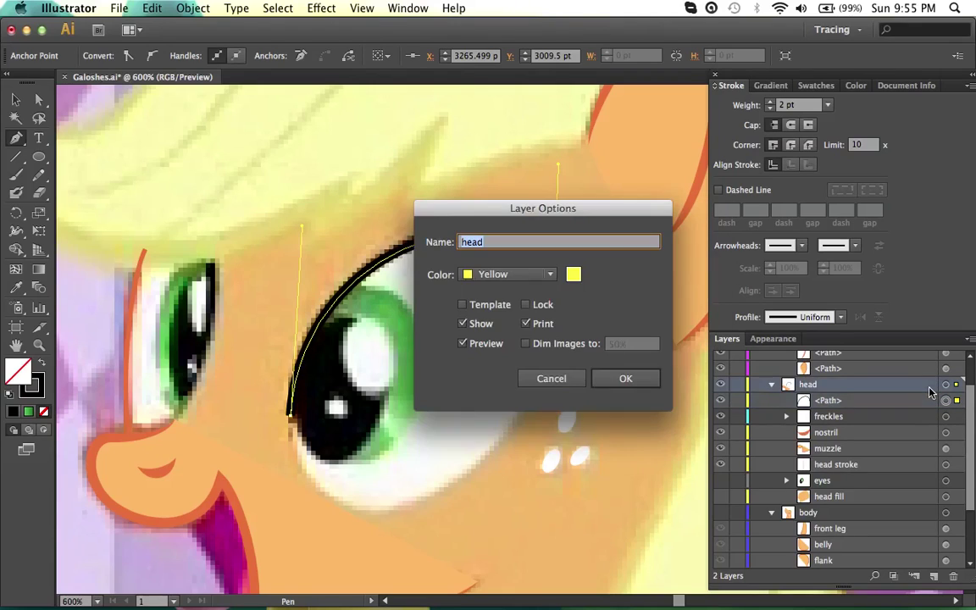
click(503, 275)
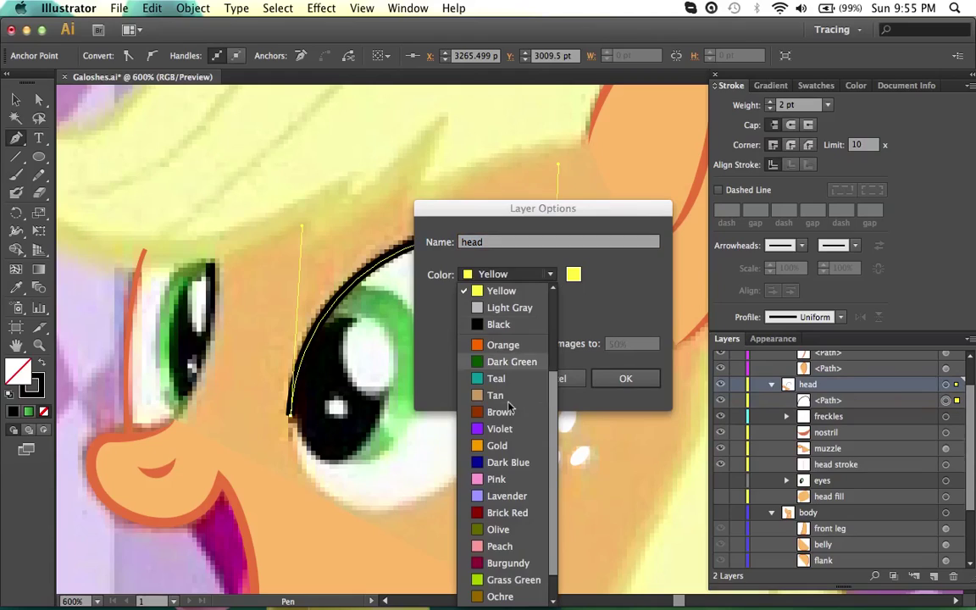
scroll(506, 401, up, 5)
click(500, 363)
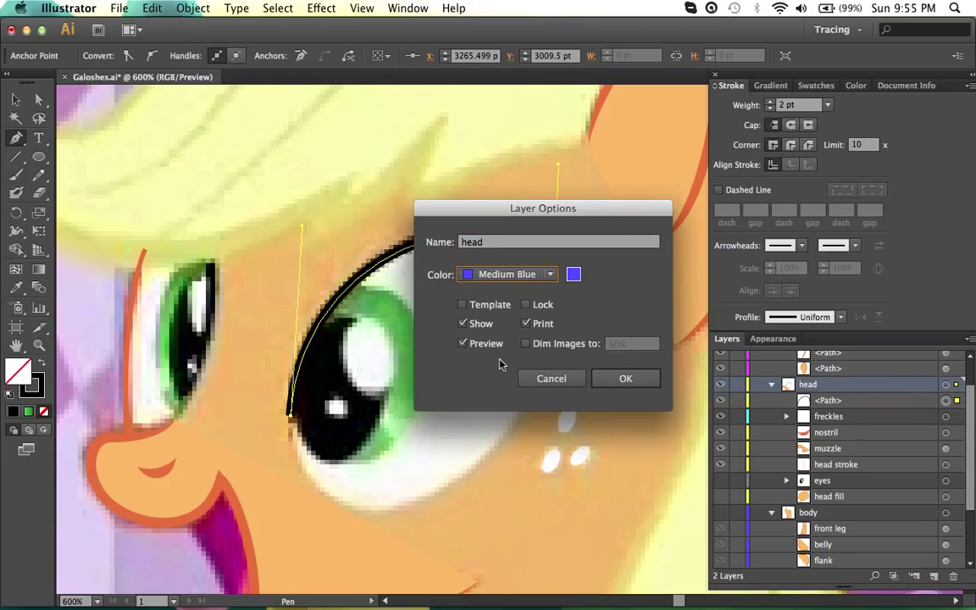
click(645, 383)
Extend the eyelid path with a curve along the lowest eyelash and add an anchor point on the lid above the pupil.
scroll(462, 354, up, 2)
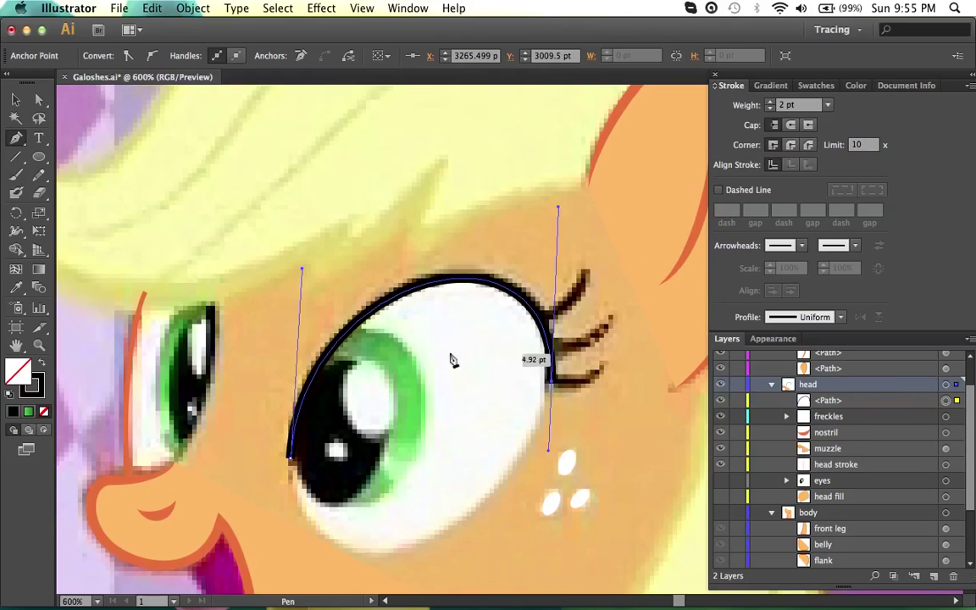
scroll(428, 354, down, 1)
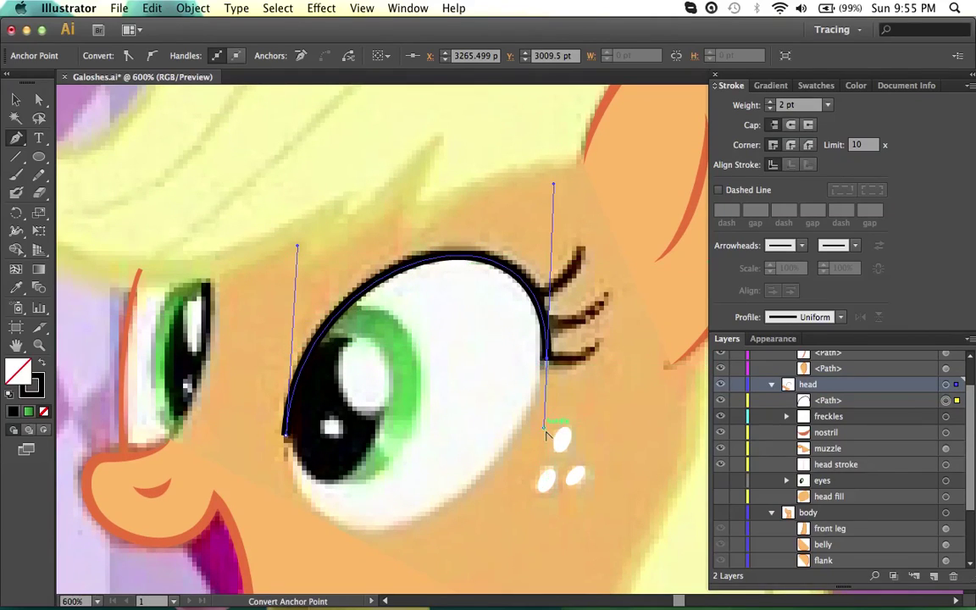
drag(546, 435, 602, 339)
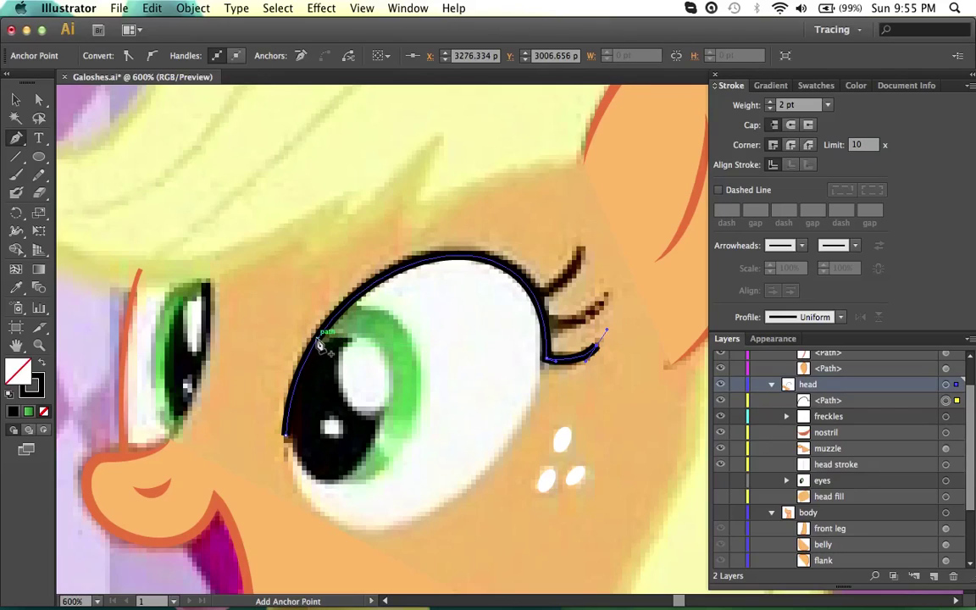
click(315, 348)
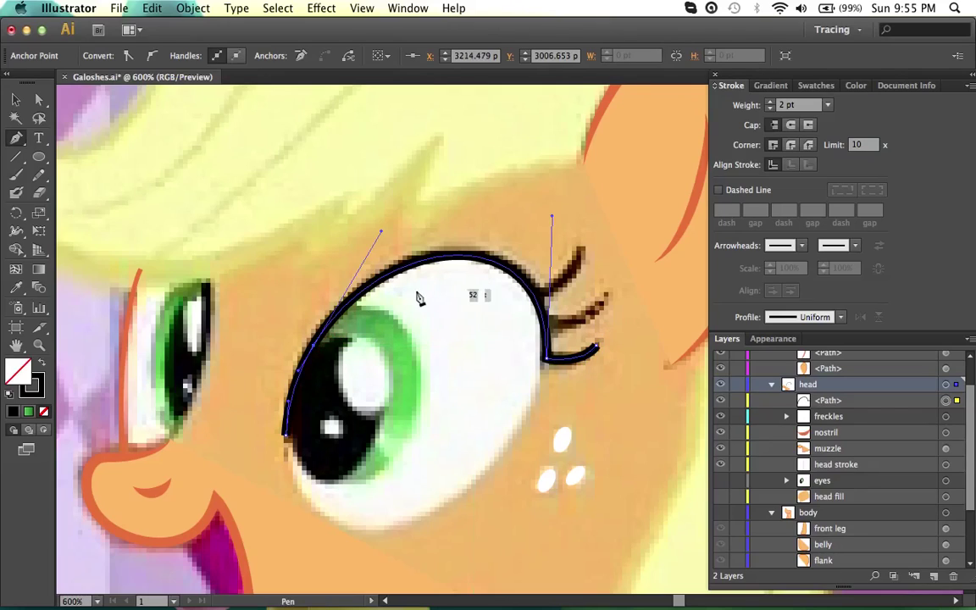
scroll(566, 346, right, 2)
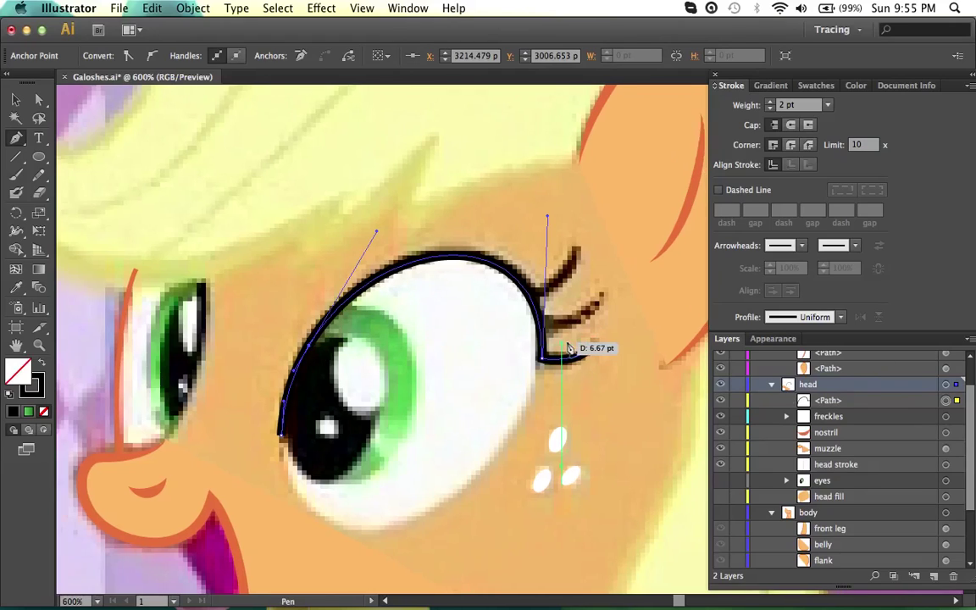
Finish the eyelid path and select it again with the Width tool active.
key(super+shift+a)
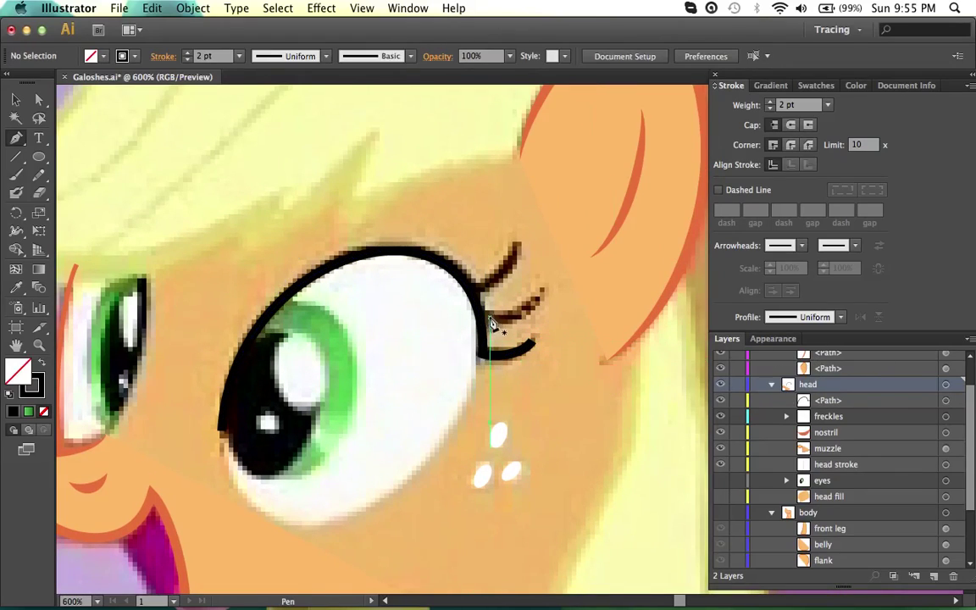
key(shift+w)
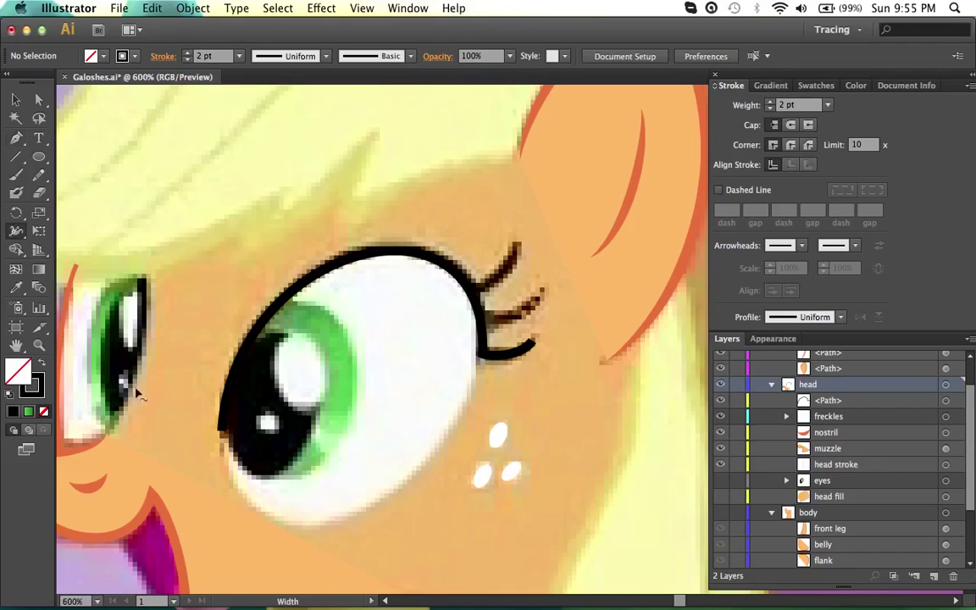
super+click(261, 324)
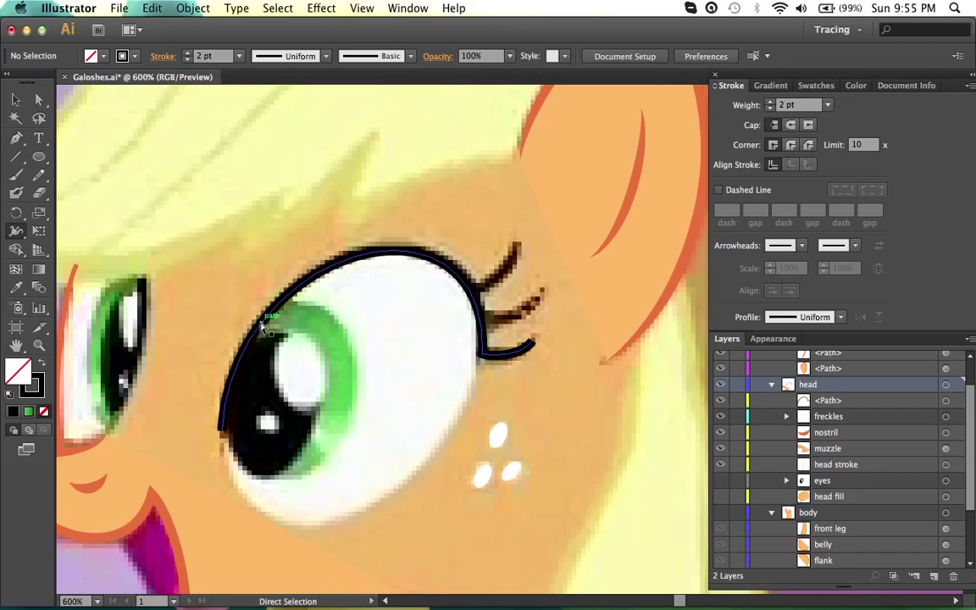
double_click(222, 432)
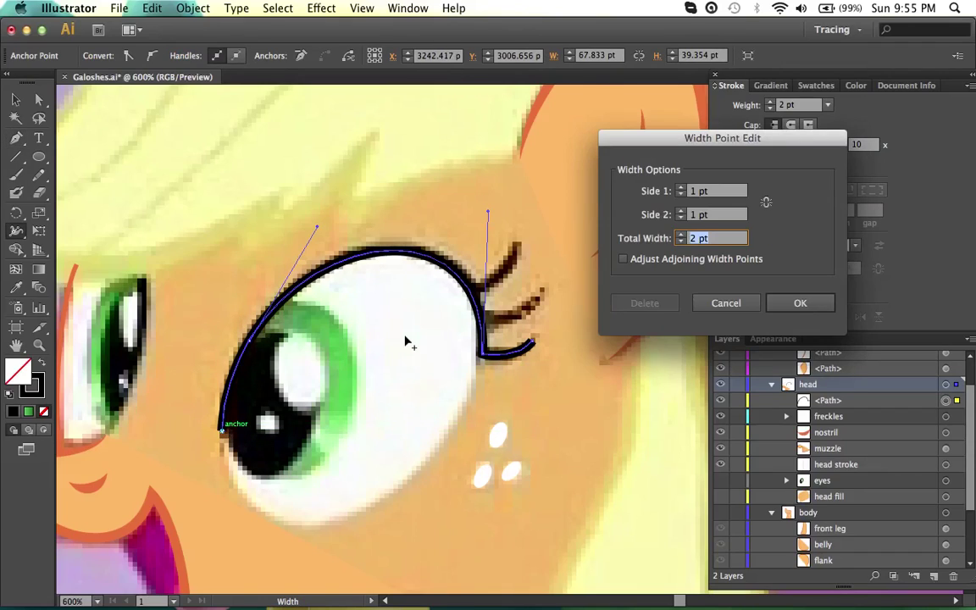
text(0)
key(Return)
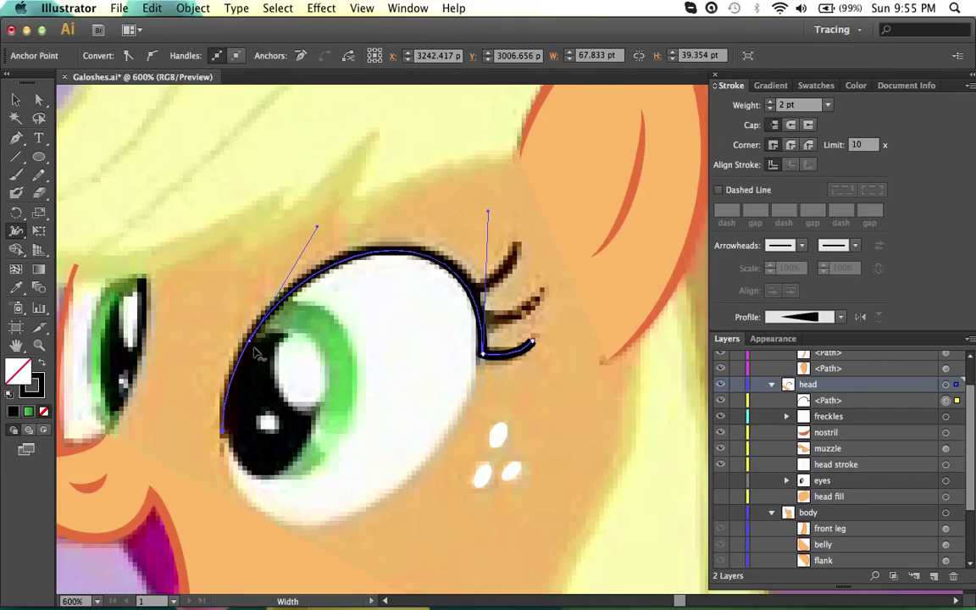
key(super+z)
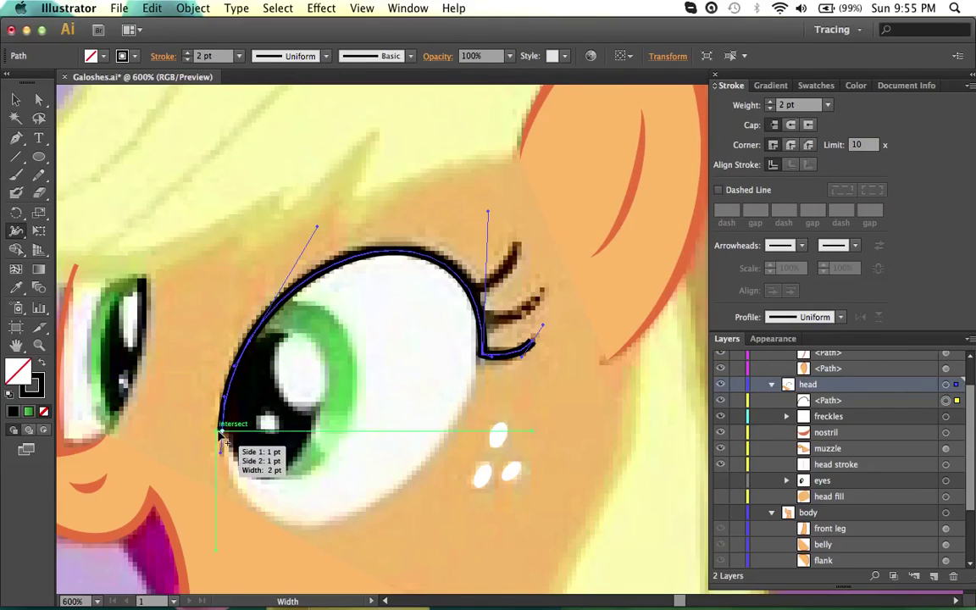
Taper the eyelid stroke at the eye's inner corner by setting that end's total width to 0.
super+click(222, 433)
double_click(222, 432)
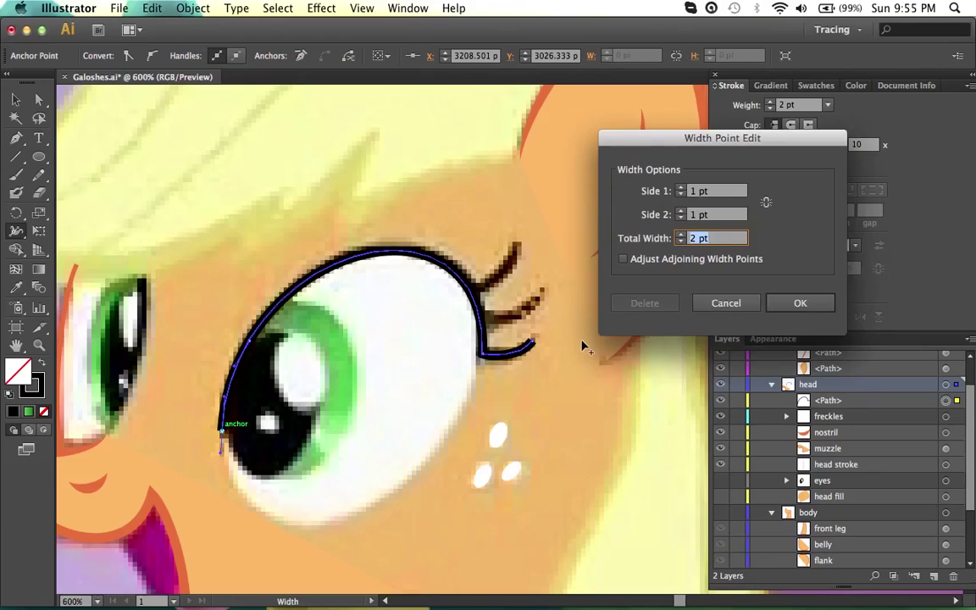
text(0)
key(Return)
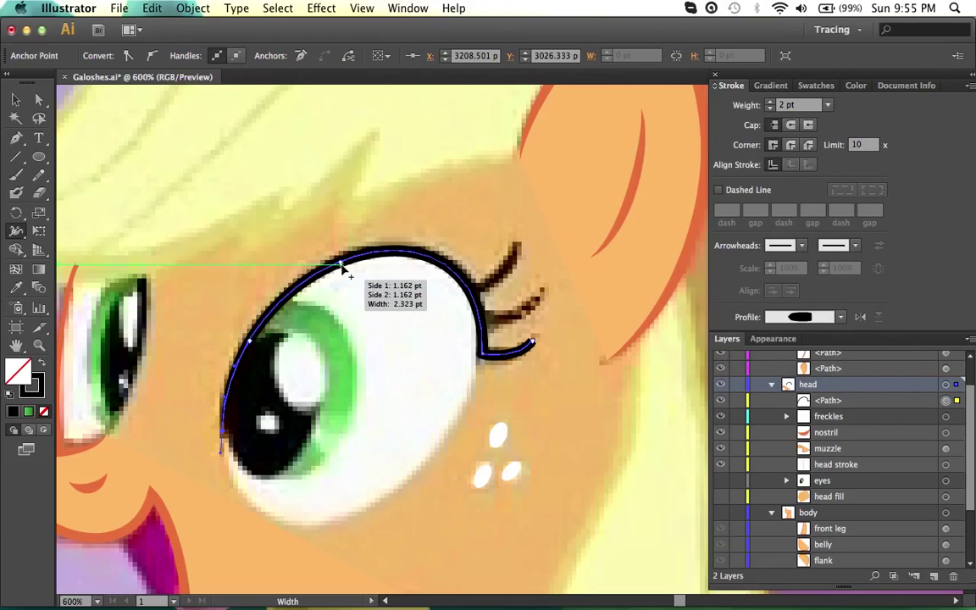
Add 2 pt width points to the eyelid stroke at the lowest eyelash's base and at the top of the lid.
double_click(484, 356)
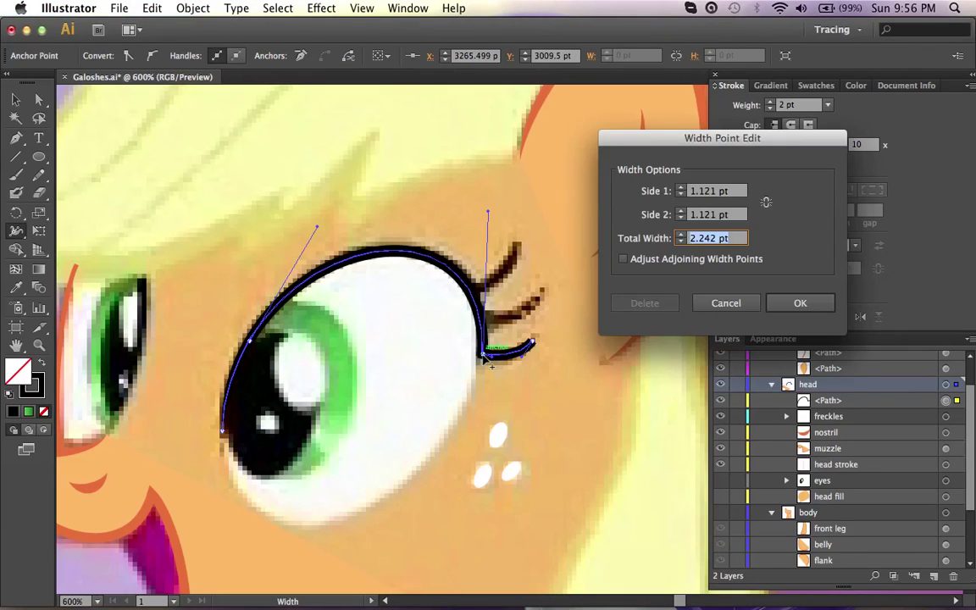
text(2)
key(Return)
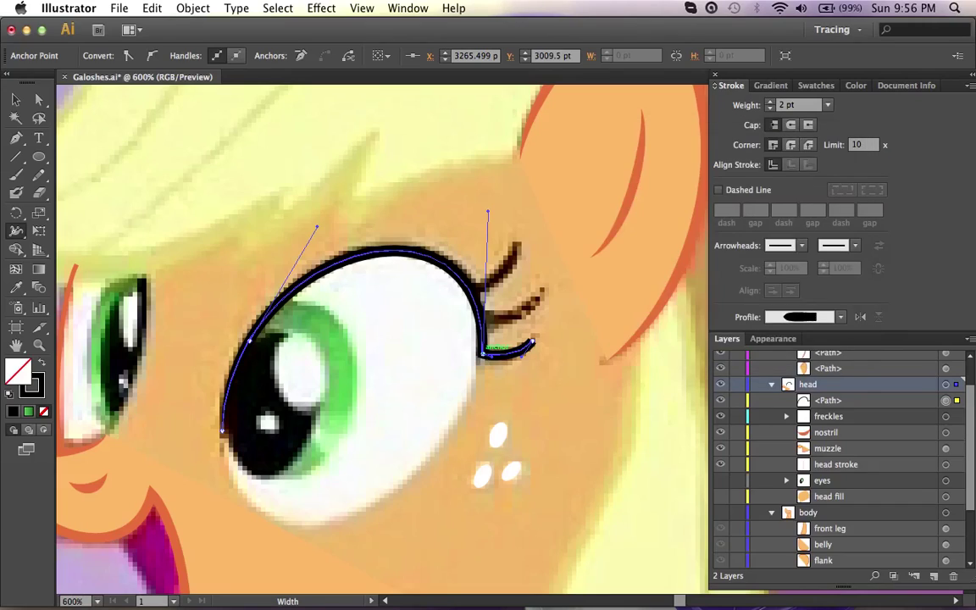
double_click(389, 254)
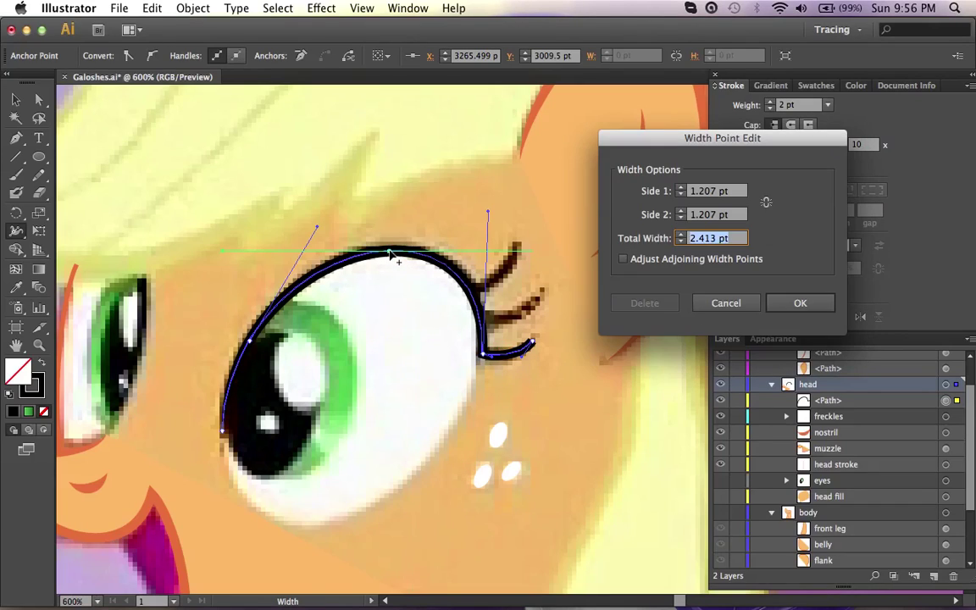
text(2)
key(Return)
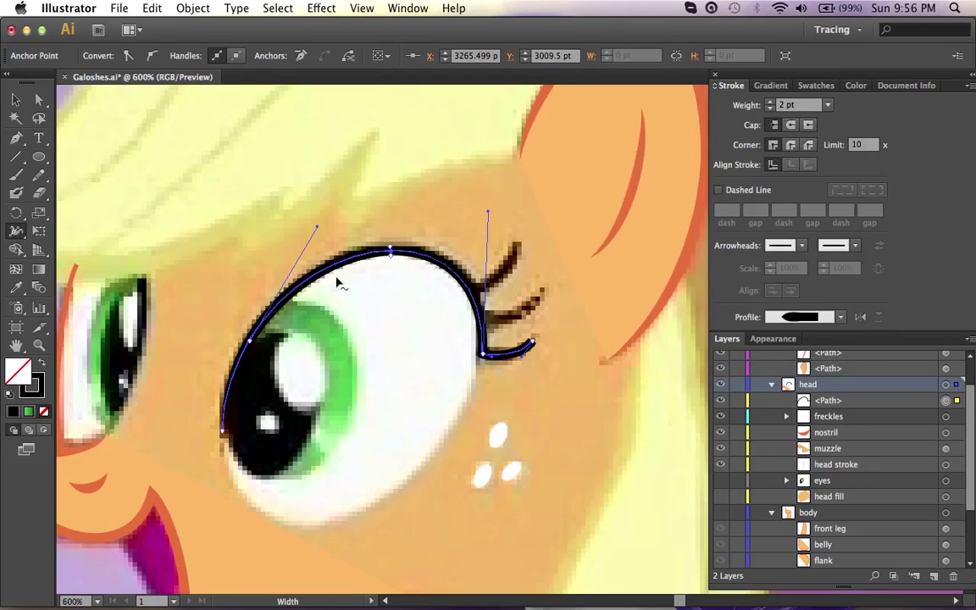
Taper the tip of the lowest eyelash to a total width of 0 and deselect the path.
double_click(532, 342)
text(0)
key(Return)
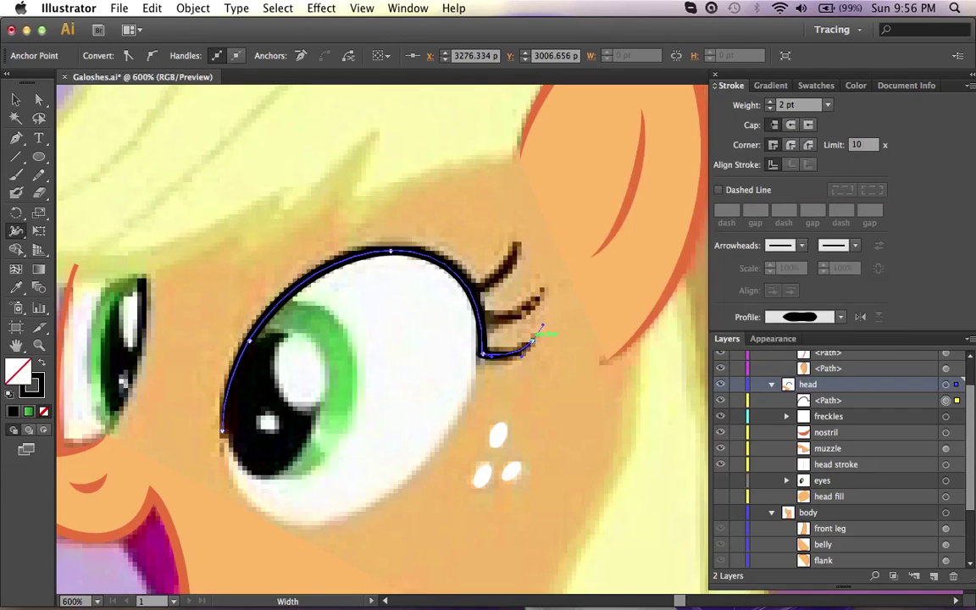
key(super+shift+a)
key(a)
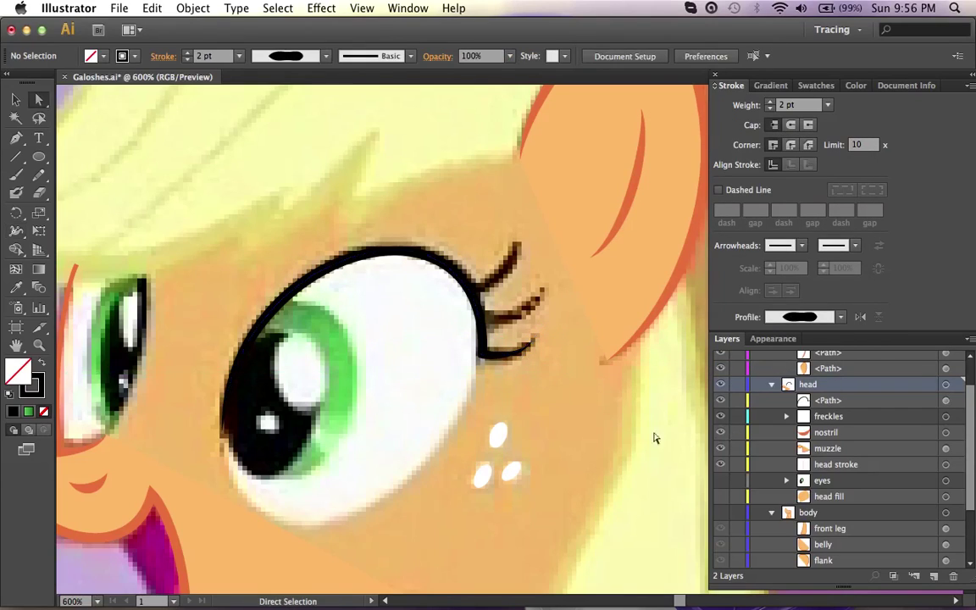
Hide the Layer 1 reference image to inspect the tapered eyelid line, and show it again.
scroll(831, 542, down, 3)
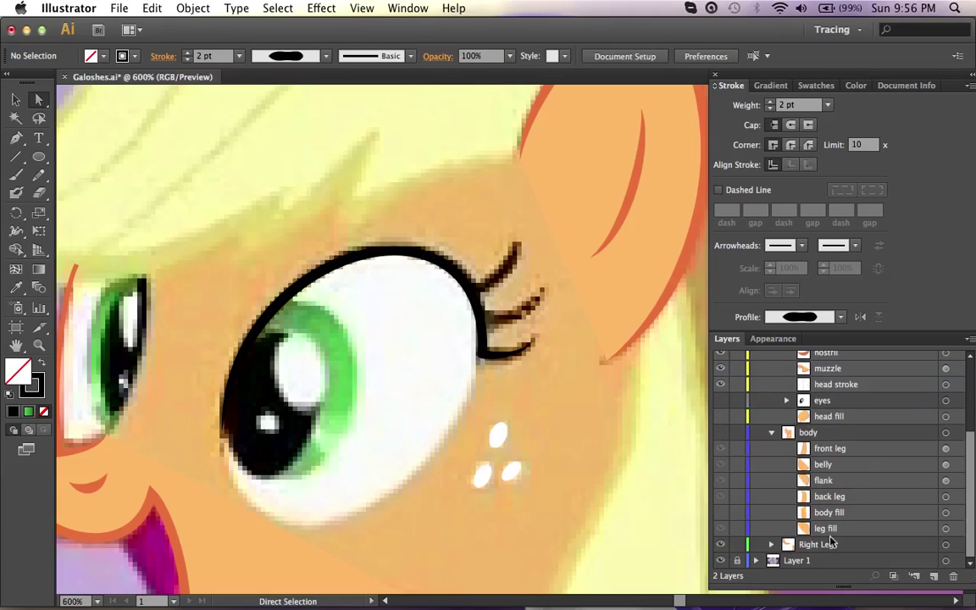
click(720, 561)
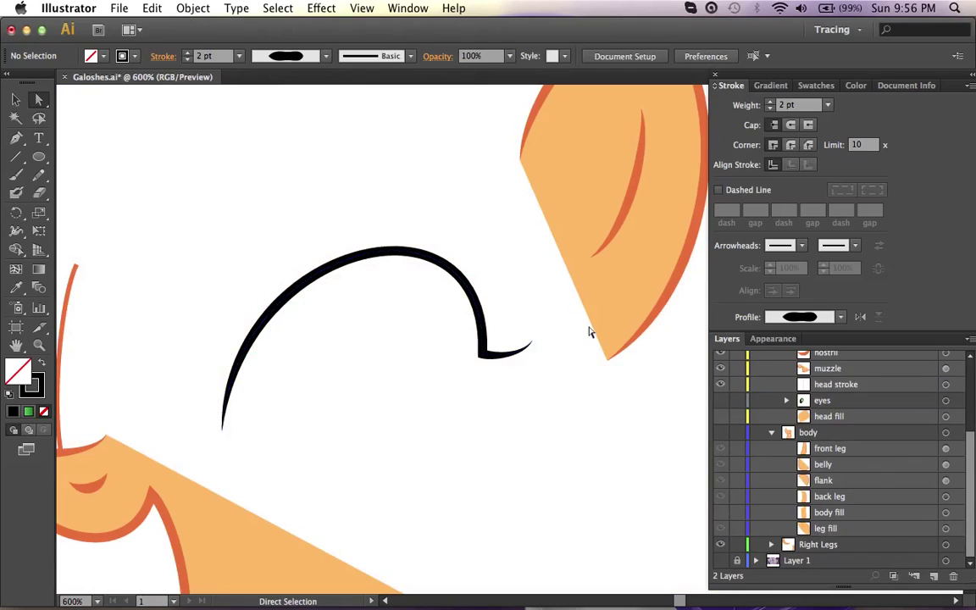
click(720, 561)
Rename the new path in the head group as eyelid.
scroll(762, 433, up, 3)
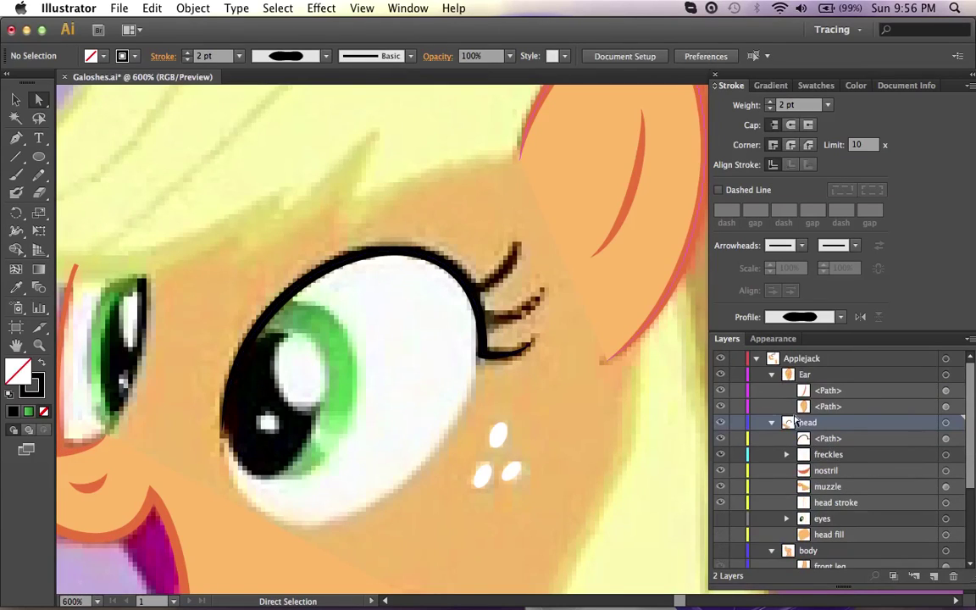
double_click(829, 439)
text(eyel)
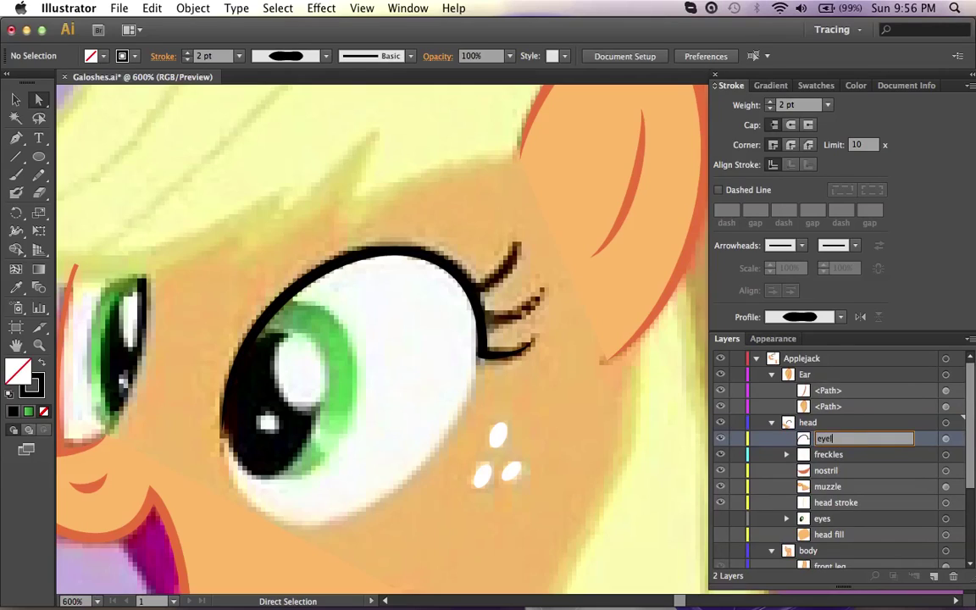
text(id)
key(Return)
Trace the middle eyelash as a curved open path from the eyelid to its tip, with a 2 pt stroke.
key(p)
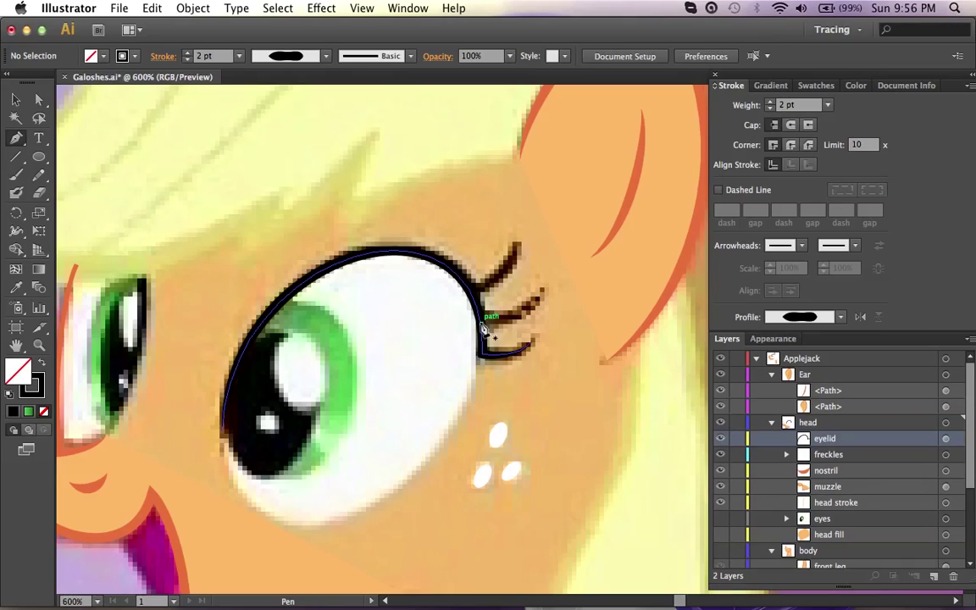
click(482, 323)
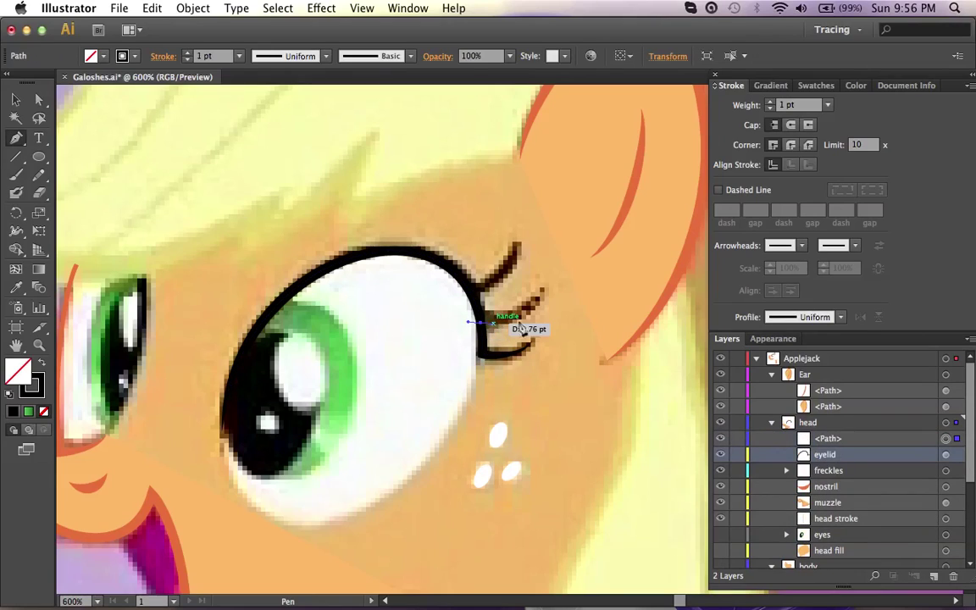
click(542, 292)
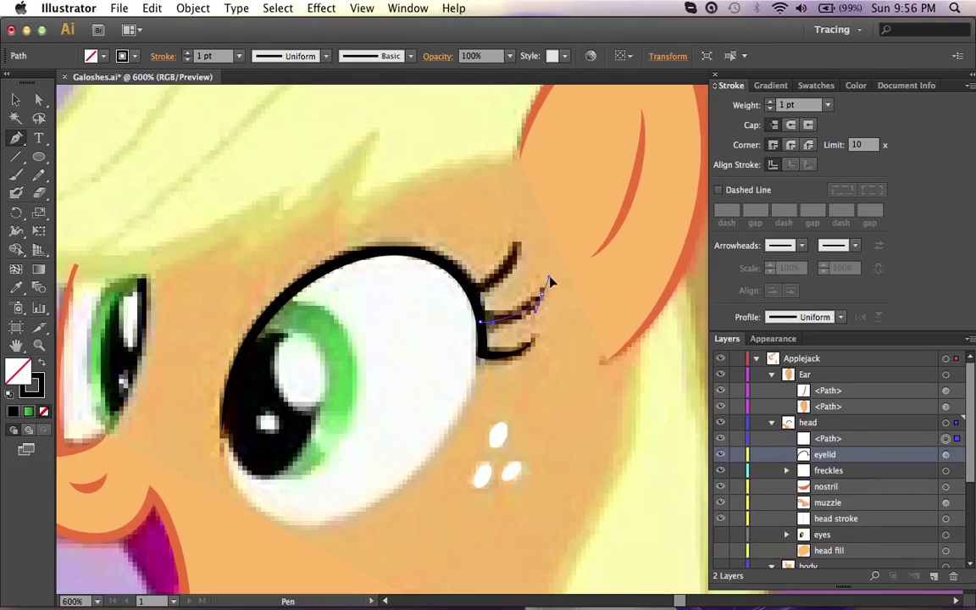
click(549, 280)
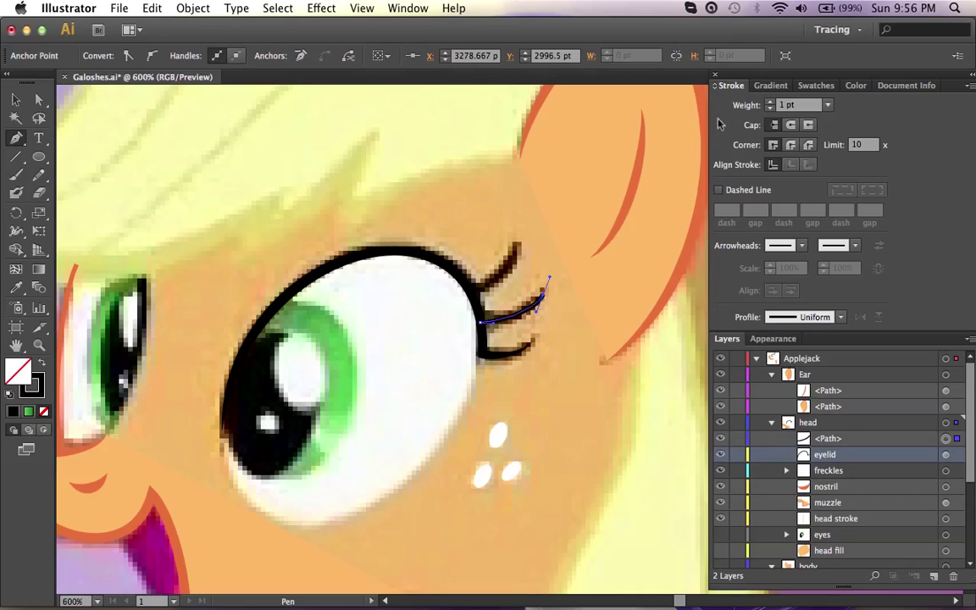
click(829, 105)
click(762, 191)
Try a tapered width profile on the middle eyelash, and undo it.
key(shift+w)
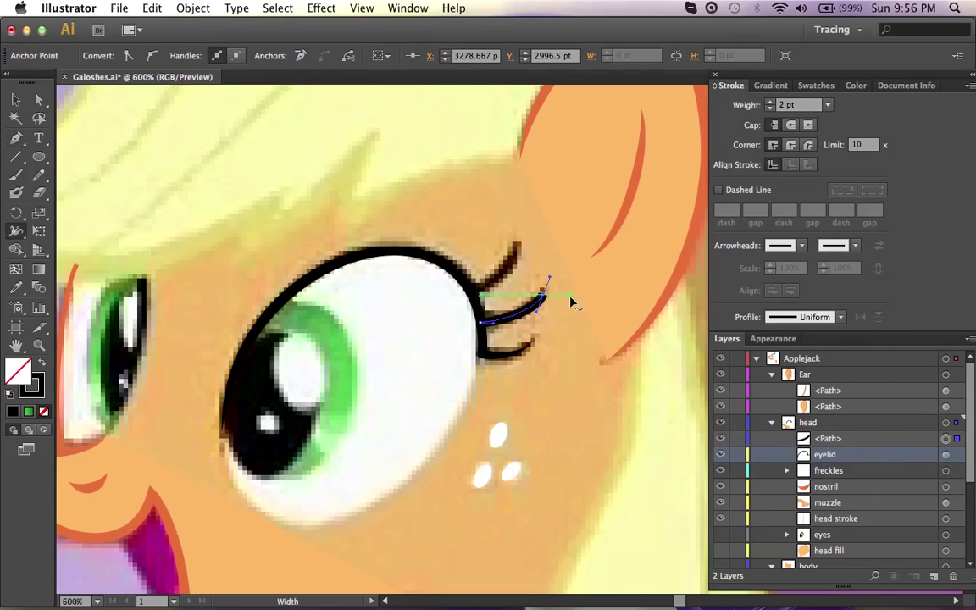
click(842, 317)
click(792, 435)
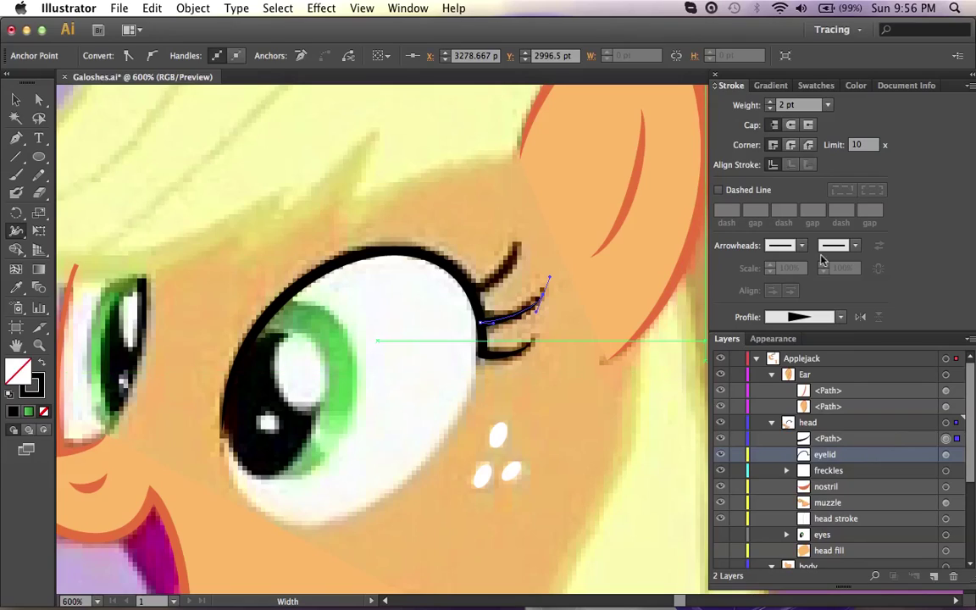
super+click(629, 380)
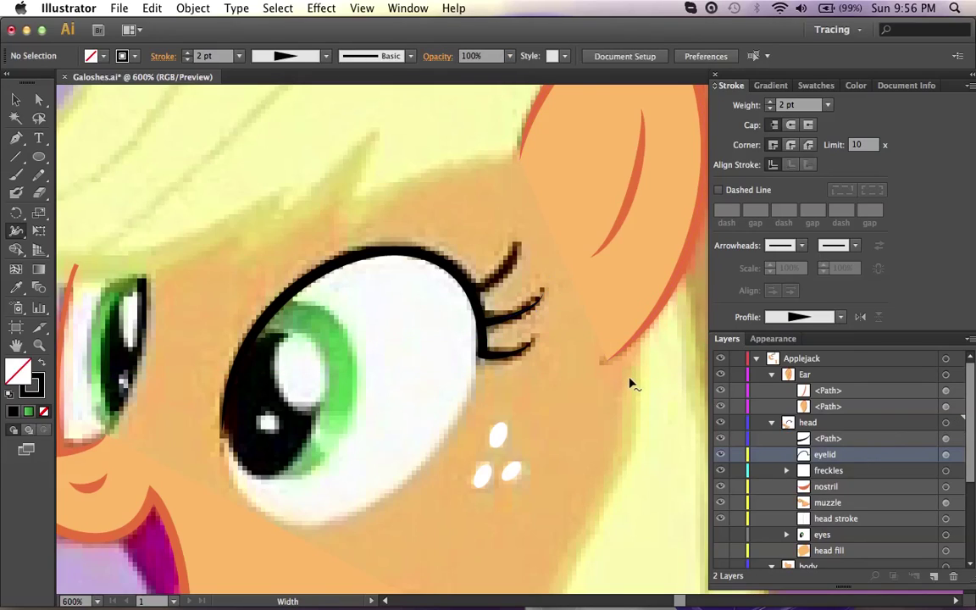
key(super+z)
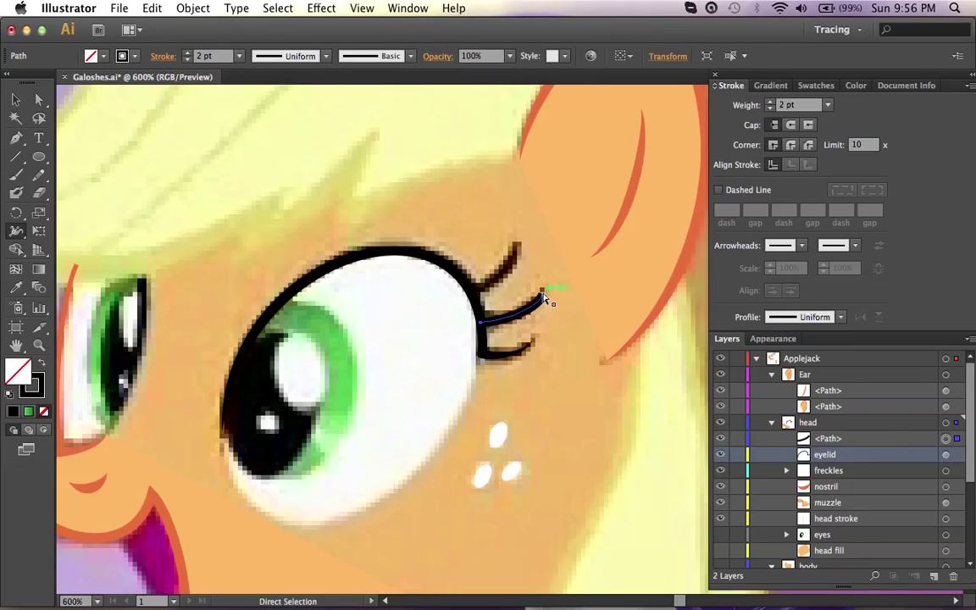
Taper the middle eyelash's tip to a total width of 0, set its stroke to 3 pt, and deselect it.
key(shift+w)
double_click(543, 291)
text(0)
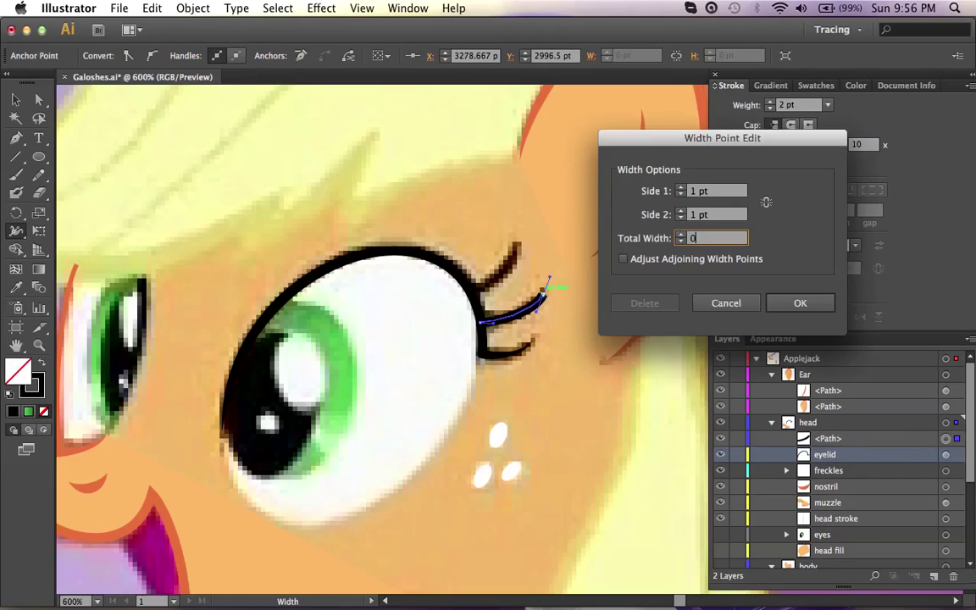
key(Return)
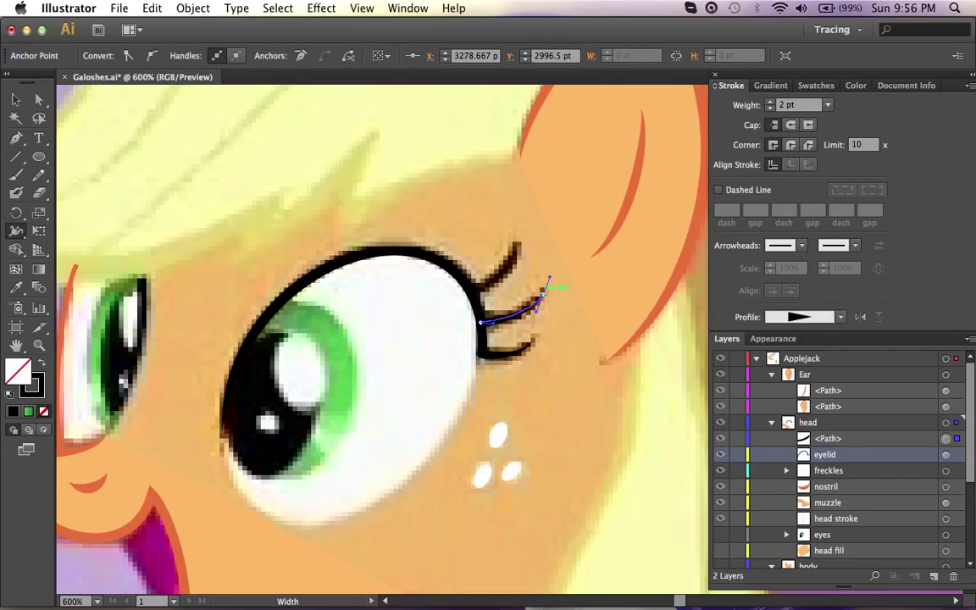
click(827, 105)
click(754, 175)
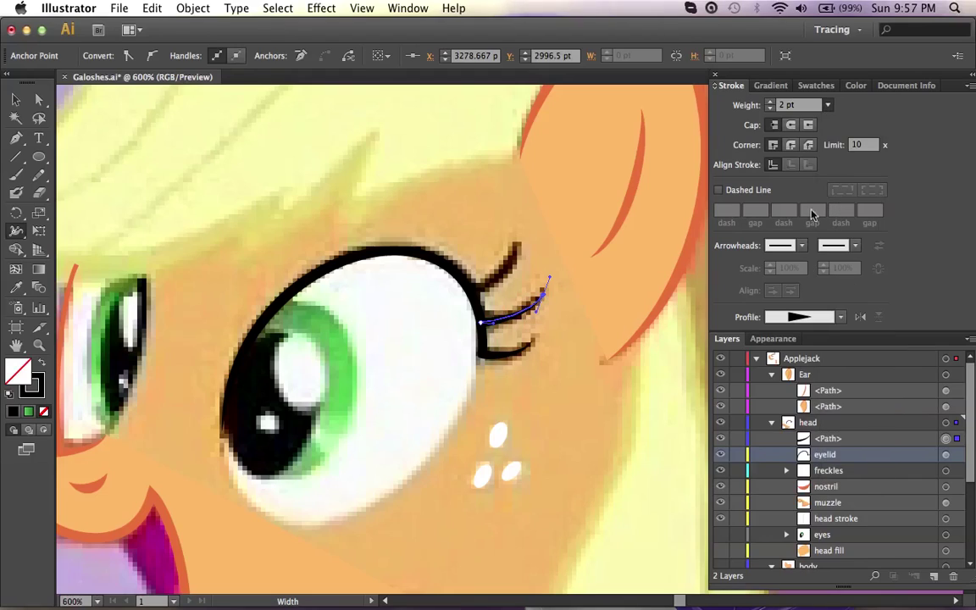
super+click(653, 263)
key(a)
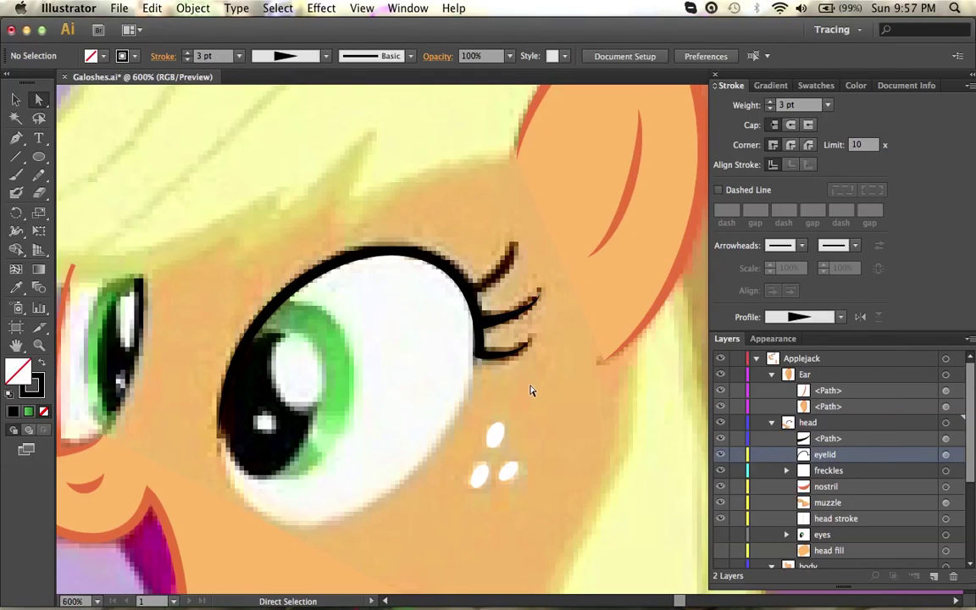
Hide the Layer 1 reference image to inspect the tapered middle eyelash, and show the image again.
scroll(725, 544, down, 5)
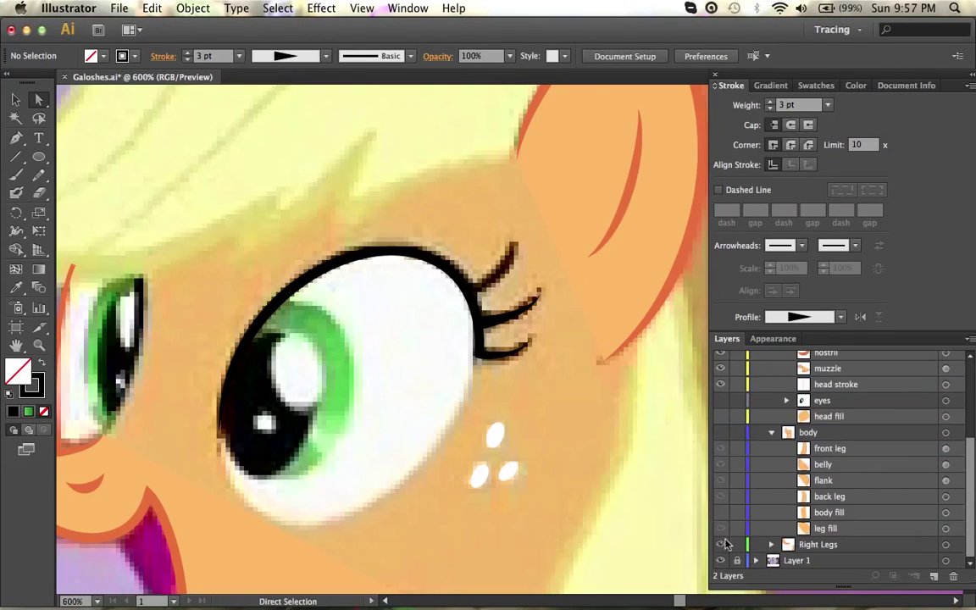
click(722, 561)
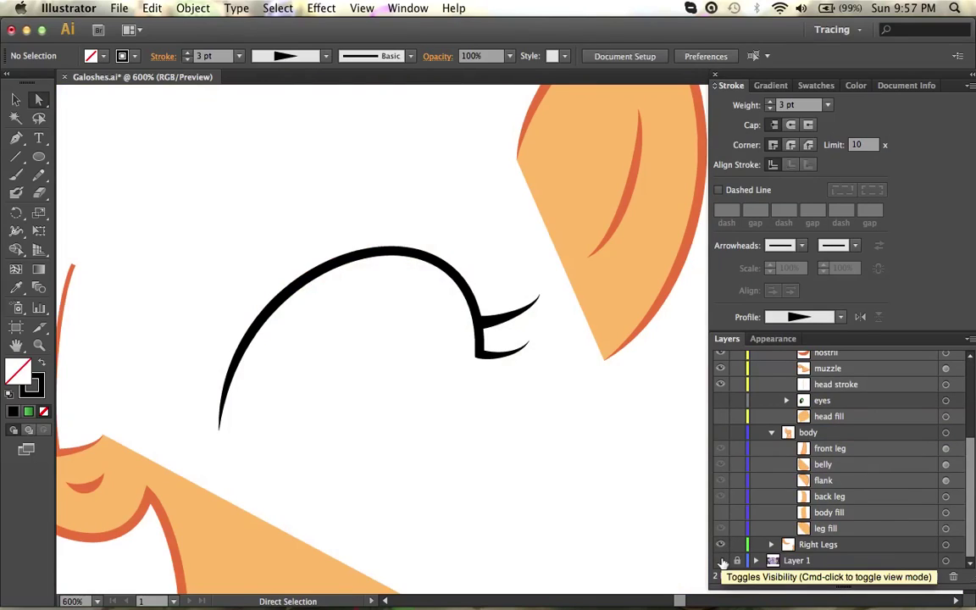
click(721, 561)
scroll(580, 417, up, 2)
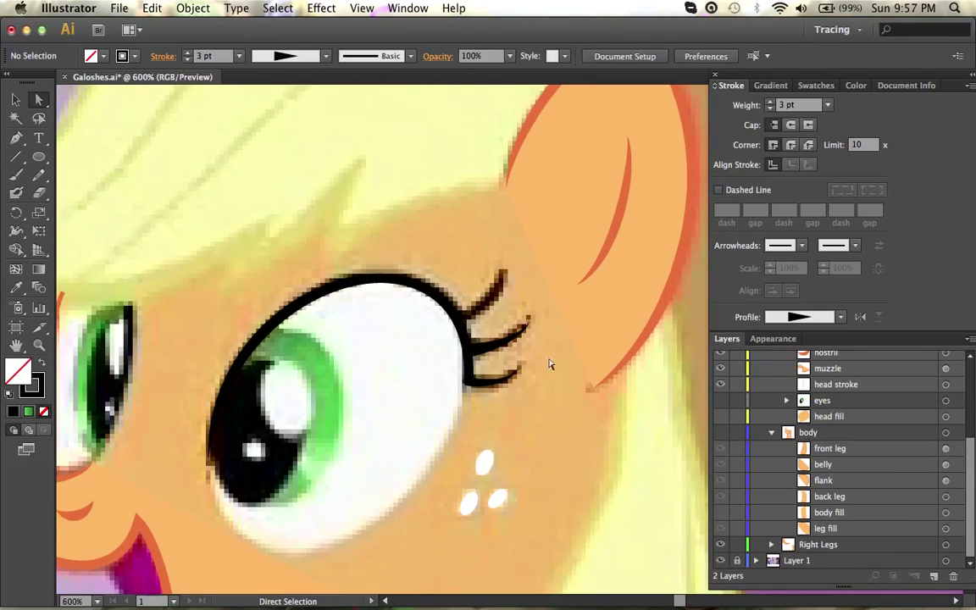
Trace the upper eyelash as a curved path from the eyelid to its tip, with a 3 pt stroke.
super+click(463, 321)
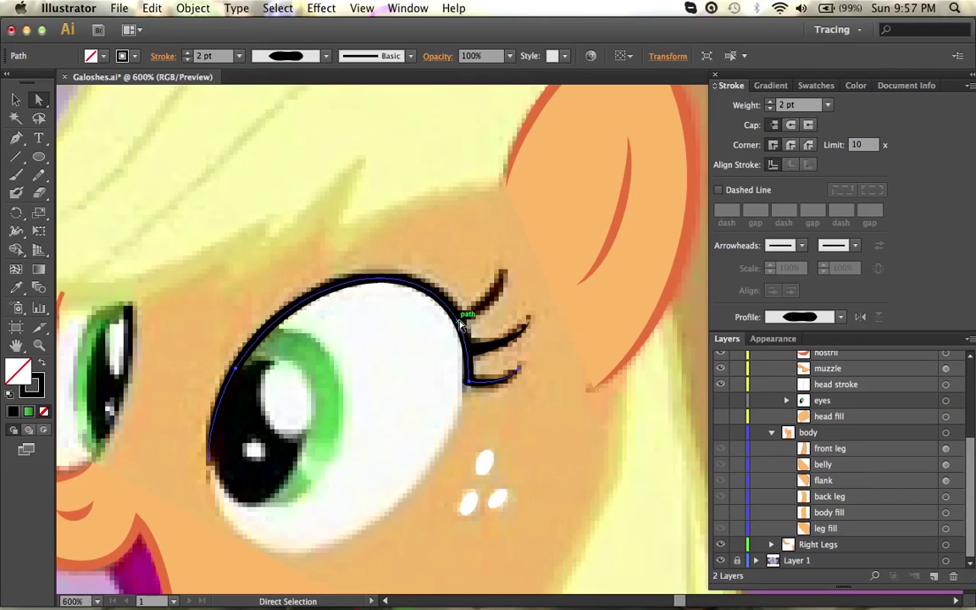
key(super+shift+a)
key(p)
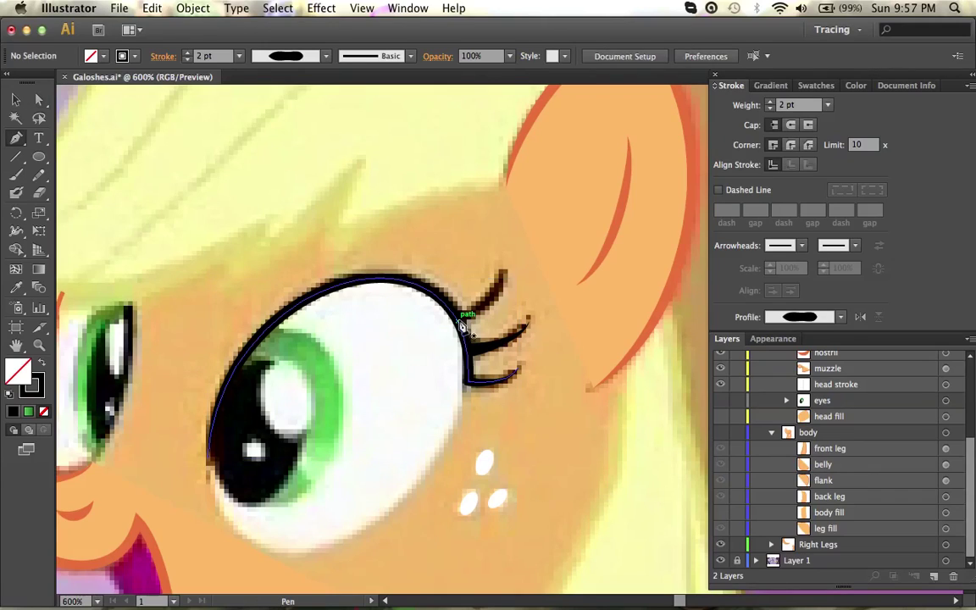
click(462, 325)
mouse_move(500, 273)
mouse_down()
mouse_move(506, 283)
mouse_move(503, 257)
mouse_up()
click(828, 105)
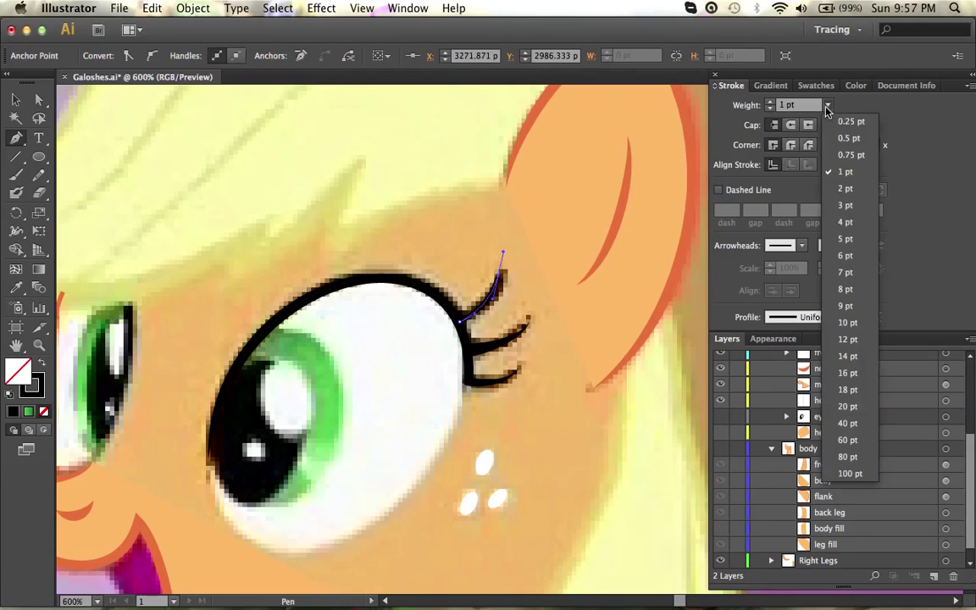
click(845, 204)
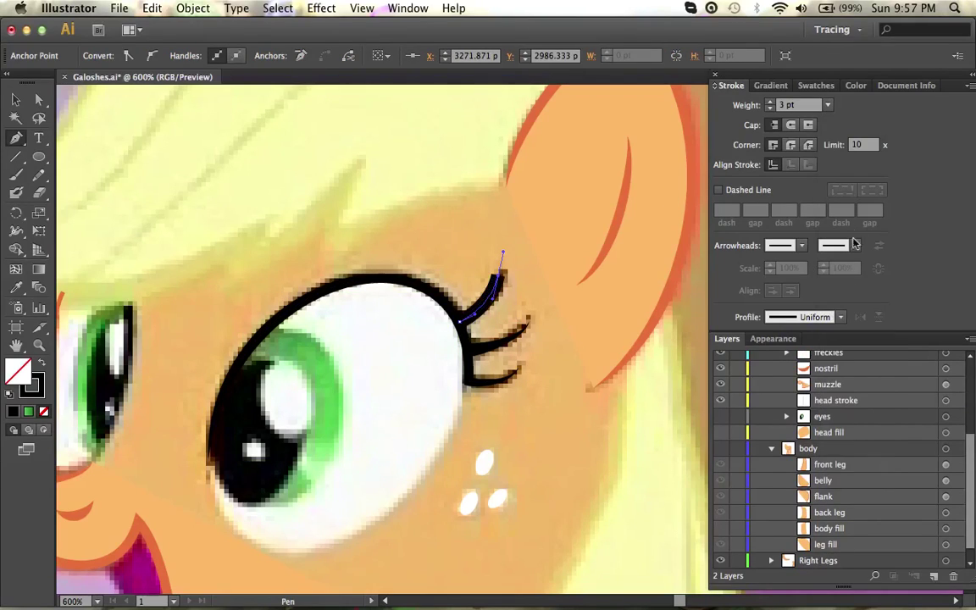
Apply the triangular tapered width profile to the upper eyelash and deselect it.
click(841, 317)
click(790, 438)
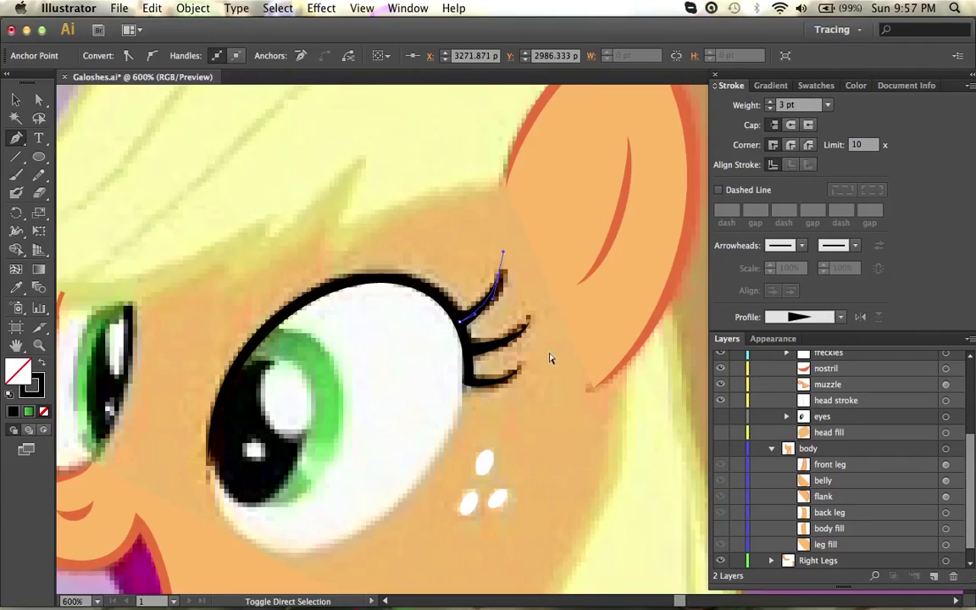
super+click(465, 465)
Make the head fill and the eyes group visible beneath the eyelid and eyelashes.
scroll(469, 466, down, 1)
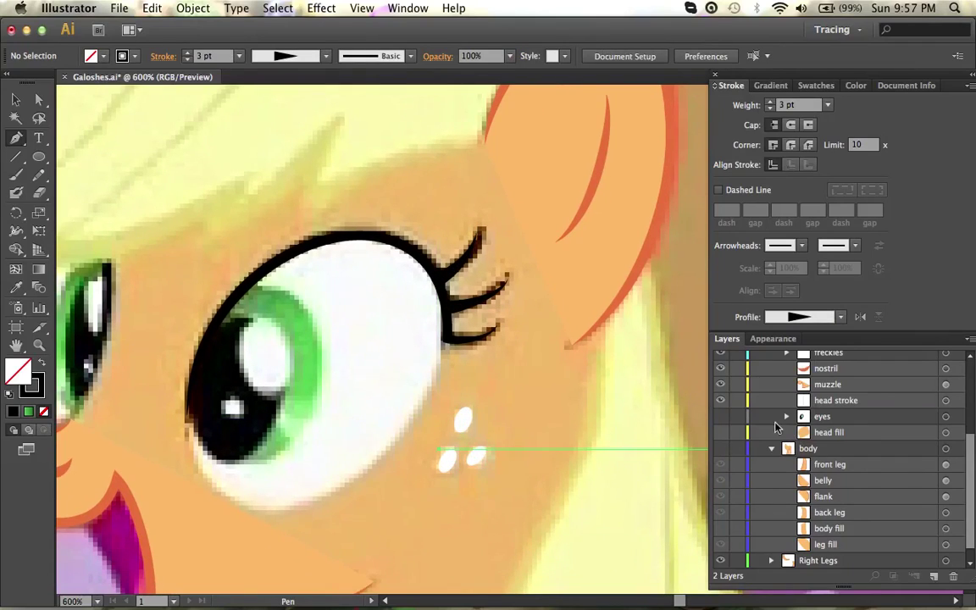
click(721, 433)
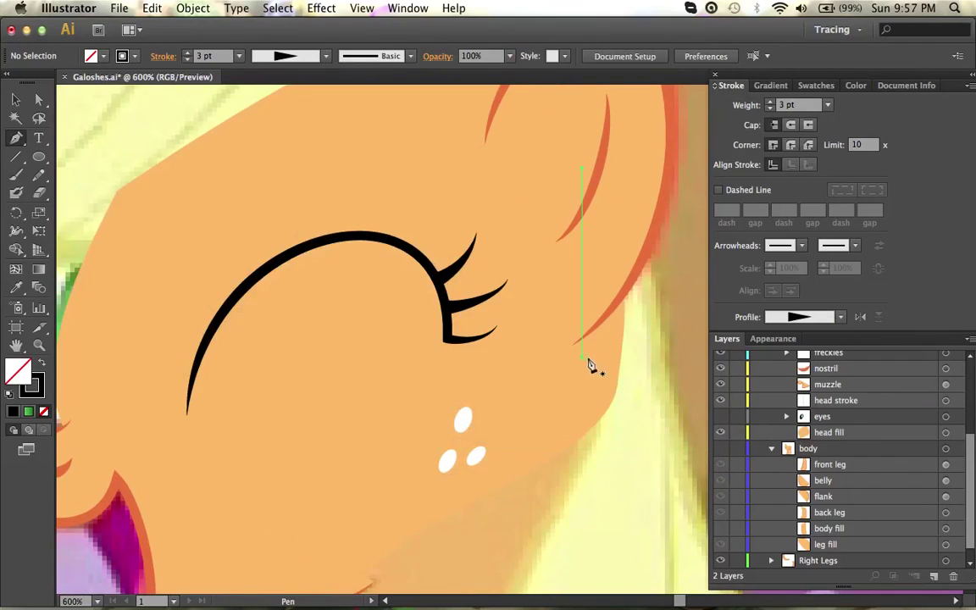
click(721, 417)
scroll(551, 375, left, 1)
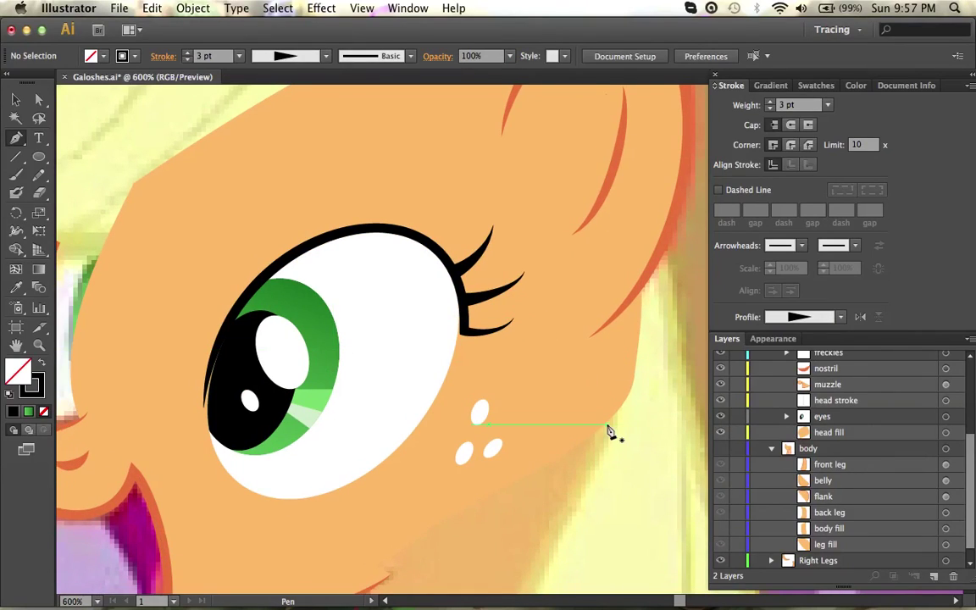
Move the eyelid line's inner end point onto the pupil's outer edge.
key(super+=)
scroll(608, 428, left, 2)
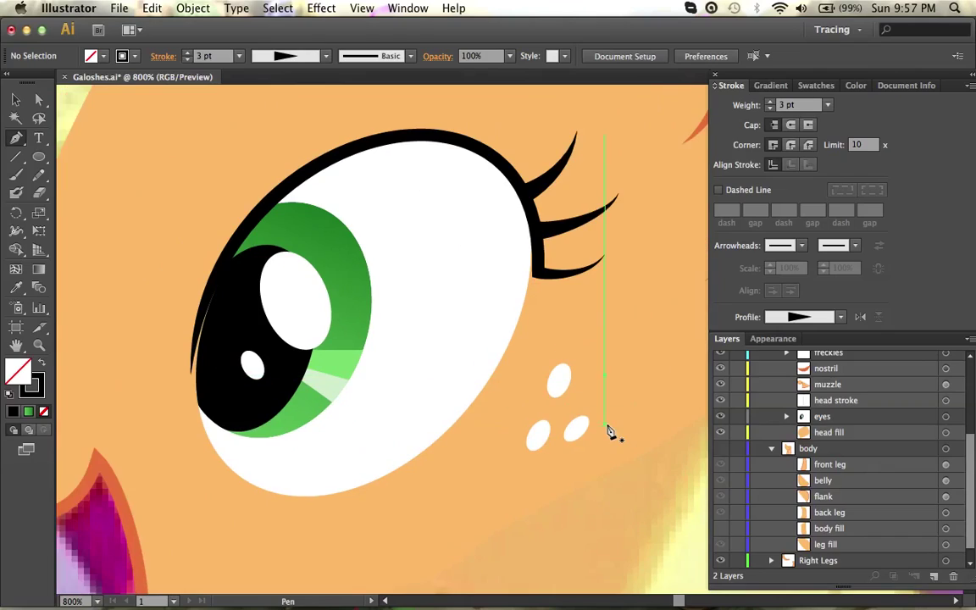
key(a)
click(191, 377)
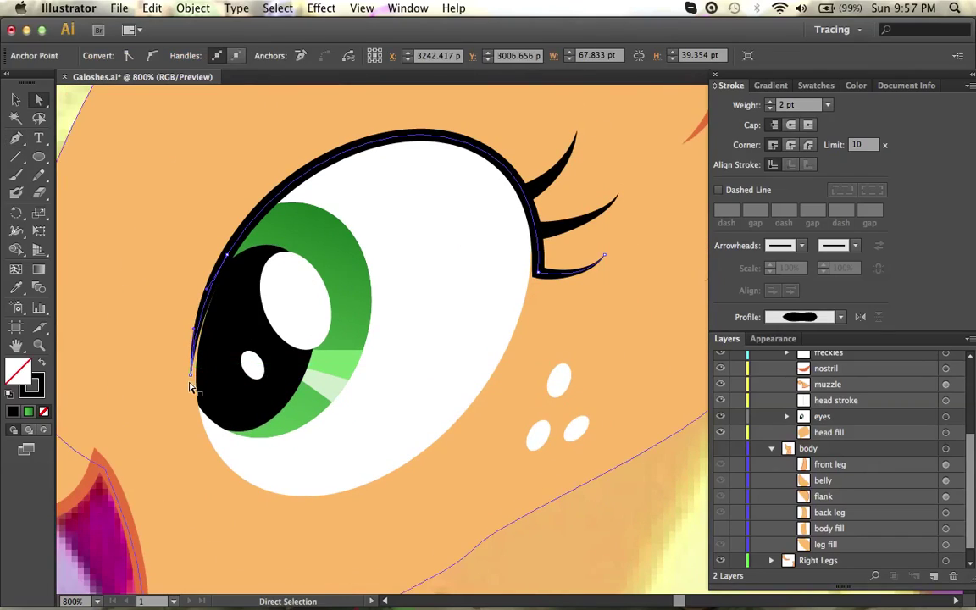
drag(191, 375, 197, 375)
Reposition the eyelid's corner anchor at the lowest eyelash's base and adjust its handle so the line follows the eye white's outline.
drag(203, 336, 543, 277)
drag(535, 277, 536, 278)
scroll(536, 278, up, 2)
scroll(536, 278, right, 2)
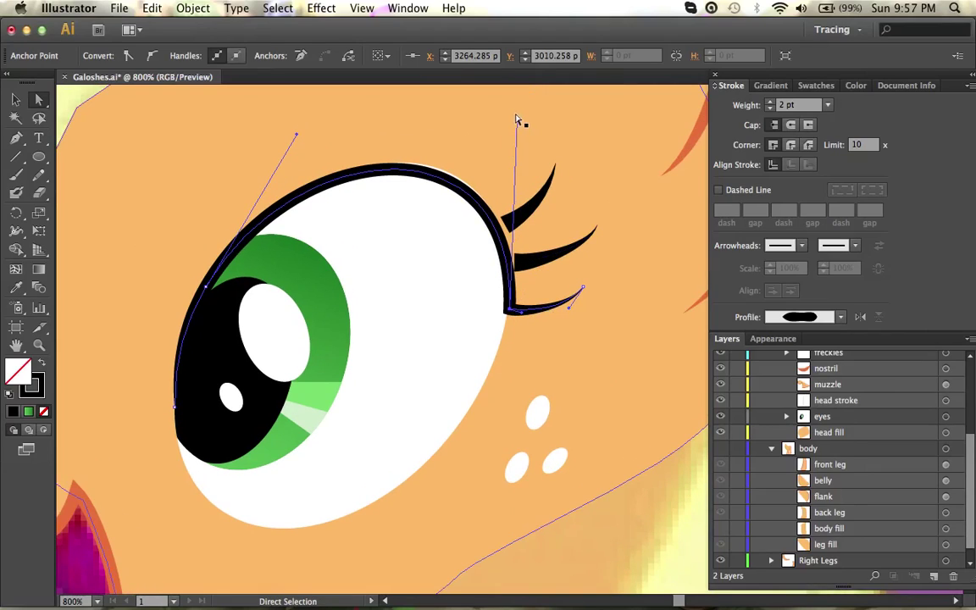
drag(516, 120, 520, 114)
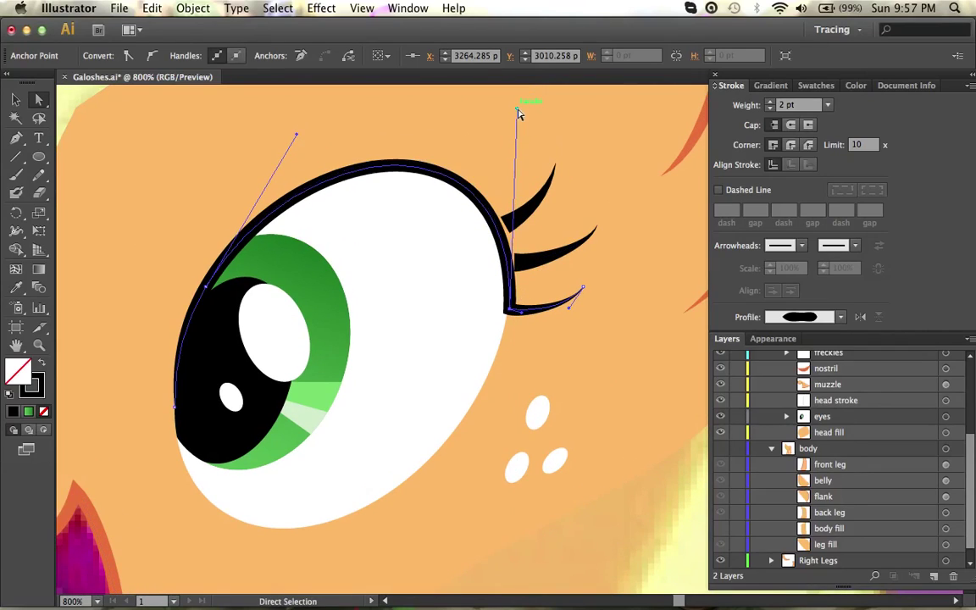
Move the middle and upper eyelashes inward so their bases join the eyelid line, and deselect them.
click(530, 261)
drag(563, 260, 556, 254)
drag(527, 213, 517, 219)
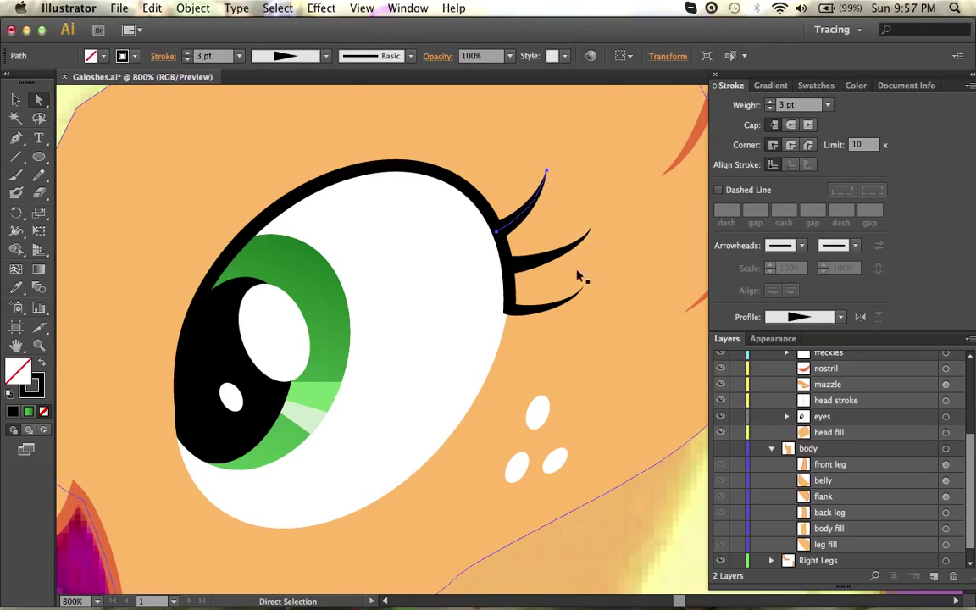
key(super+shift+a)
Examine the completed eye and eyelashes in the context of the head and the whole pony.
scroll(565, 405, down, 3)
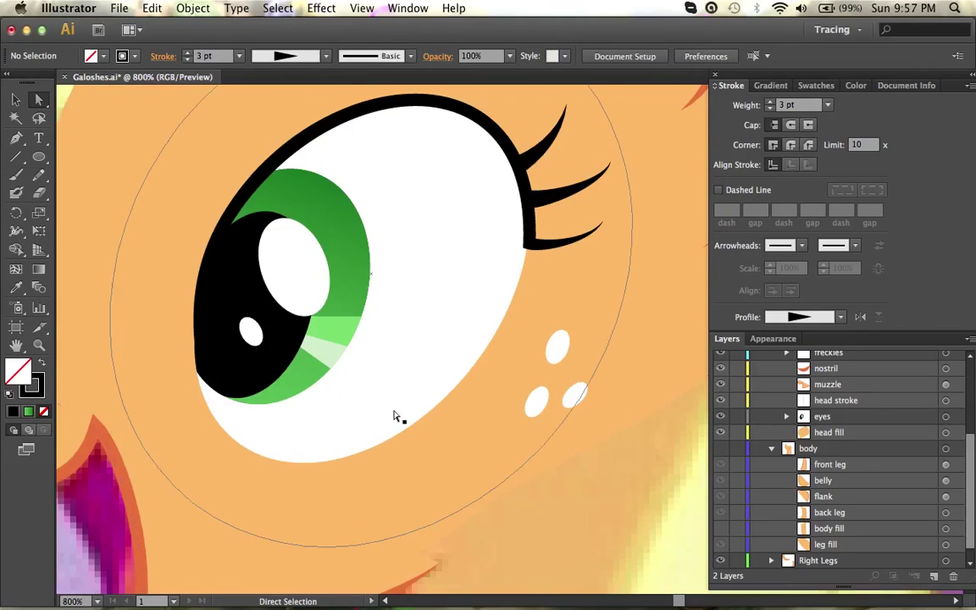
key(super+minus)
key(super+minus)
key(super+minus)
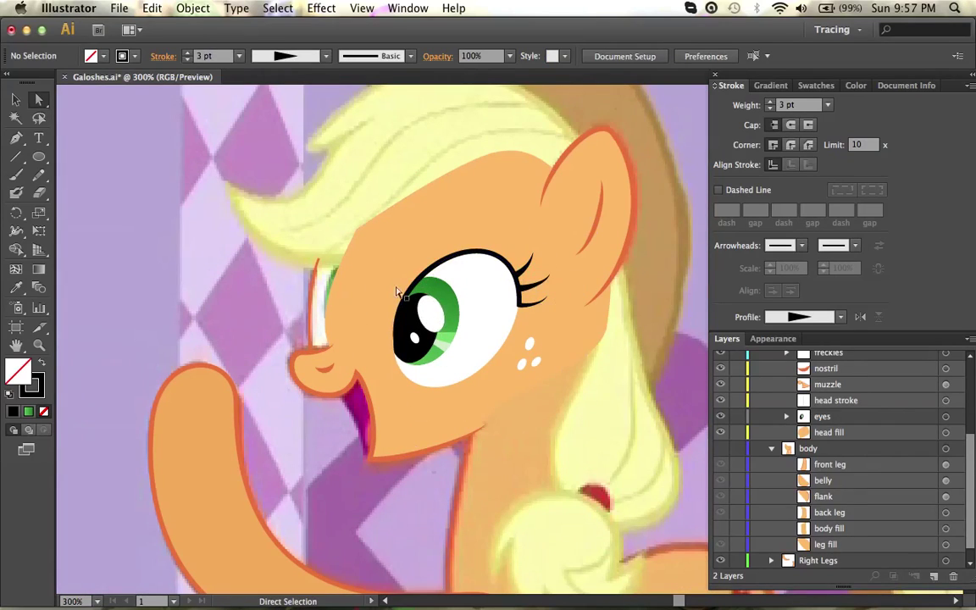
scroll(164, 446, down, 2)
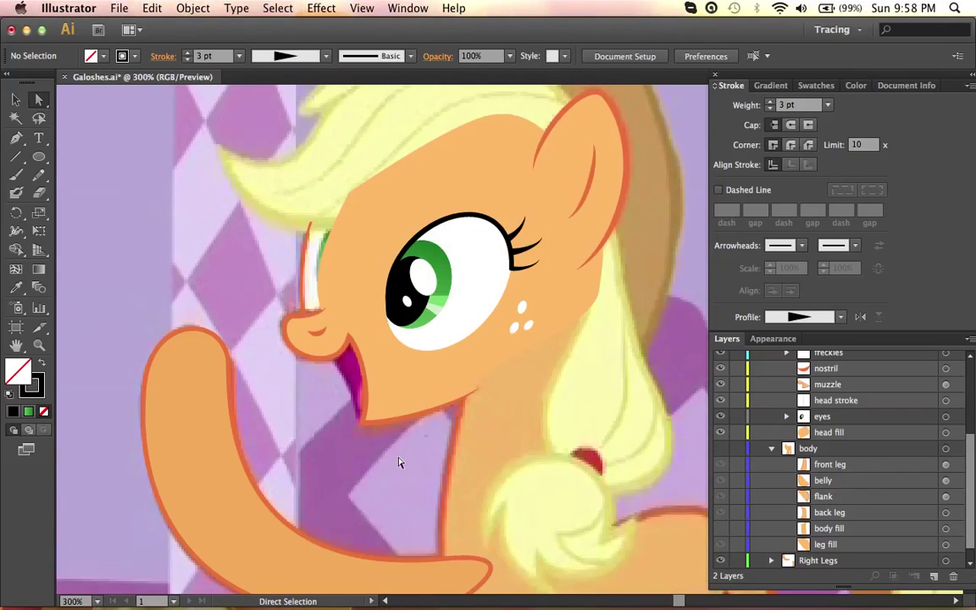
scroll(400, 462, down, 1)
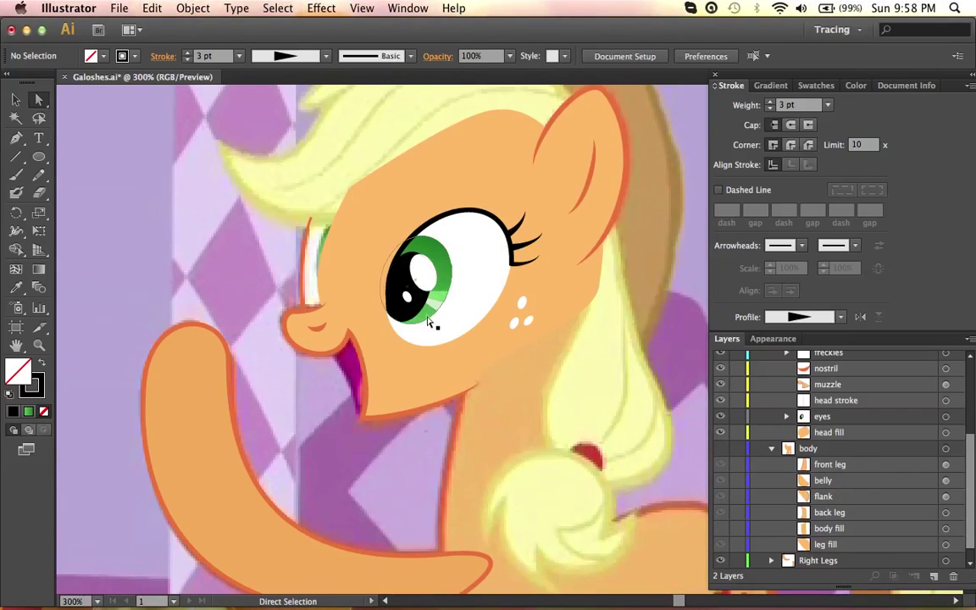
scroll(480, 263, down, 1)
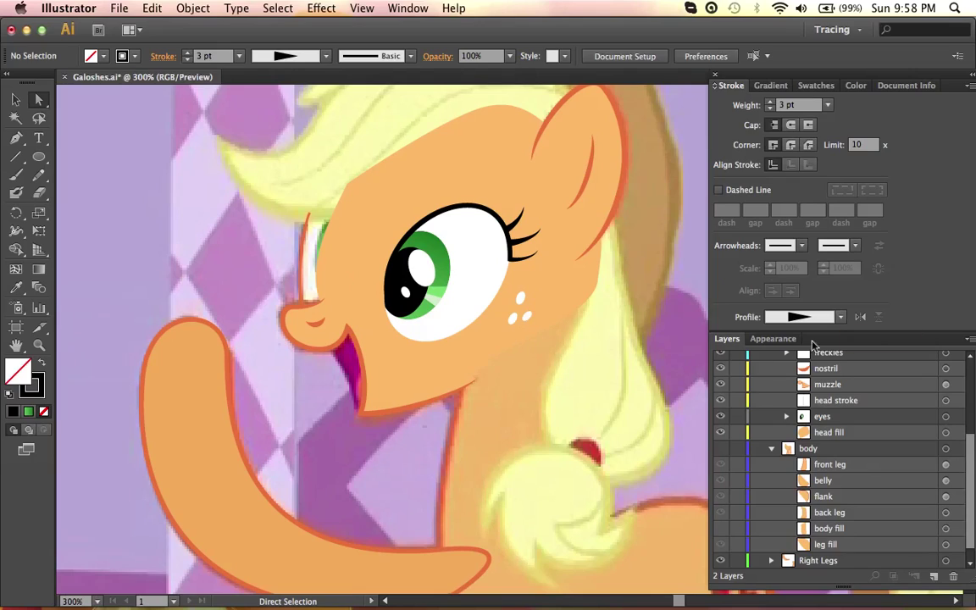
scroll(602, 432, right, 5)
scroll(602, 431, down, 2)
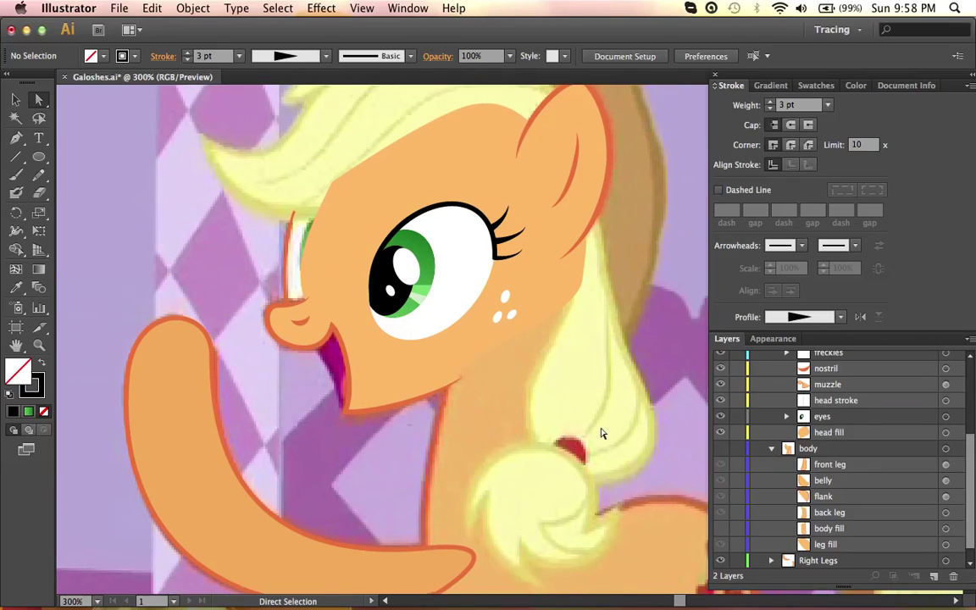
scroll(542, 462, down, 5)
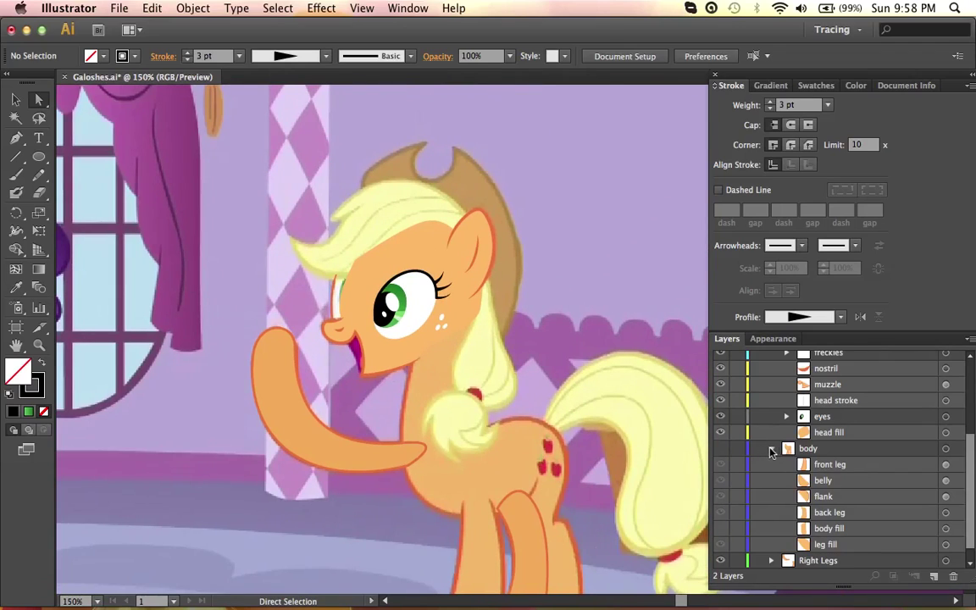
Collapse the body group in the layer list, and switch to QuickTime Player.
click(772, 450)
key(ctrl+Up)
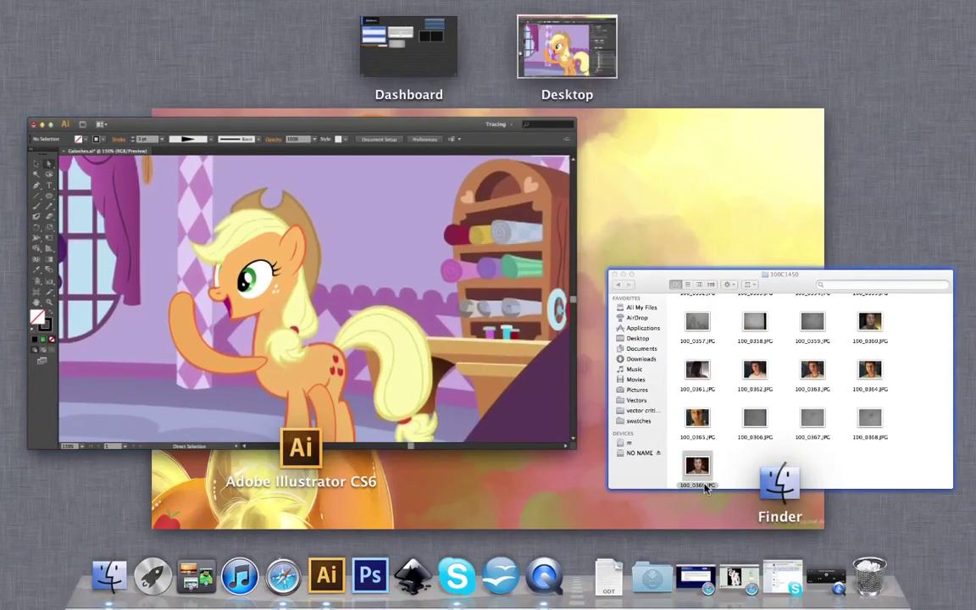
click(835, 585)
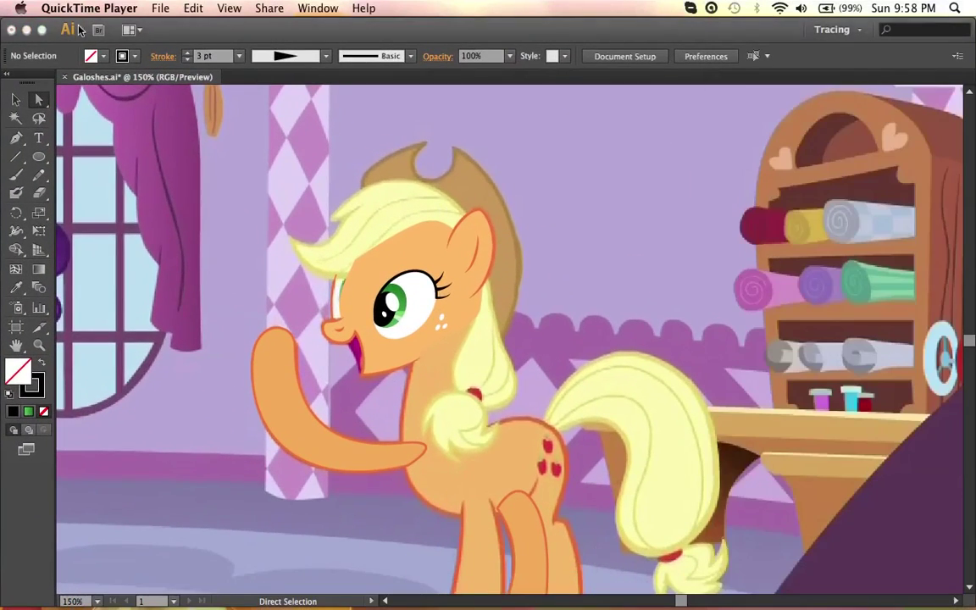